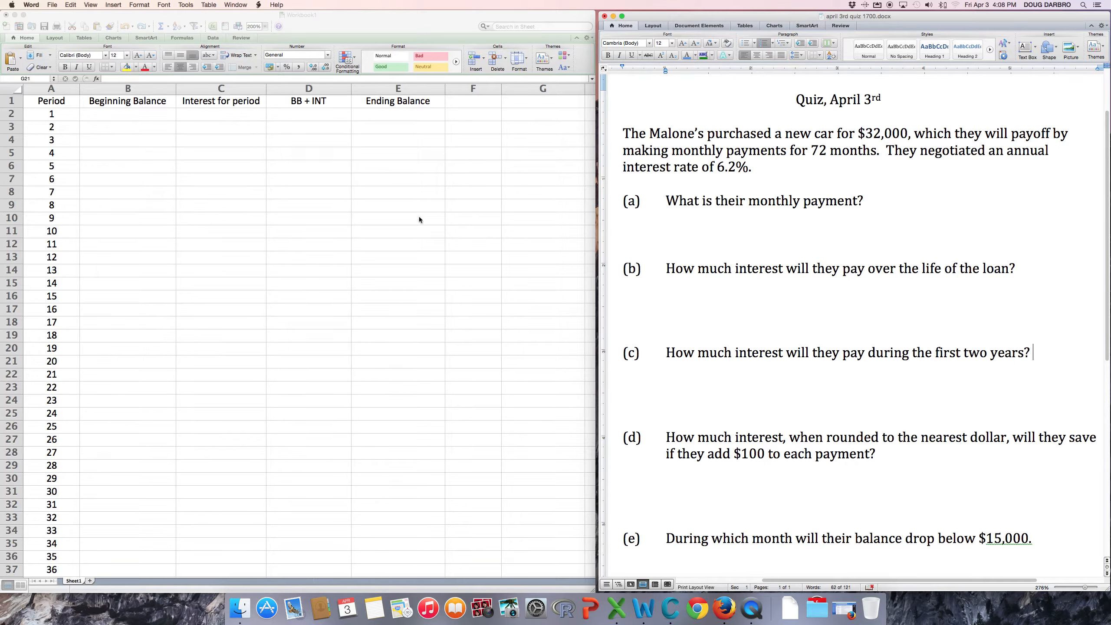
Bring the Excel workbook with the Period–Ending Balance loan-table headings to the front.
{"action": "left_click", "coordinate": [203, 238]}
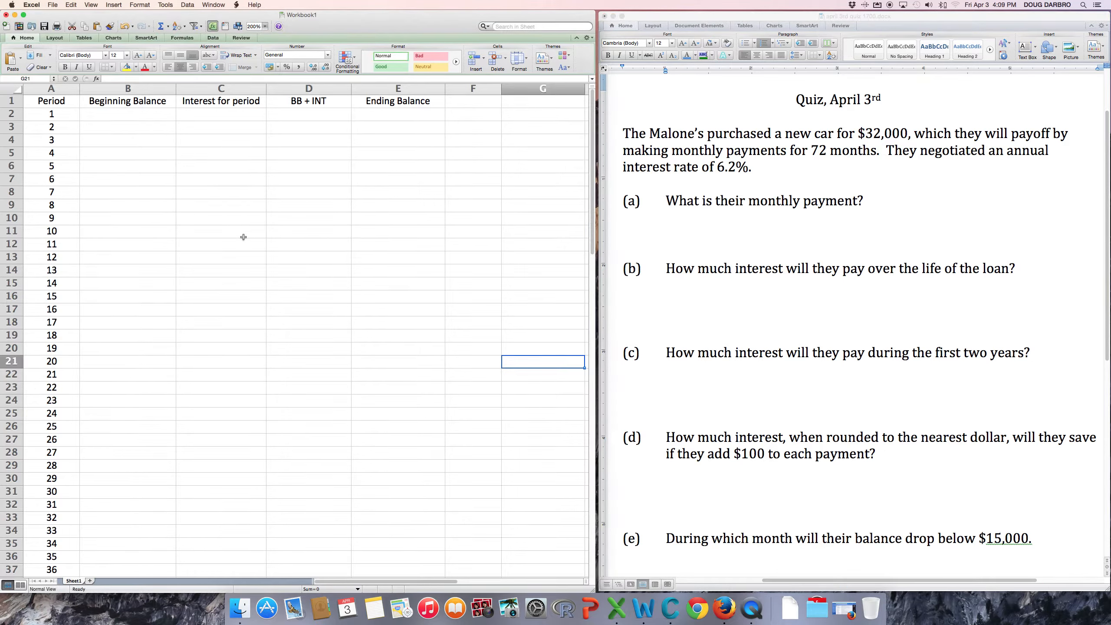
{"action": "scroll", "coordinate": [243, 237], "scroll_direction": "down", "scroll_amount": 10}
{"action": "scroll", "coordinate": [243, 237], "scroll_direction": "down", "scroll_amount": 3}
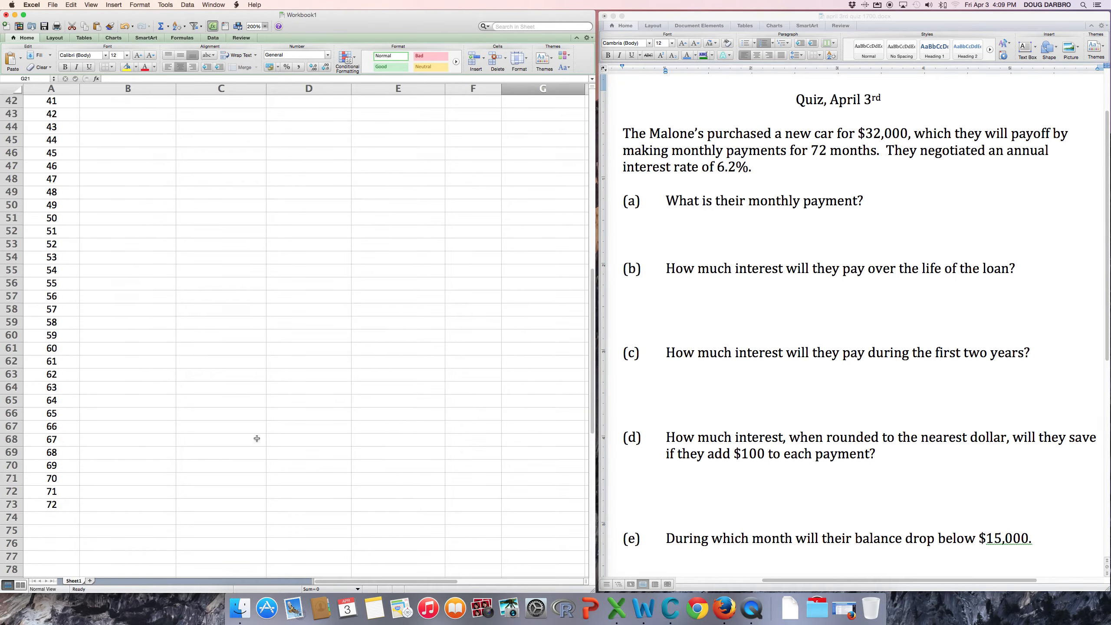
{"action": "scroll", "coordinate": [257, 438], "scroll_direction": "up", "scroll_amount": 12}
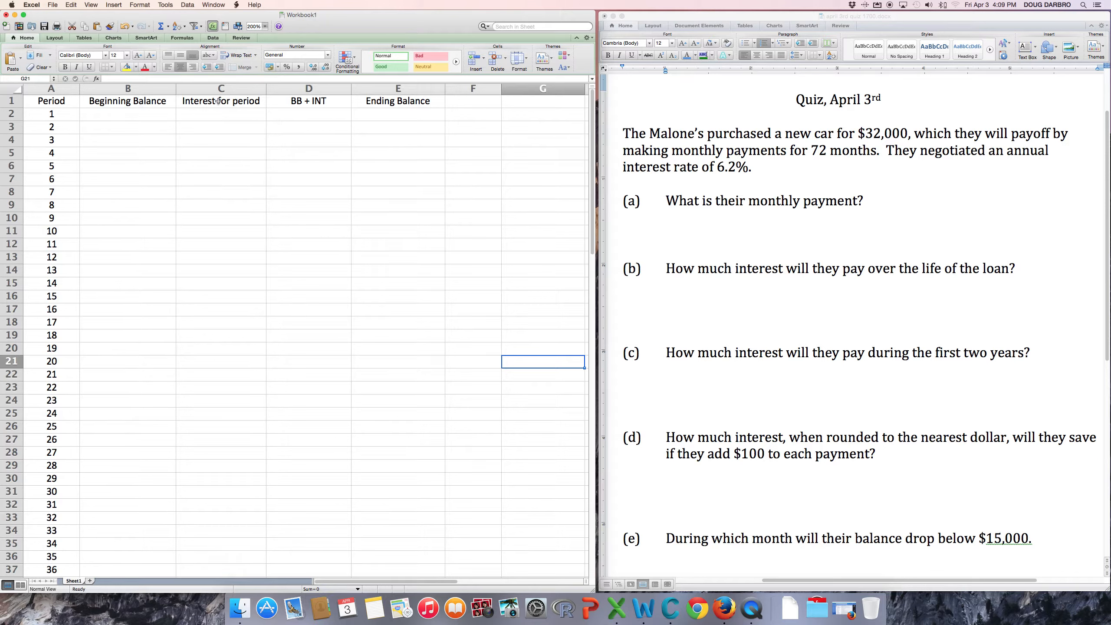
{"action": "left_click", "coordinate": [315, 100]}
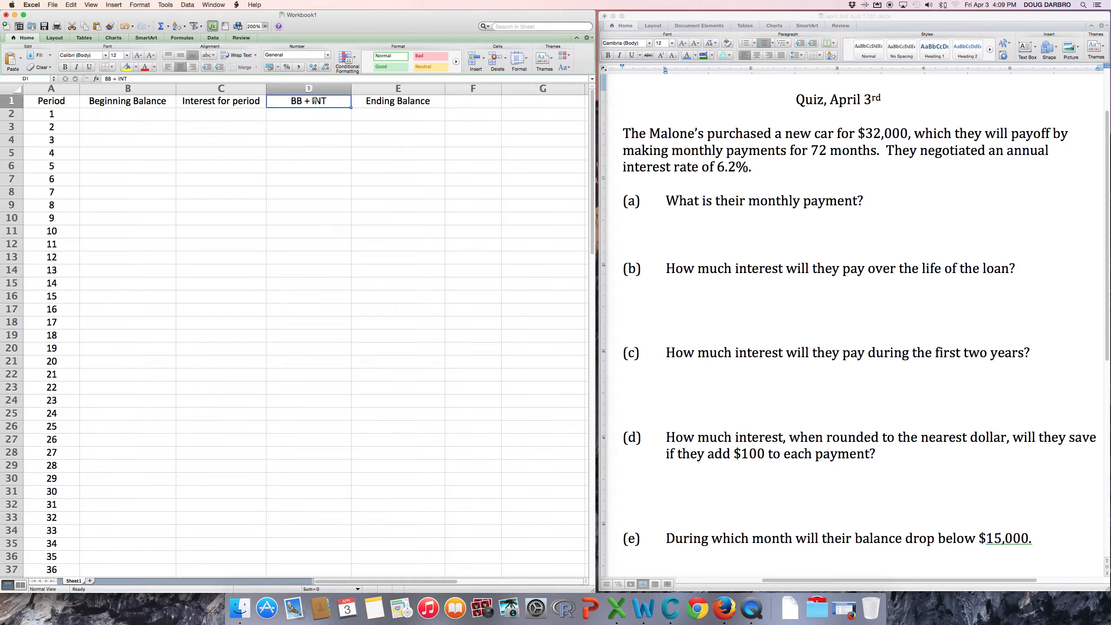
{"action": "left_click", "coordinate": [397, 103]}
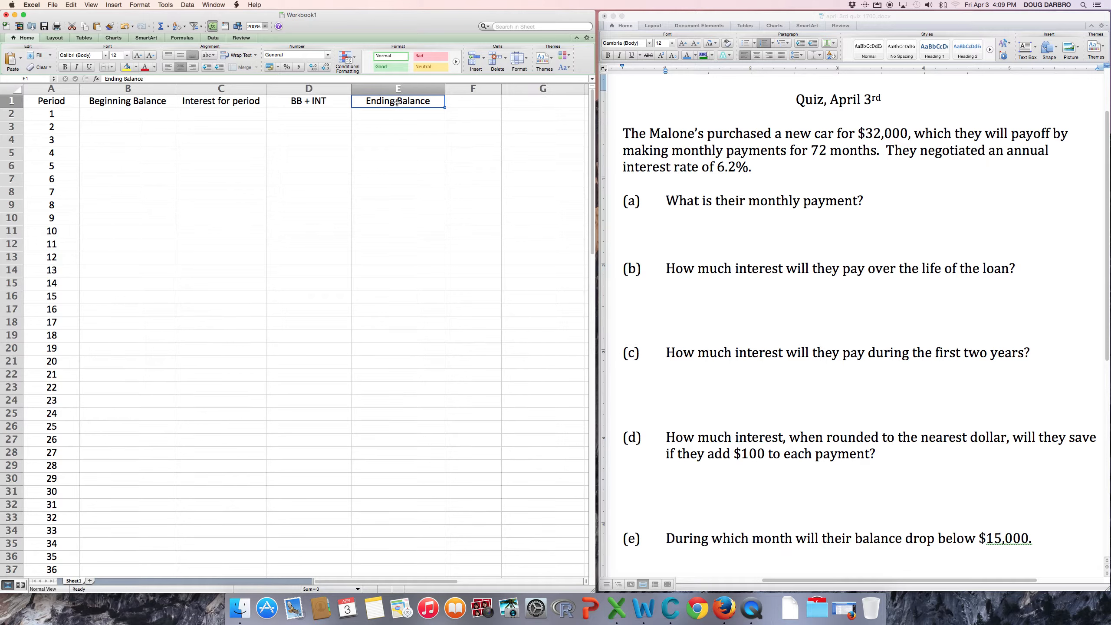
{"action": "left_click", "coordinate": [315, 100]}
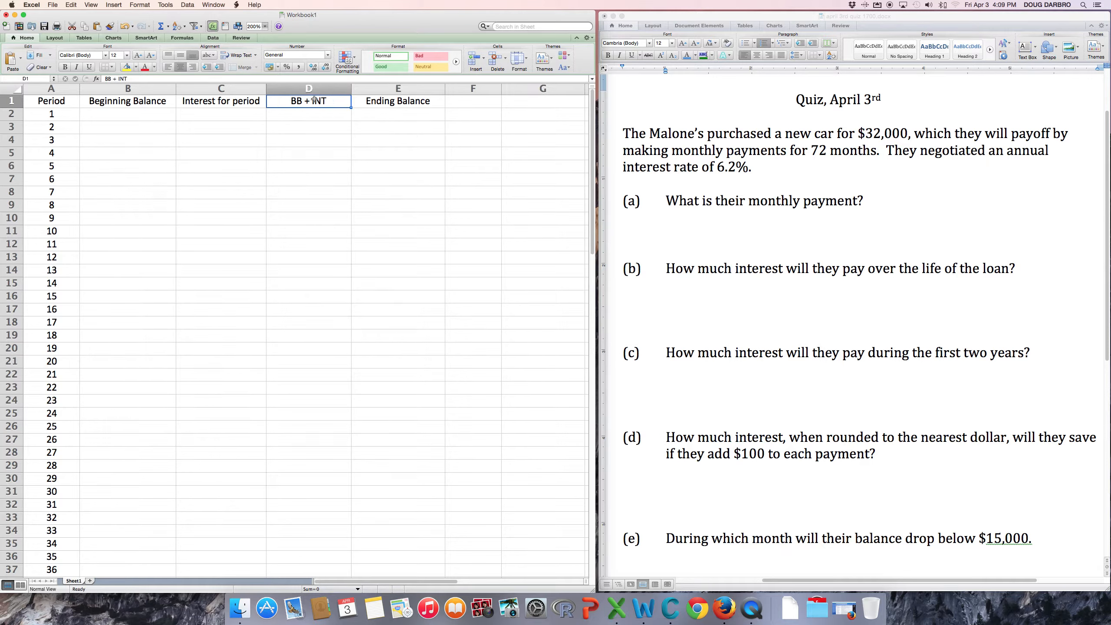
{"action": "left_click", "coordinate": [399, 101]}
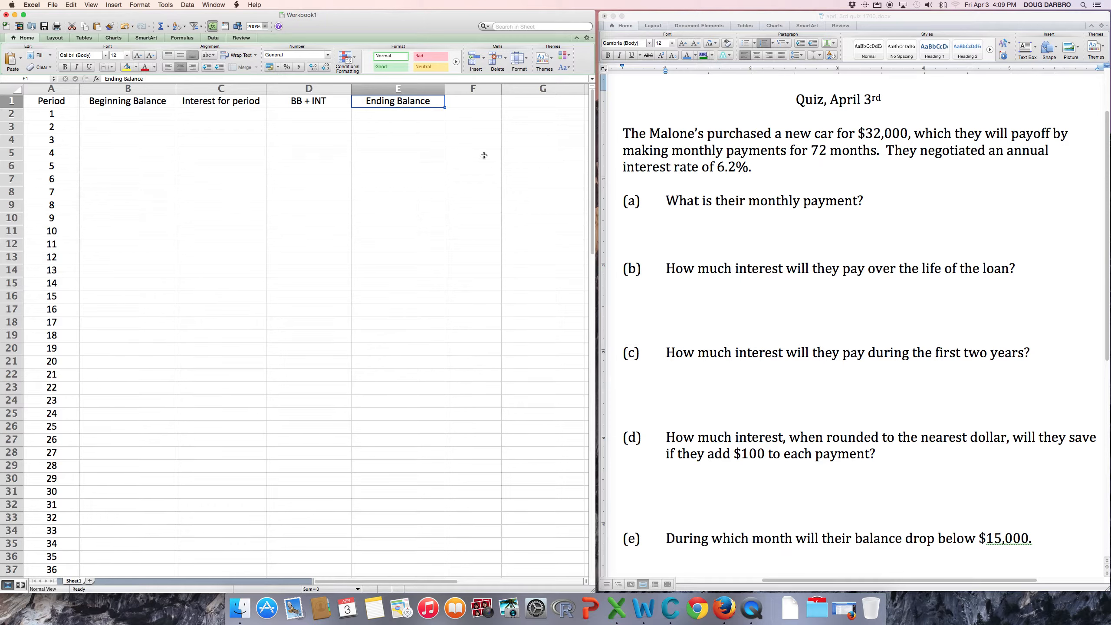
{"action": "left_click", "coordinate": [531, 153]}
{"action": "type", "text": "="}
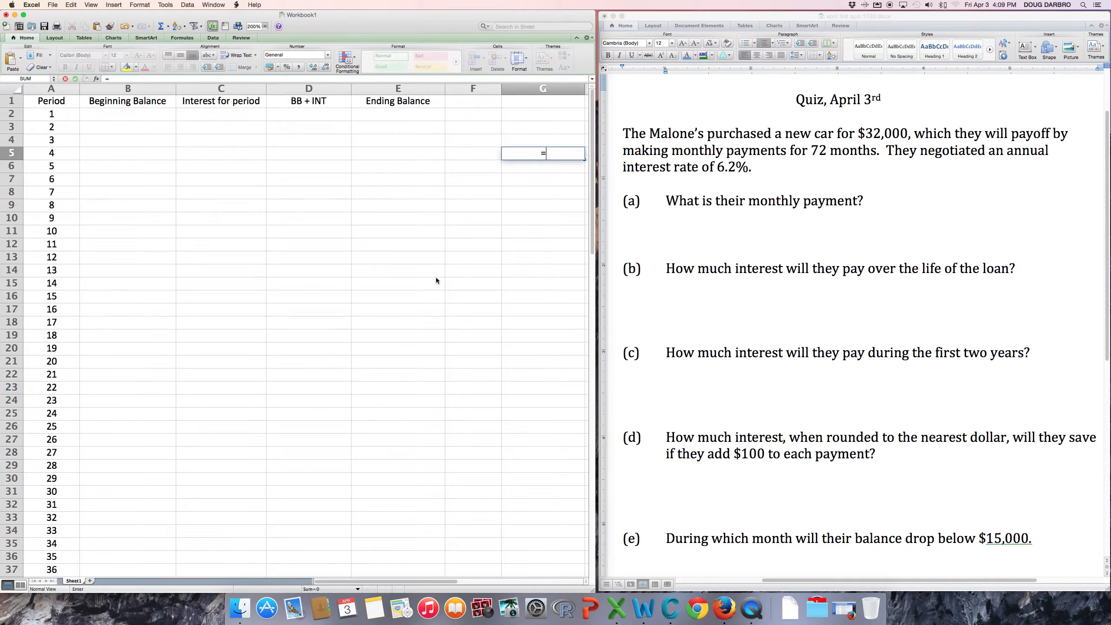
Start a PMT formula in G5 with the monthly rate 6.2%/12.
{"action": "type", "text": "p,t"}
{"action": "key", "text": "BackSpace"}
{"action": "key", "text": "BackSpace"}
{"action": "key", "text": "BackSpace"}
{"action": "type", "text": "pmt"}
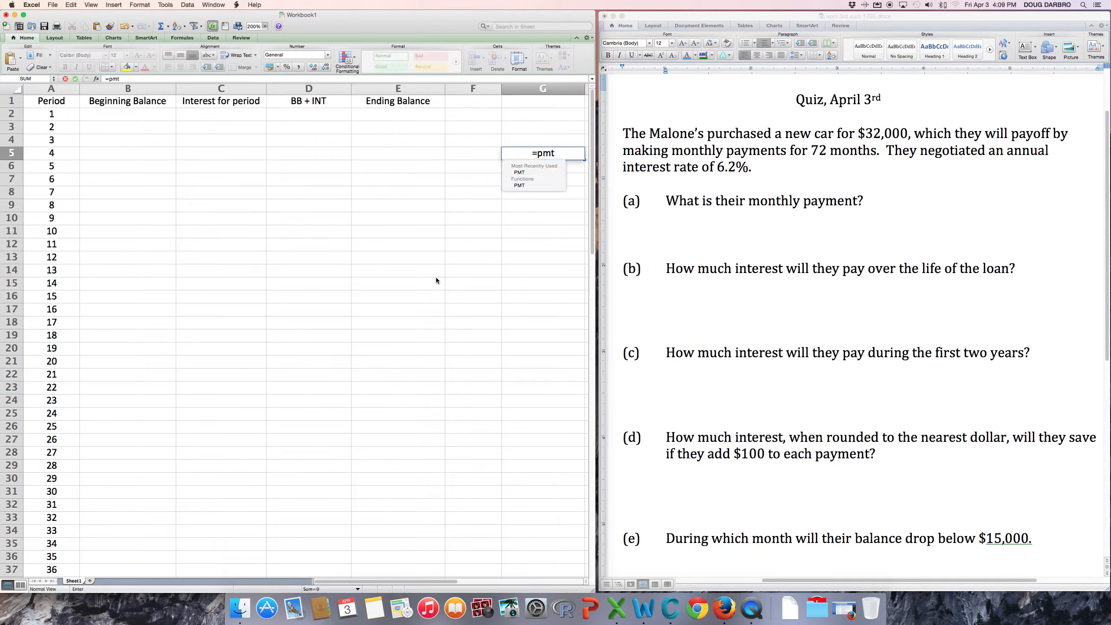
{"action": "type", "text": "("}
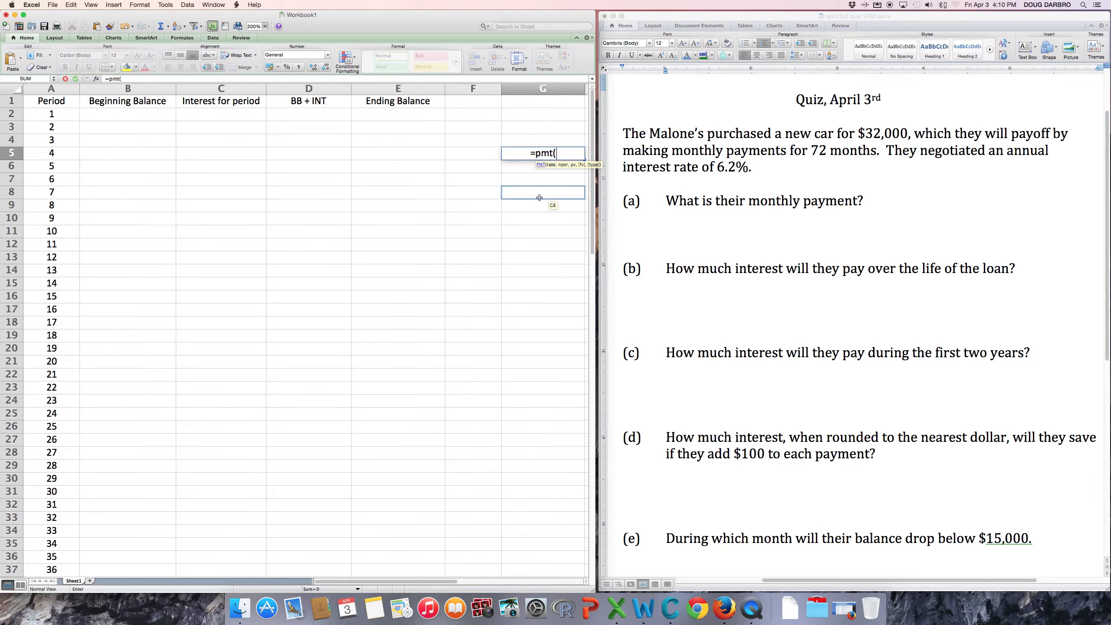
{"action": "type", "text": "6.2%/12,"}
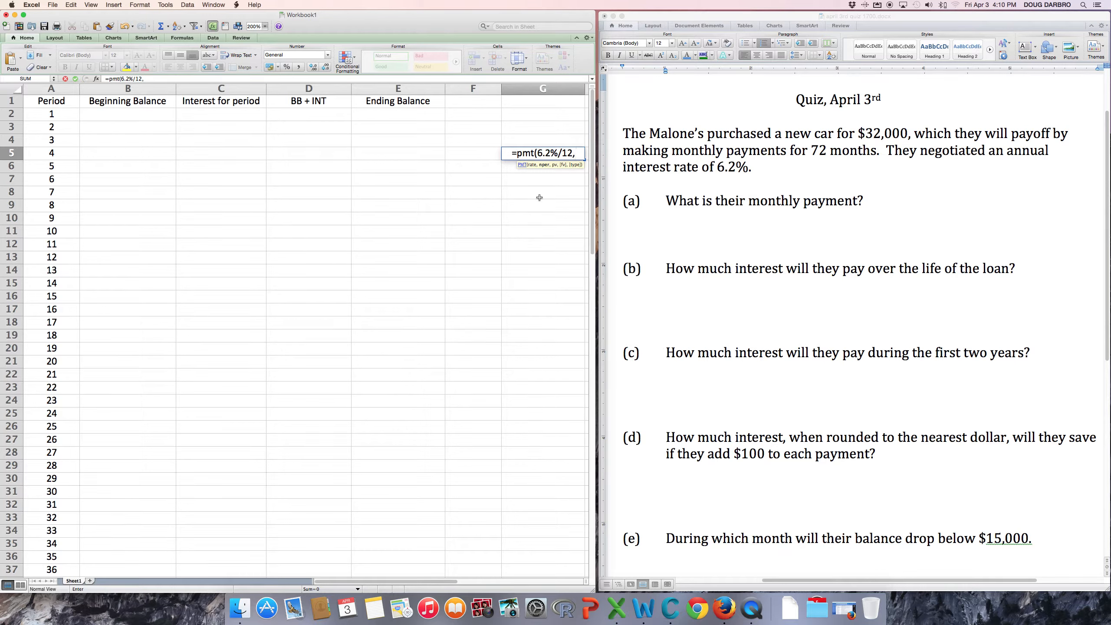
{"action": "key", "text": "BackSpace"}
{"action": "key", "text": "BackSpace"}
{"action": "key", "text": "BackSpace"}
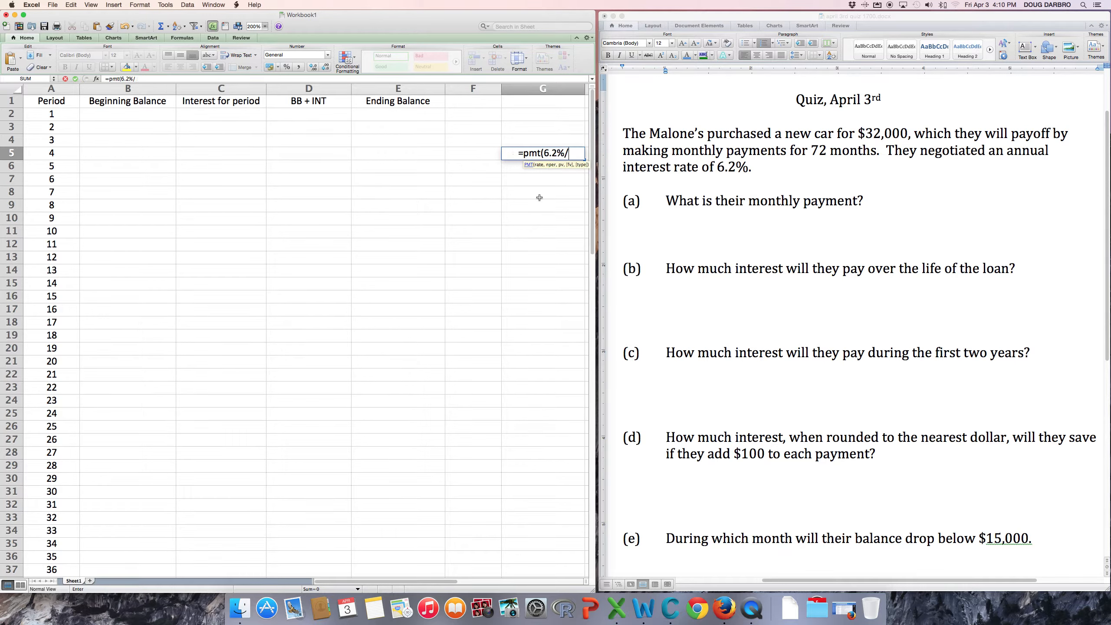
{"action": "type", "text": "4"}
{"action": "key", "text": "BackSpace"}
{"action": "type", "text": "1"}
{"action": "key", "text": "BackSpace"}
{"action": "type", "text": "6"}
{"action": "key", "text": "BackSpace"}
{"action": "type", "text": "12"}
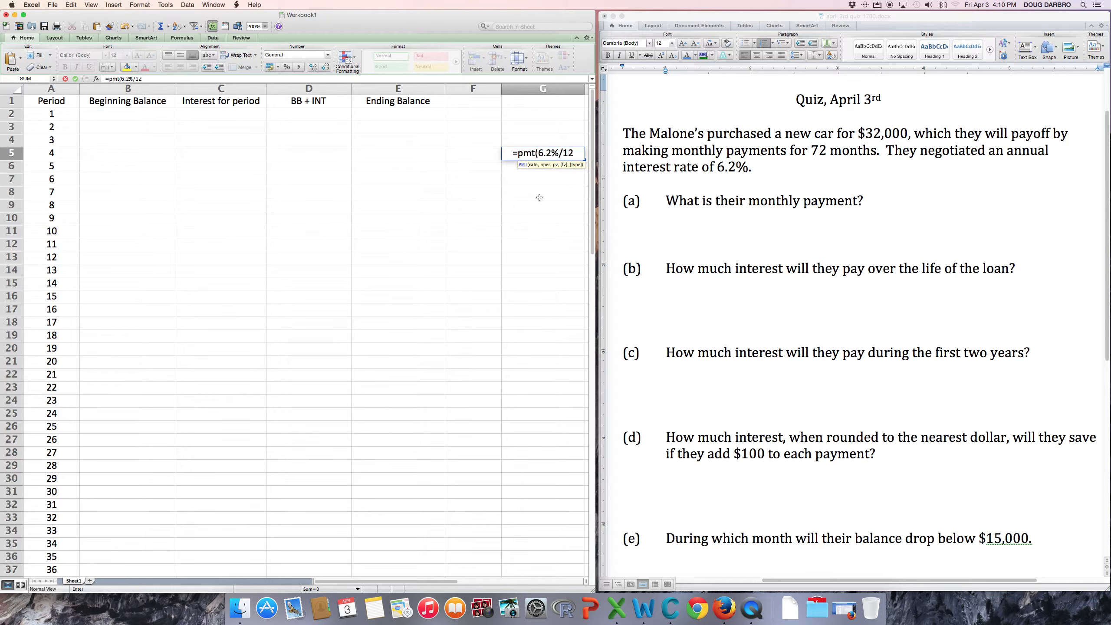
{"action": "type", "text": ","}
Finish the formula with 72 periods, 32000 principal and zeros, giving -$533.36.
{"action": "type", "text": "72,"}
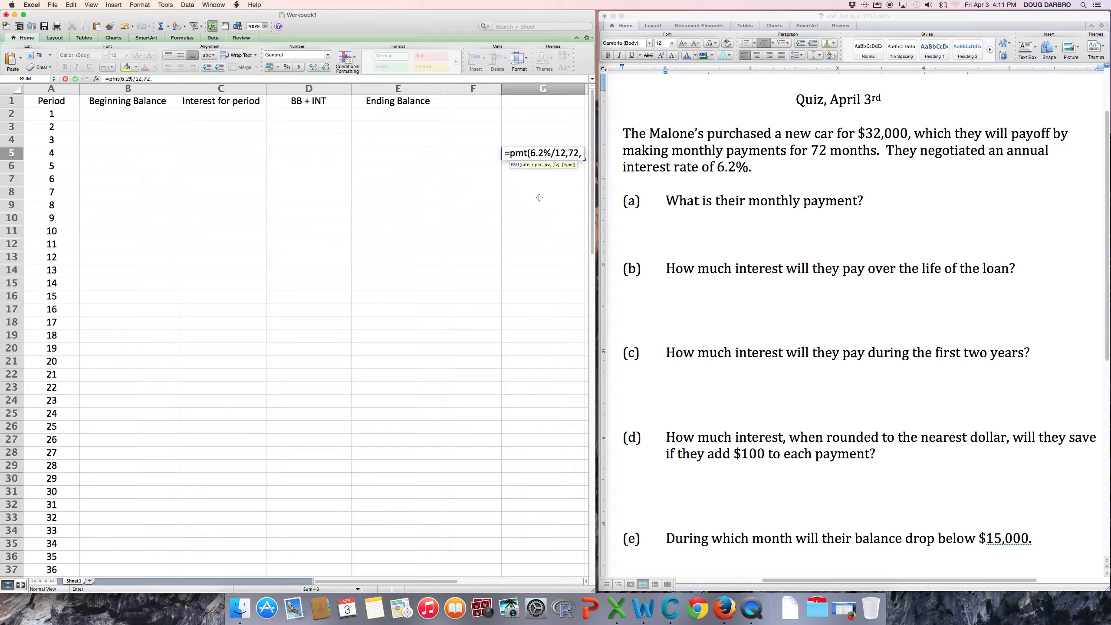
{"action": "type", "text": "3200"}
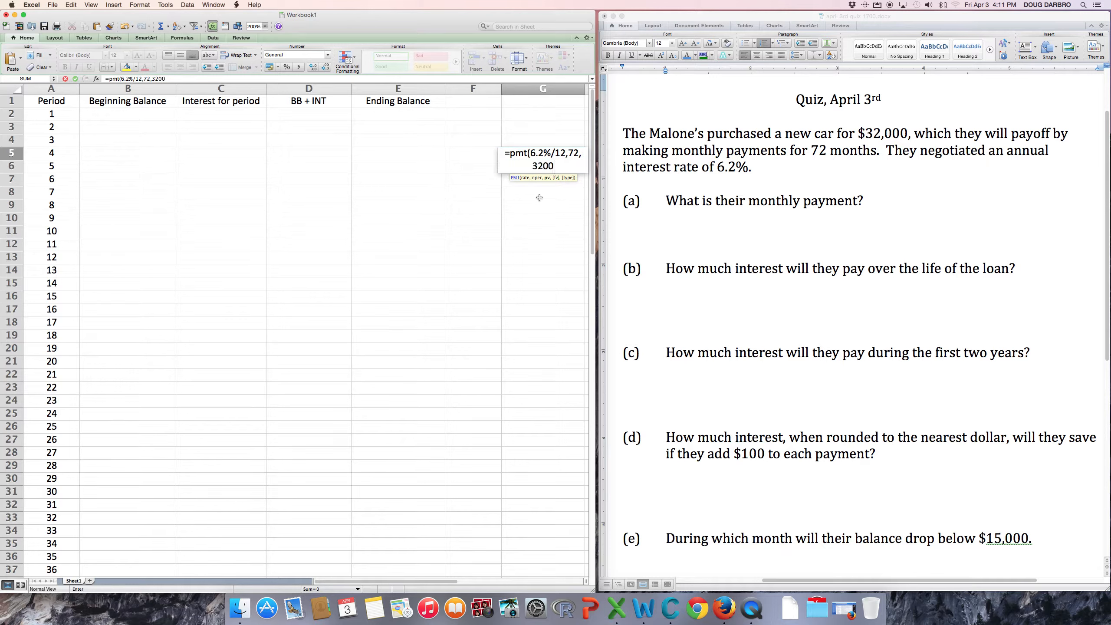
{"action": "type", "text": "0,"}
{"action": "type", "text": "0,"}
{"action": "type", "text": "0)"}
{"action": "left_click", "coordinate": [540, 197]}
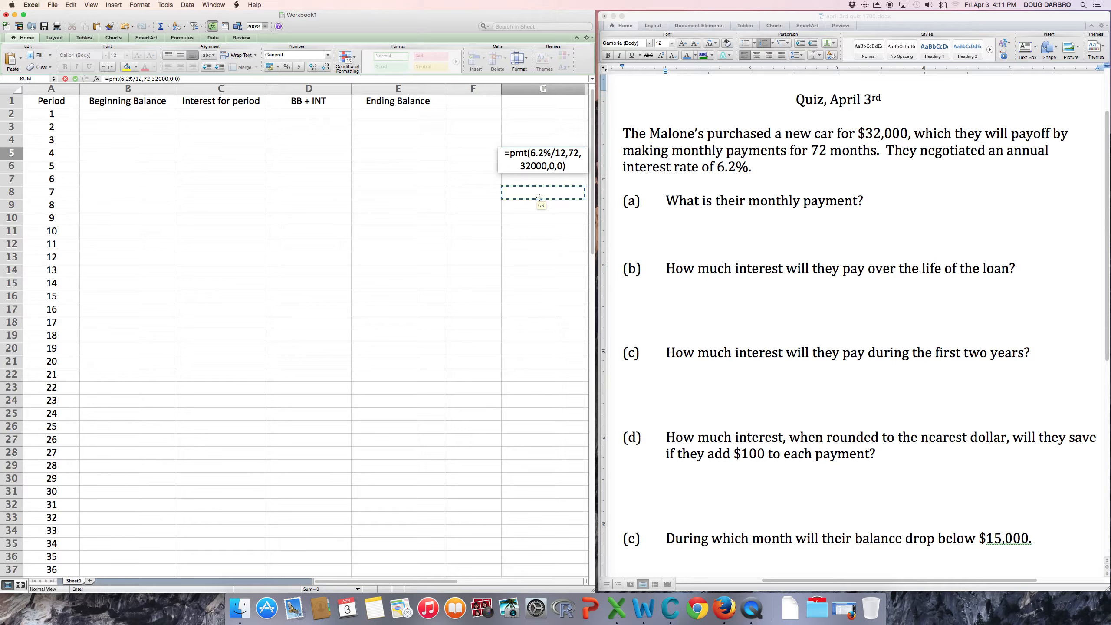
{"action": "key", "text": "Return"}
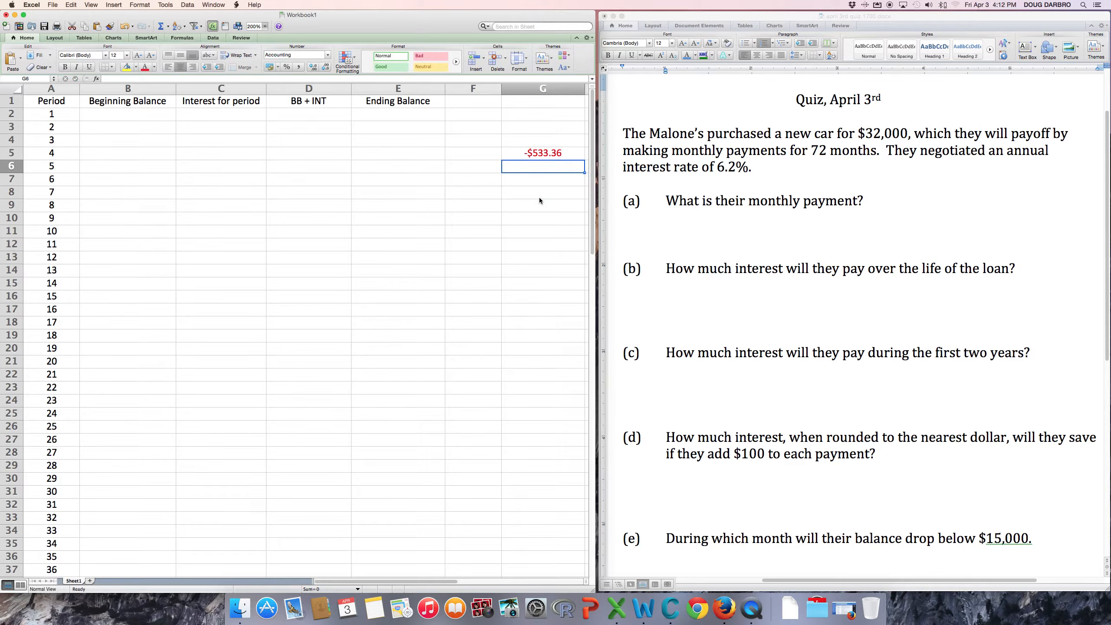
{"action": "left_click", "coordinate": [885, 201]}
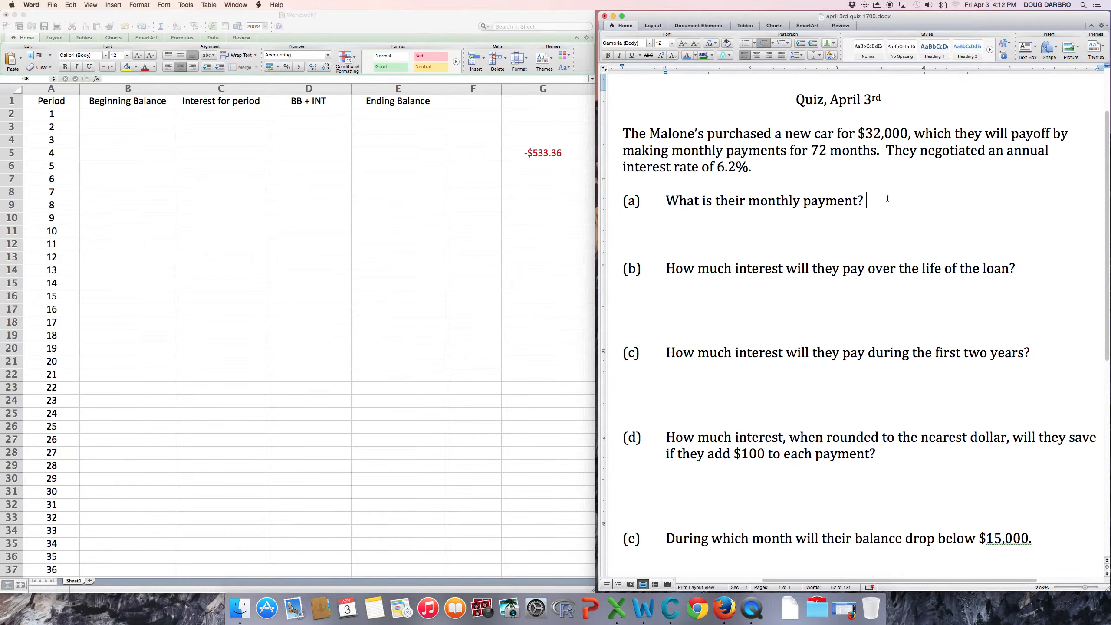
Type $533.36 after 'What is their monthly payment?' in question (a).
{"action": "type", "text": "$52"}
{"action": "key", "text": "BackSpace"}
{"action": "type", "text": "33.36"}
{"action": "left_click", "coordinate": [119, 112]}
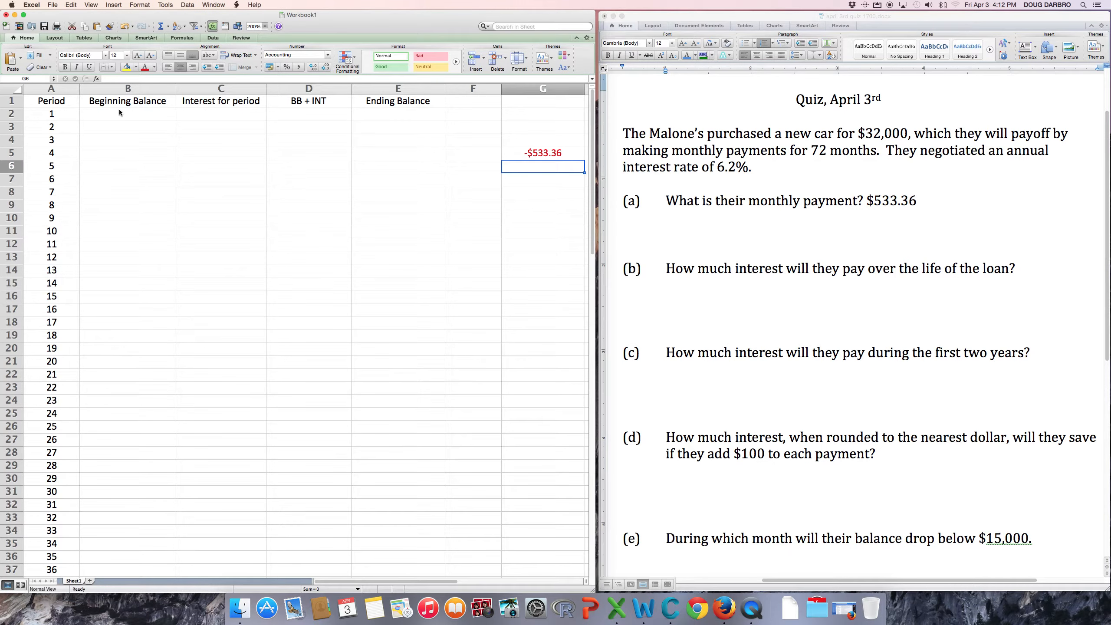
Enter =32000 in B2 as period 1's beginning balance of $32,000.00.
{"action": "left_click", "coordinate": [119, 112]}
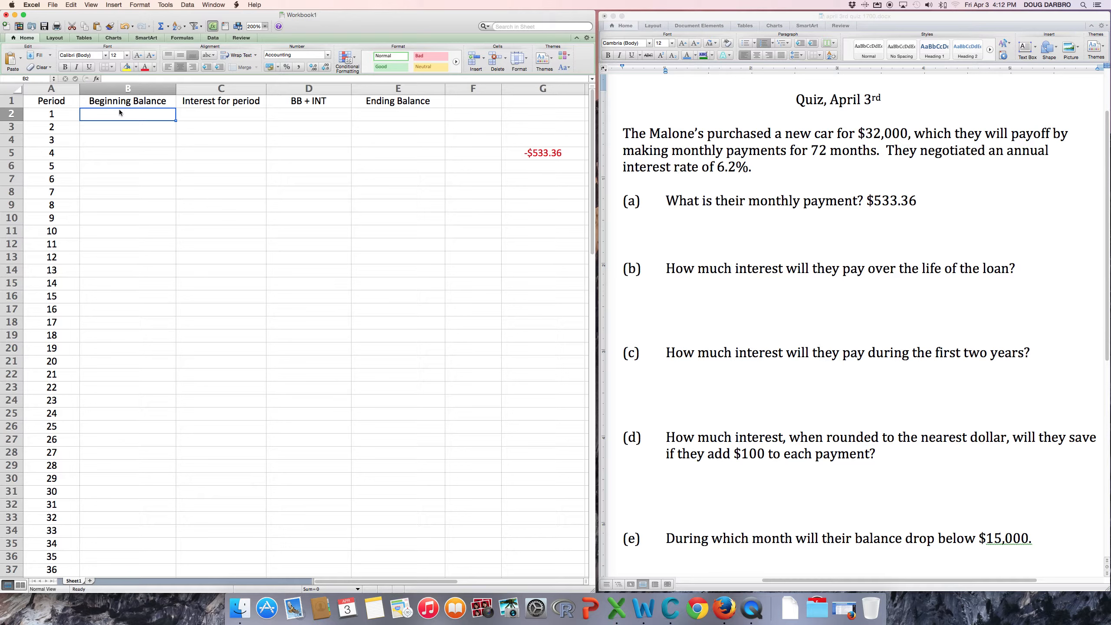
{"action": "type", "text": "="}
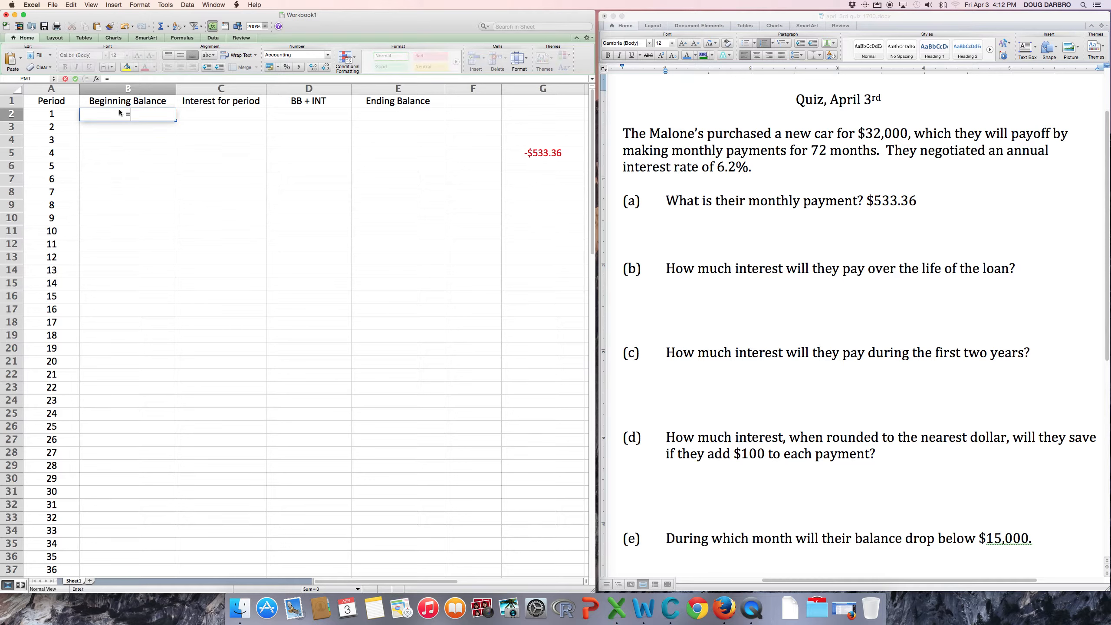
{"action": "type", "text": "32000"}
{"action": "key", "text": "Return"}
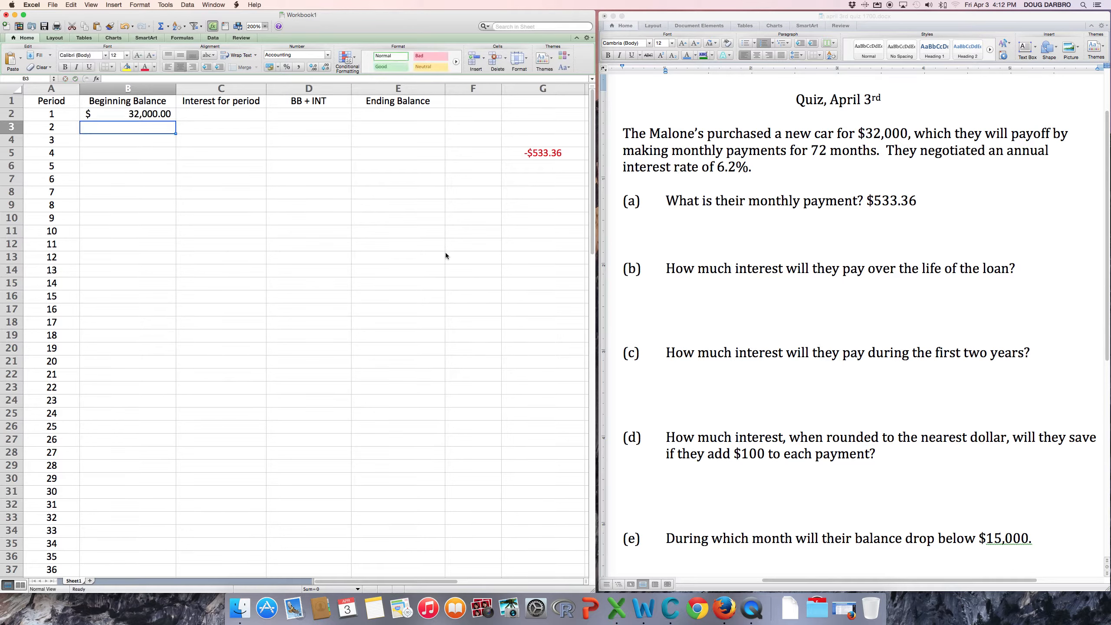
{"action": "left_click", "coordinate": [221, 117]}
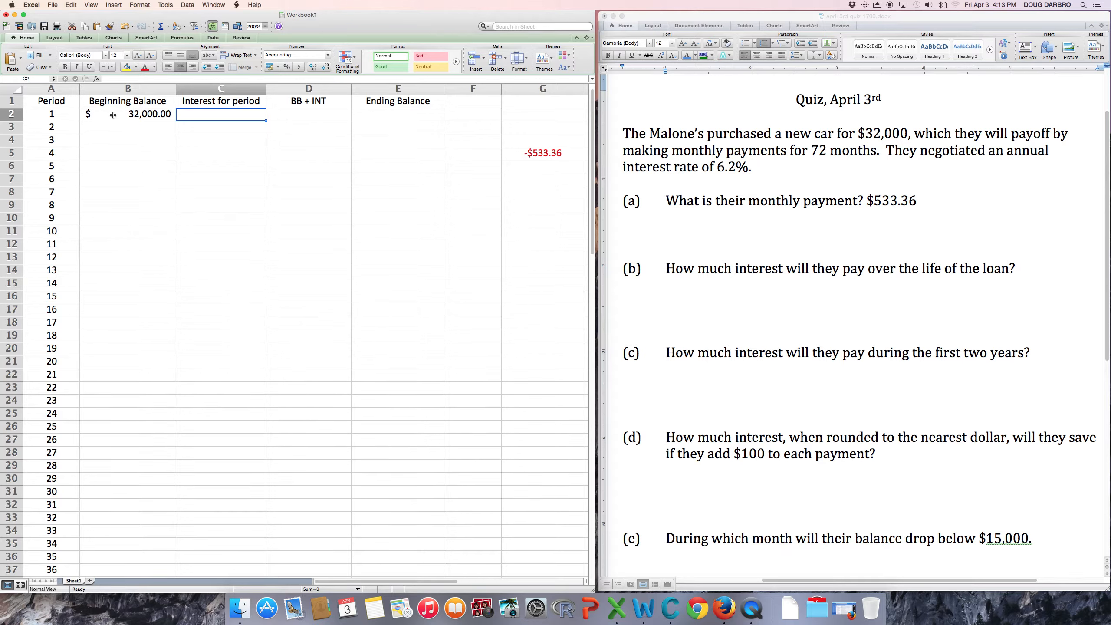
Keep Accounting format and enter =B2*.062/12 in C2, giving $165.33 interest.
{"action": "left_click", "coordinate": [328, 57]}
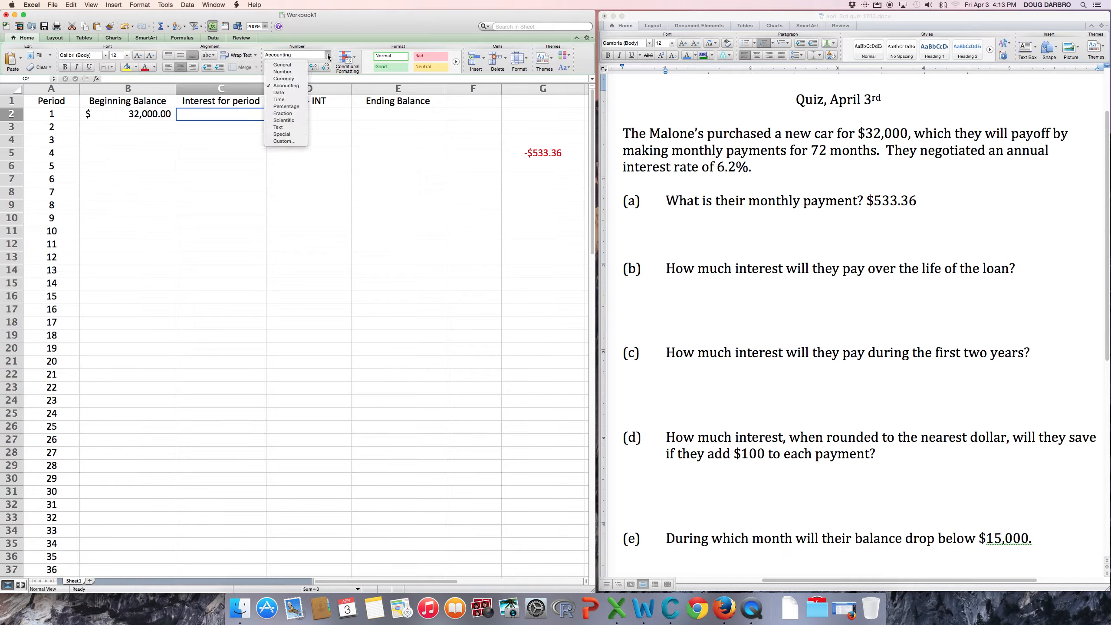
{"action": "left_click", "coordinate": [293, 89]}
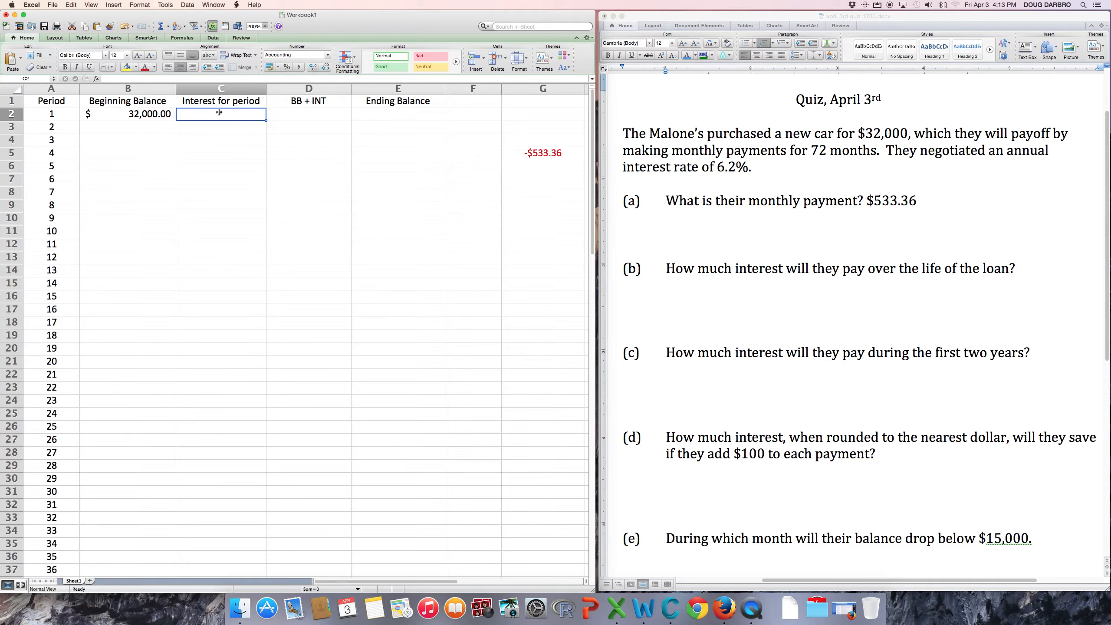
{"action": "type", "text": "="}
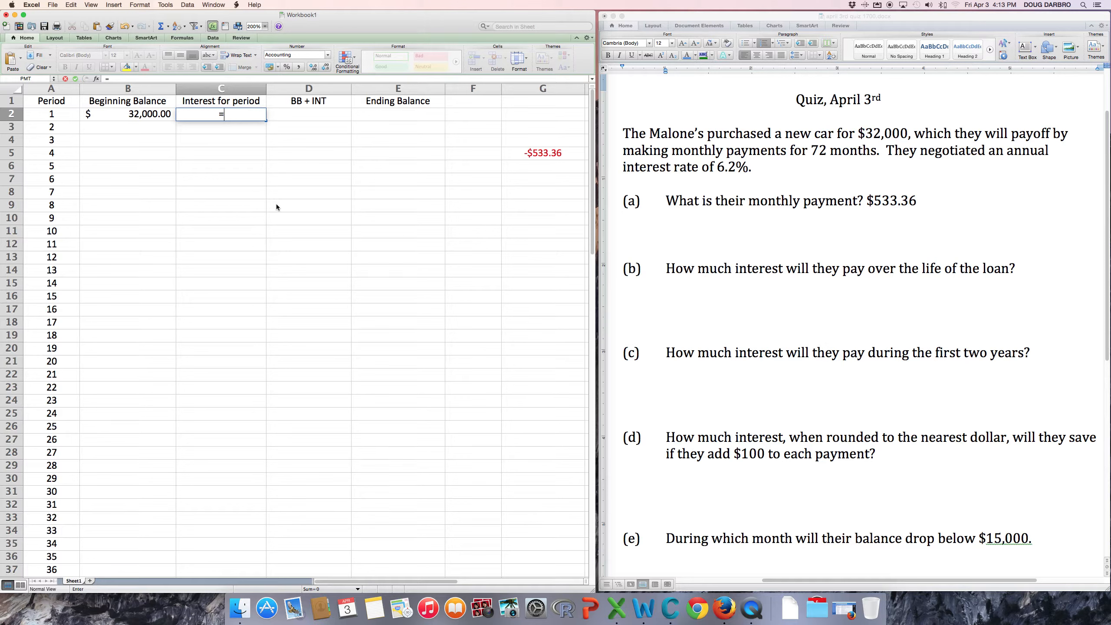
{"action": "left_click_drag", "start_coordinate": [262, 195], "coordinate": [132, 114]}
{"action": "left_click", "coordinate": [128, 116]}
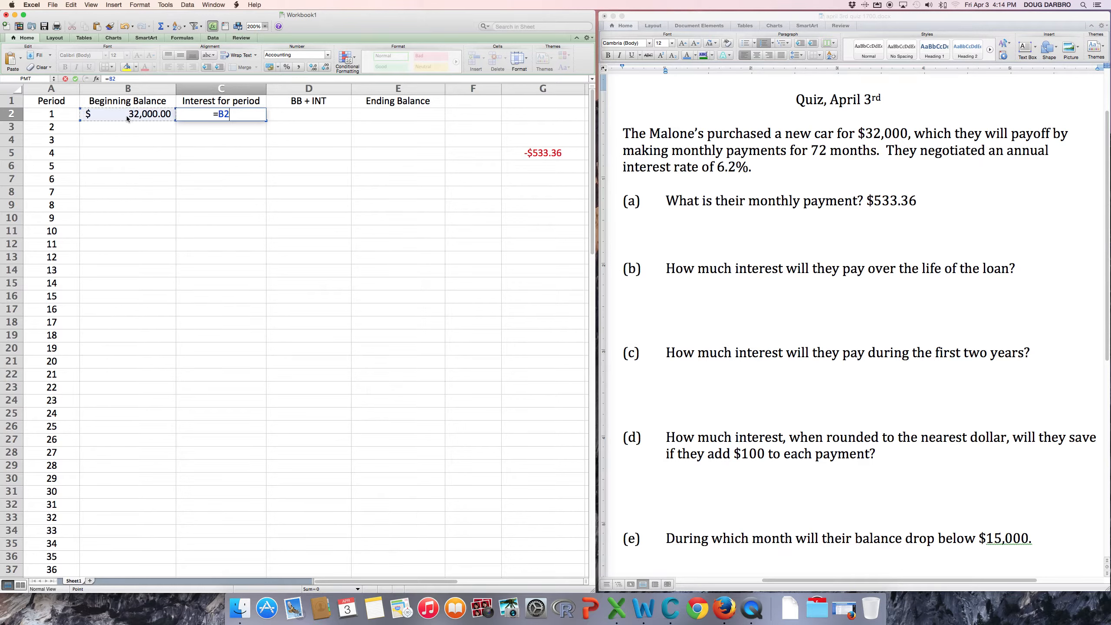
{"action": "type", "text": "*.062/12"}
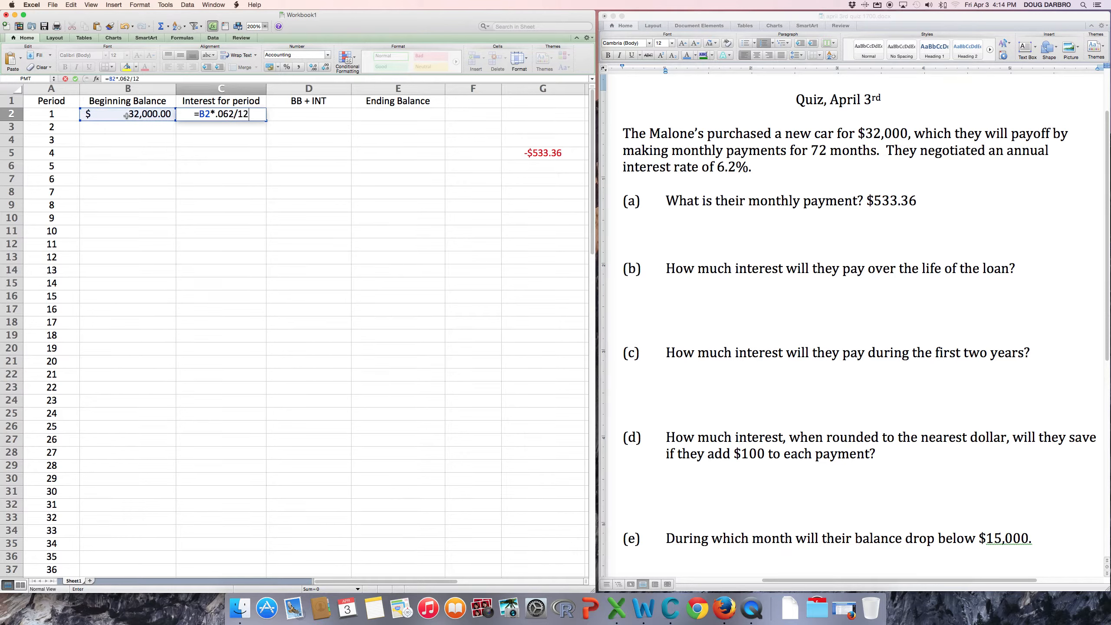
{"action": "key", "text": "Return"}
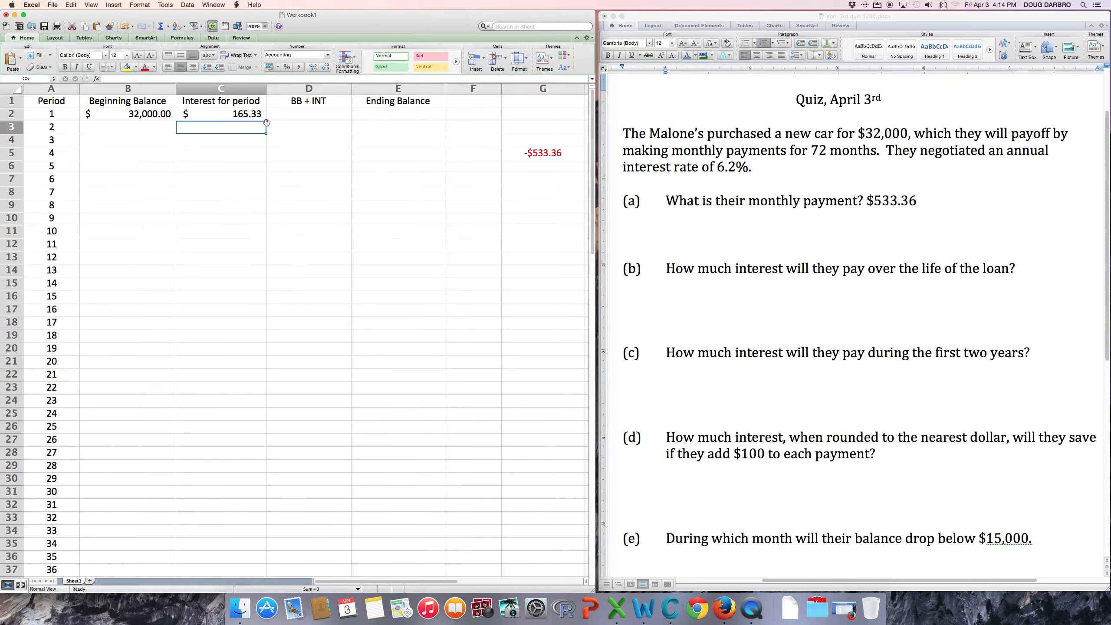
{"action": "left_click", "coordinate": [313, 116]}
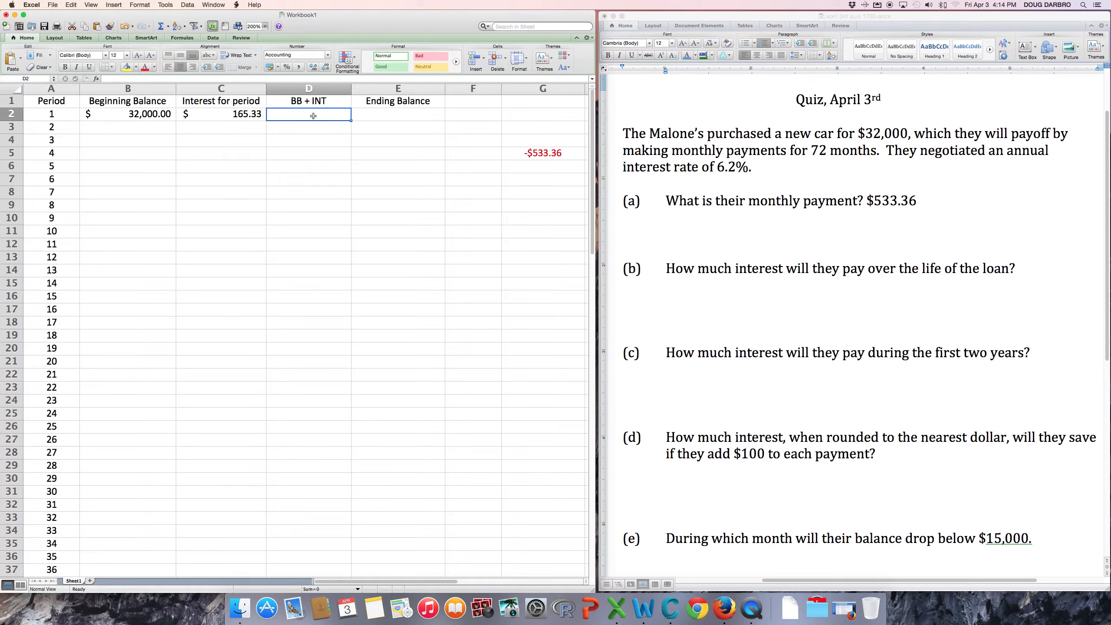
Enter =B2+C2 in D2 to get $32,165.33.
{"action": "type", "text": "="}
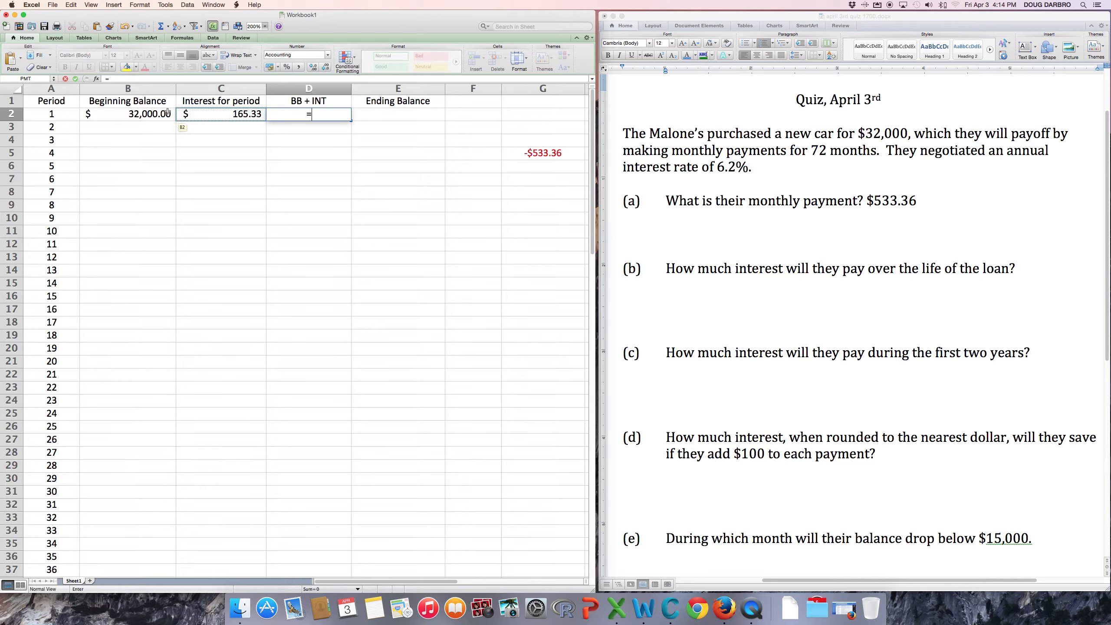
{"action": "left_click", "coordinate": [137, 115]}
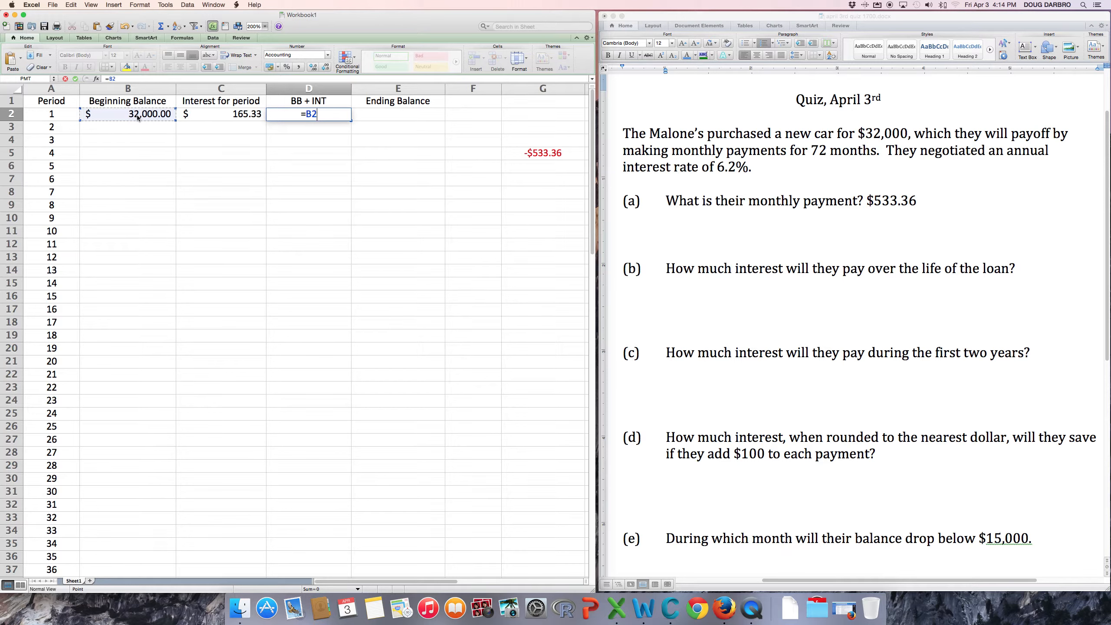
{"action": "type", "text": "+"}
{"action": "left_click", "coordinate": [220, 114]}
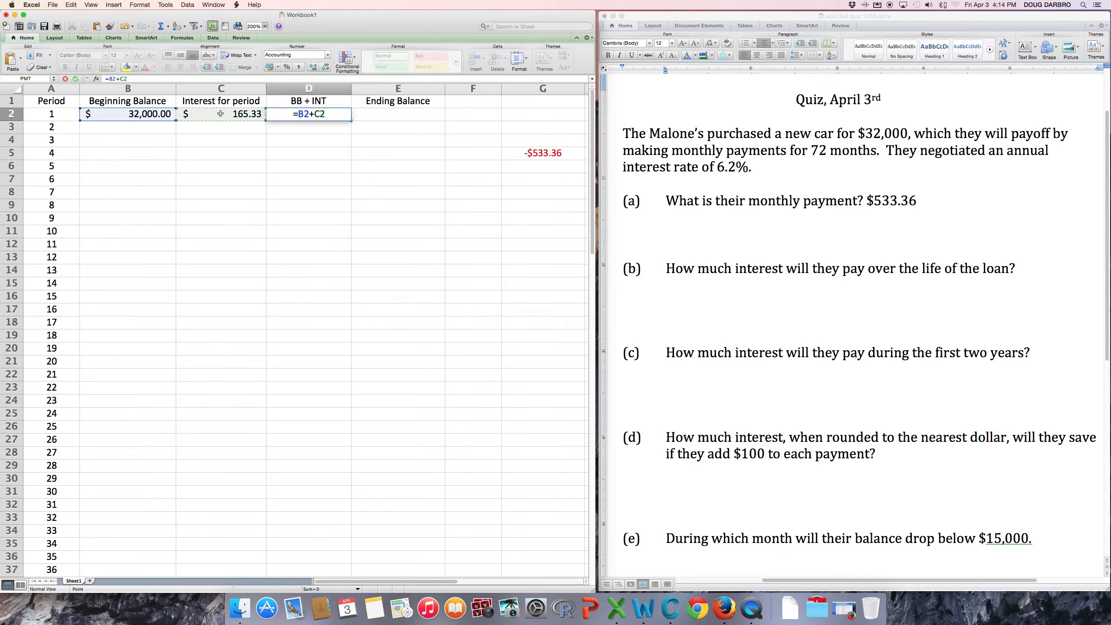
{"action": "key", "text": "Return"}
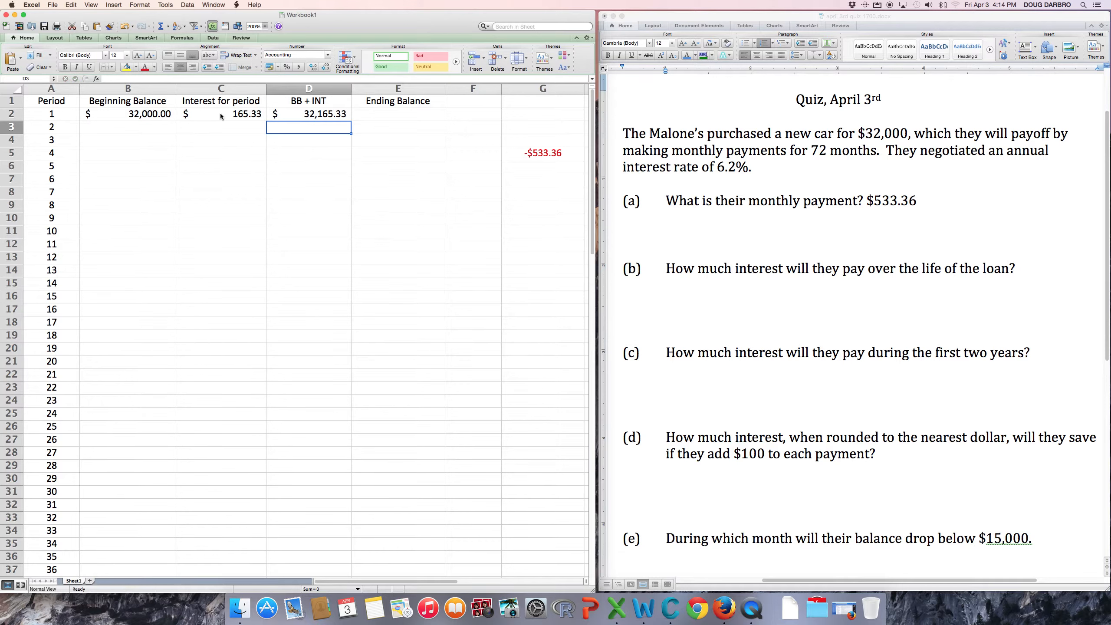
Enter =D2-533.36 in E2 for an ending balance of $31,631.97.
{"action": "left_click", "coordinate": [394, 118]}
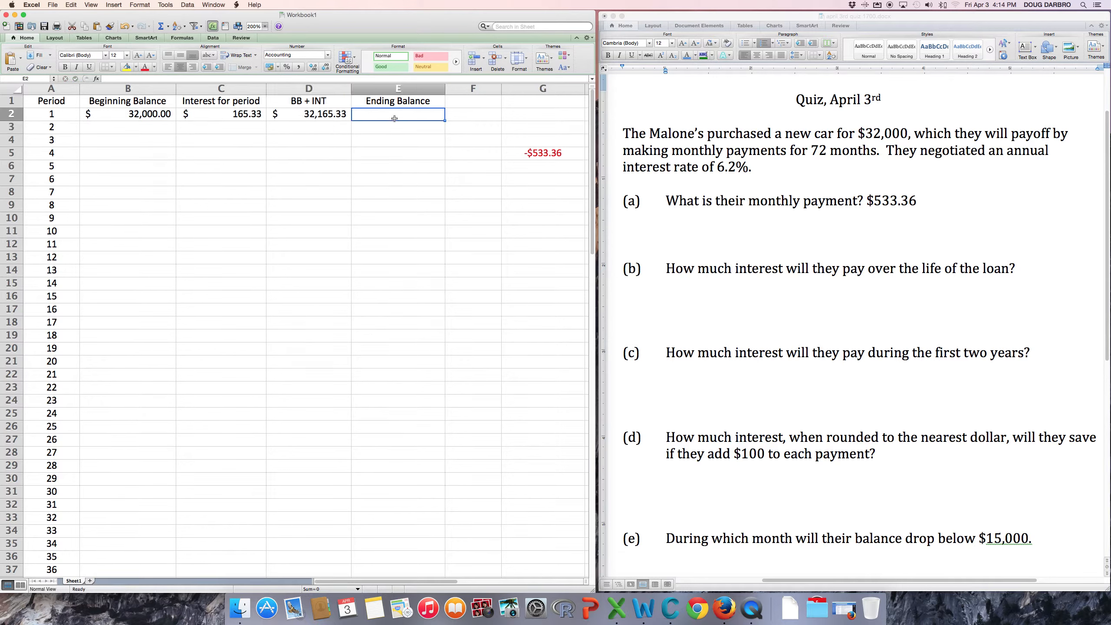
{"action": "type", "text": "="}
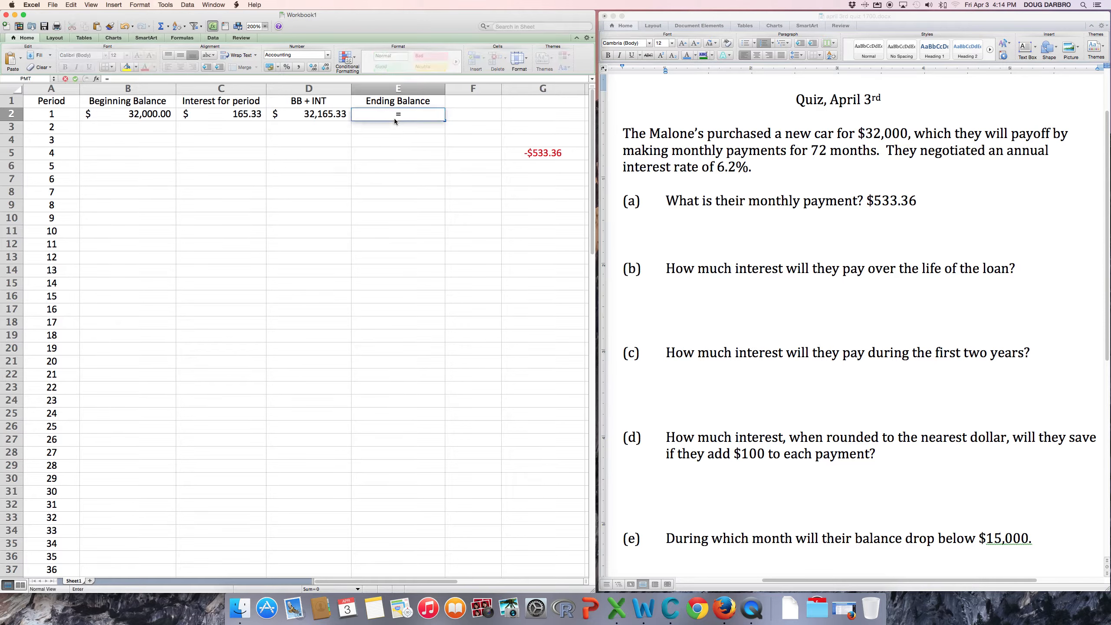
{"action": "left_click", "coordinate": [314, 117]}
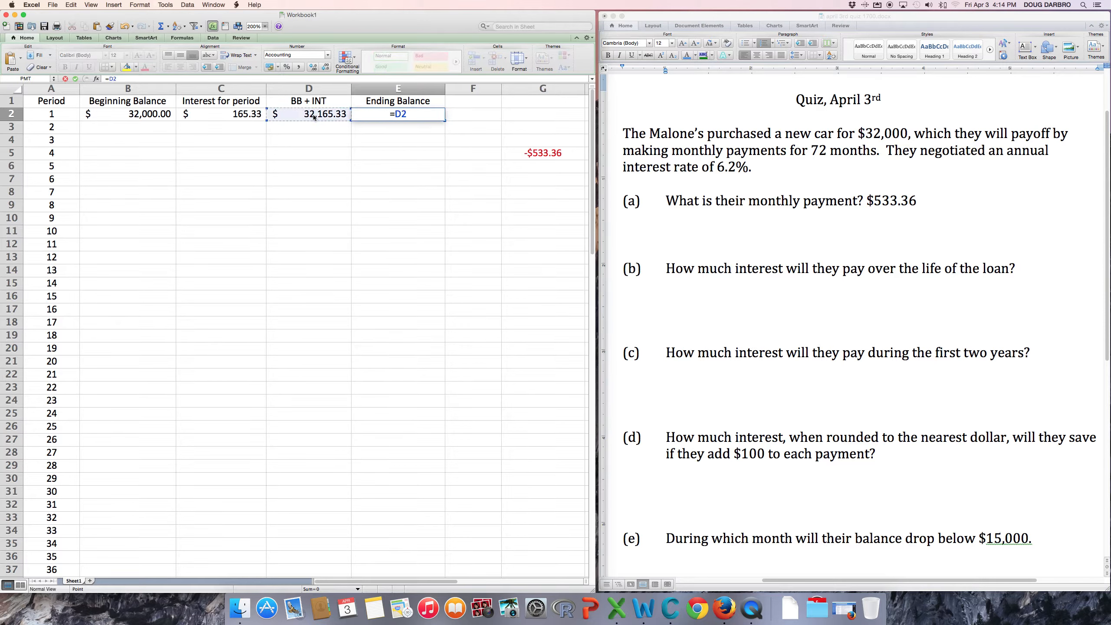
{"action": "type", "text": "-533.3"}
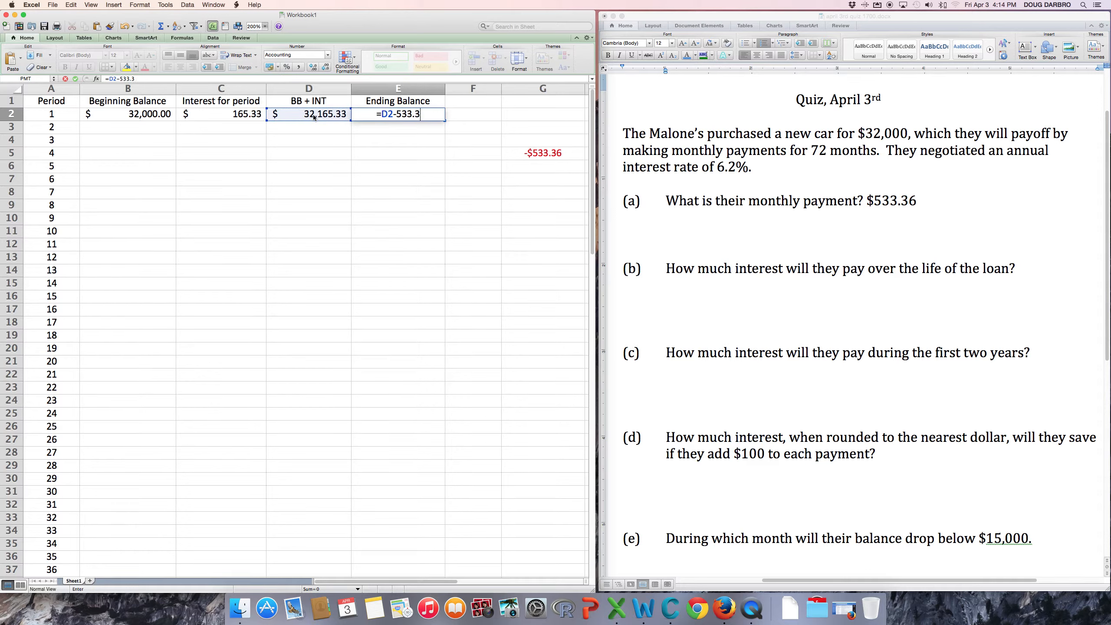
{"action": "type", "text": "6"}
{"action": "key", "text": "Return"}
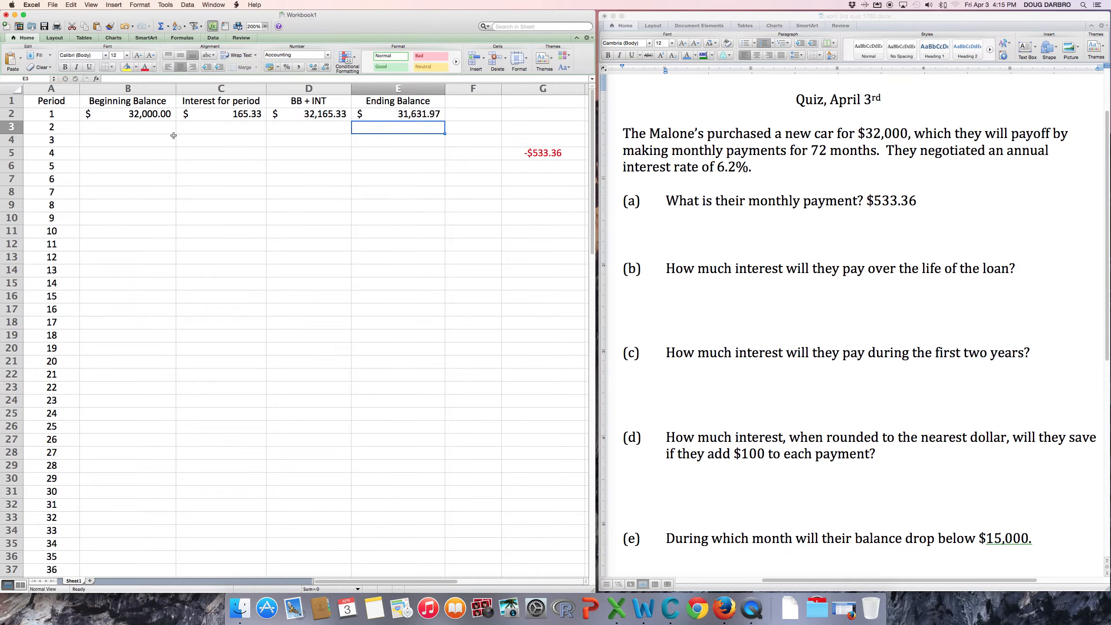
Link B3 to E2 and fill the C2:E2 formulas down into row 3.
{"action": "left_click", "coordinate": [123, 127]}
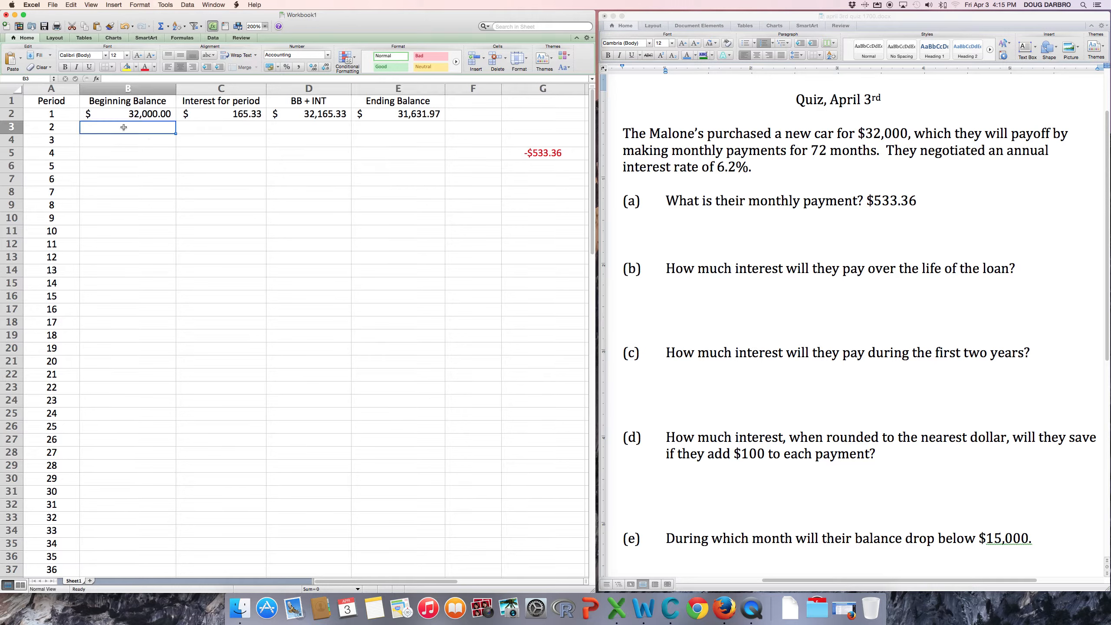
{"action": "type", "text": "="}
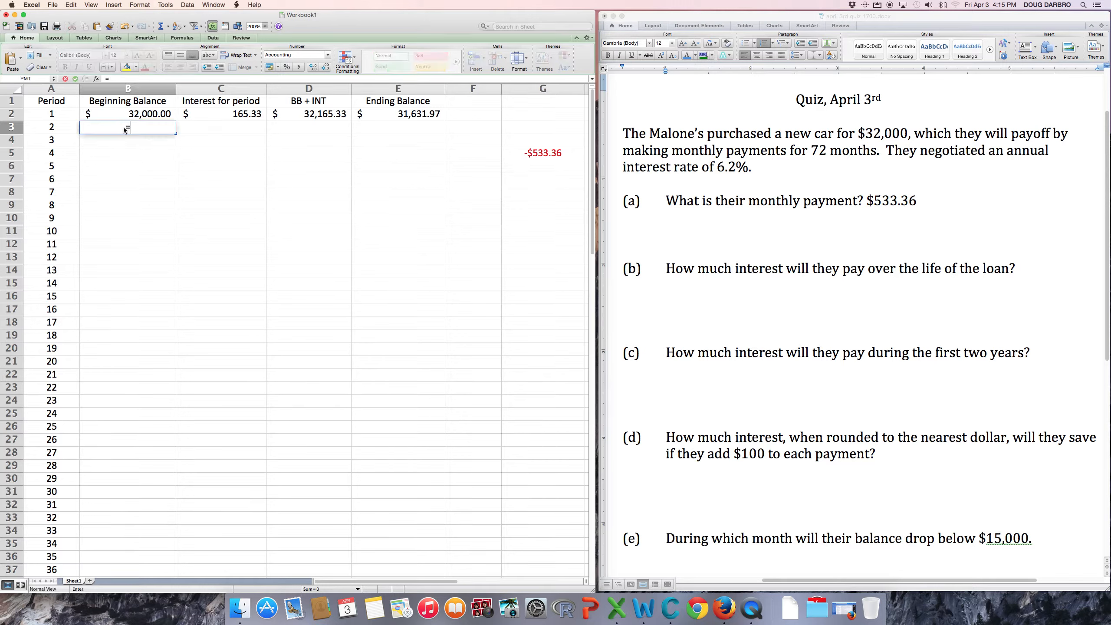
{"action": "left_click", "coordinate": [413, 114]}
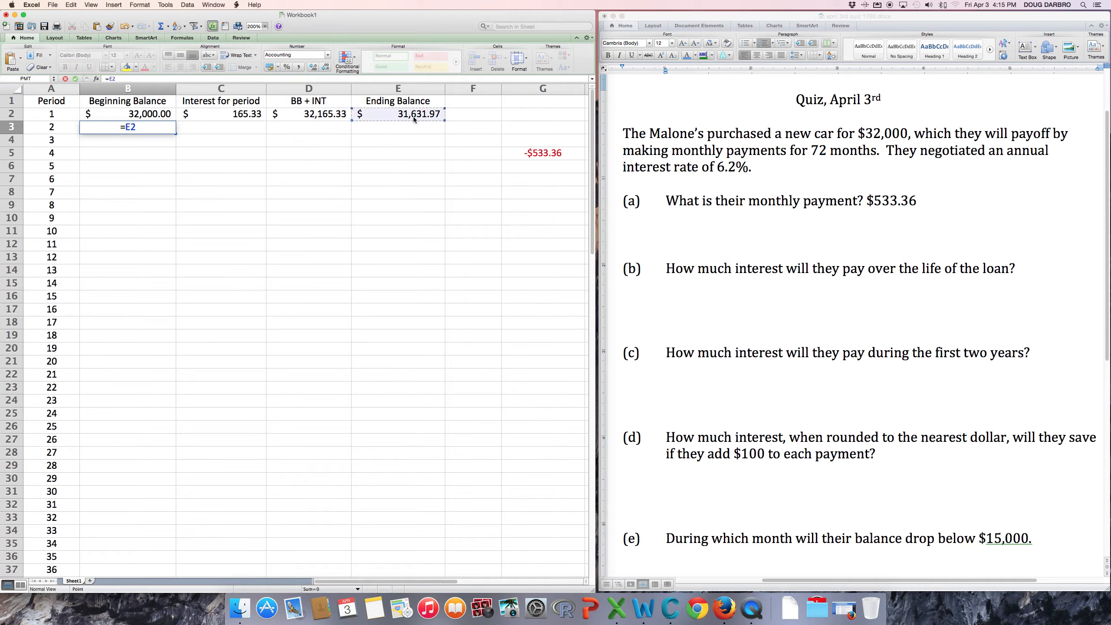
{"action": "key", "text": "Return"}
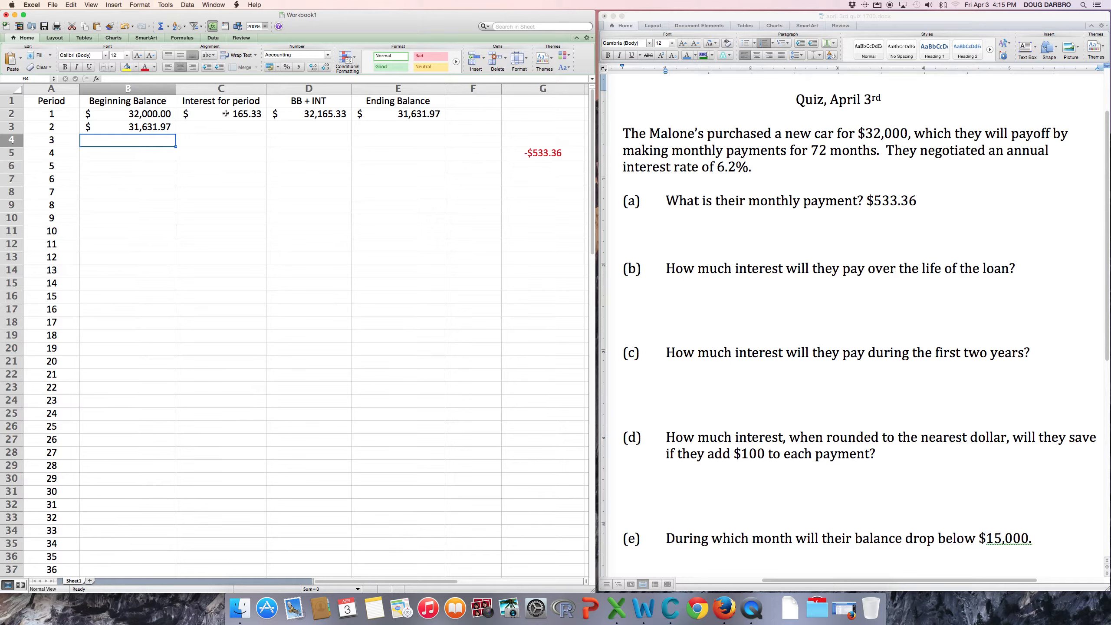
{"action": "left_click_drag", "start_coordinate": [224, 113], "coordinate": [406, 113]}
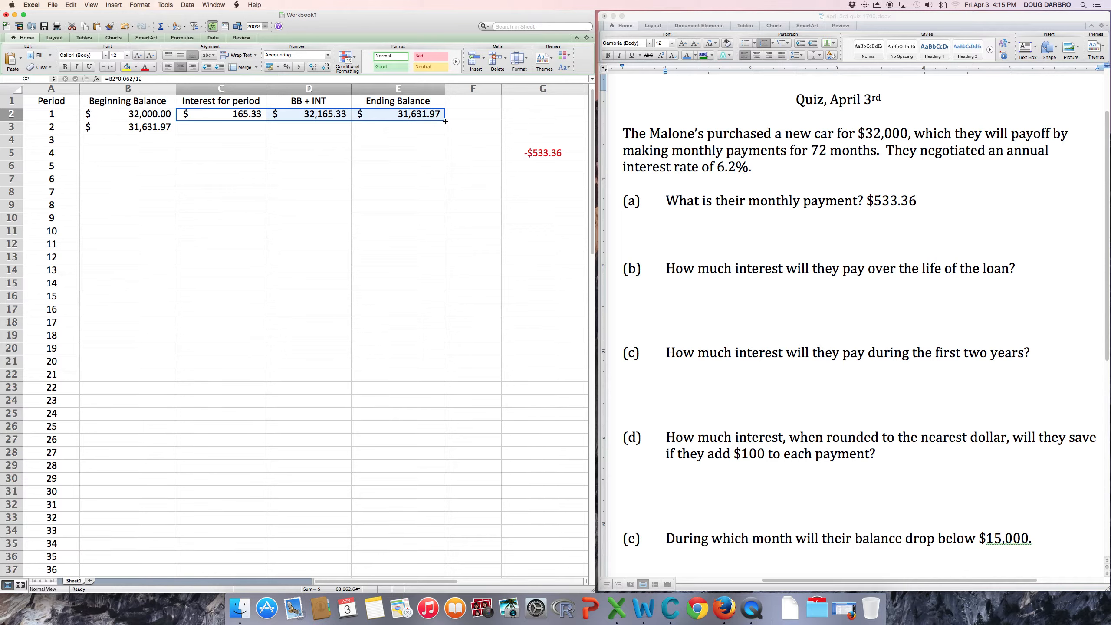
{"action": "left_click_drag", "start_coordinate": [445, 121], "coordinate": [453, 133]}
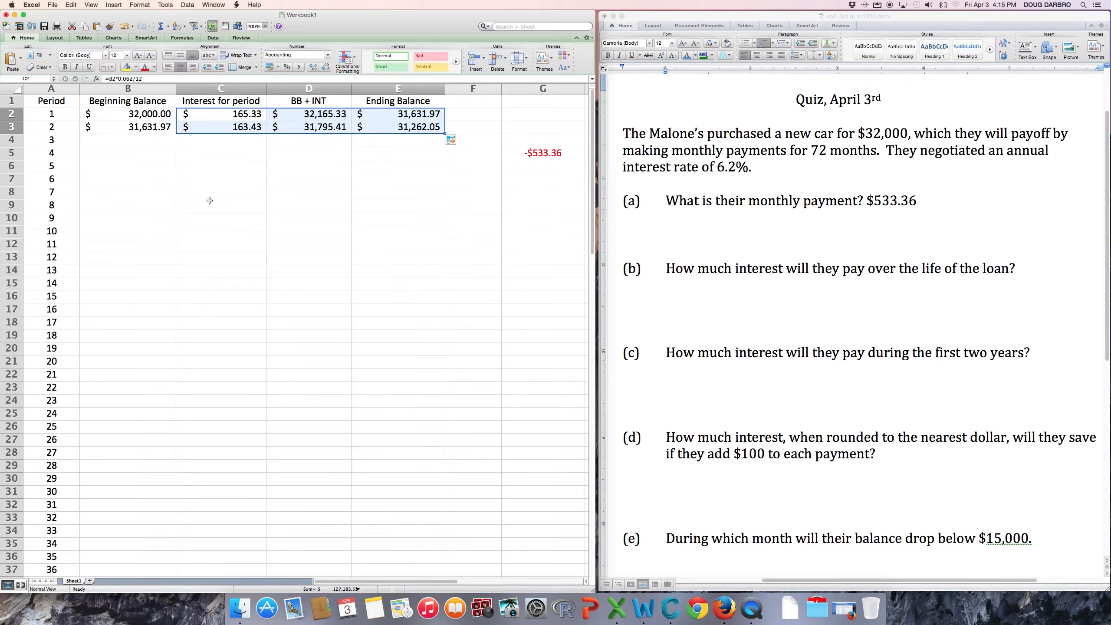
Fill B3:E3 down to row 73 and check the final balance of -$0.11.
{"action": "left_click", "coordinate": [125, 129]}
{"action": "left_click_drag", "start_coordinate": [124, 129], "coordinate": [400, 128]}
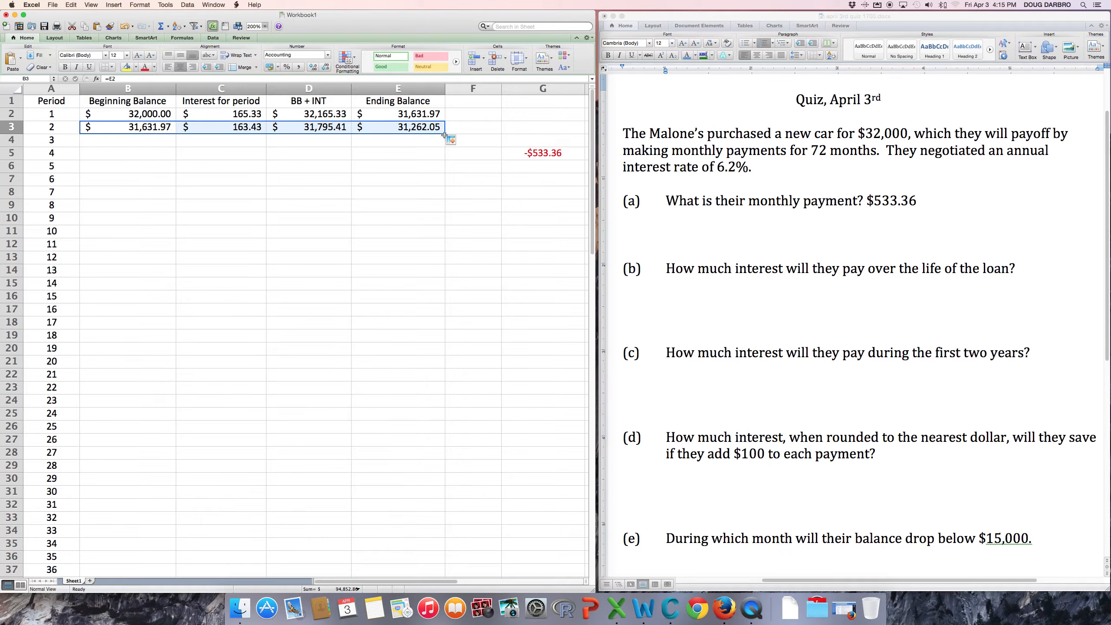
{"action": "left_click_drag", "start_coordinate": [445, 134], "coordinate": [450, 537]}
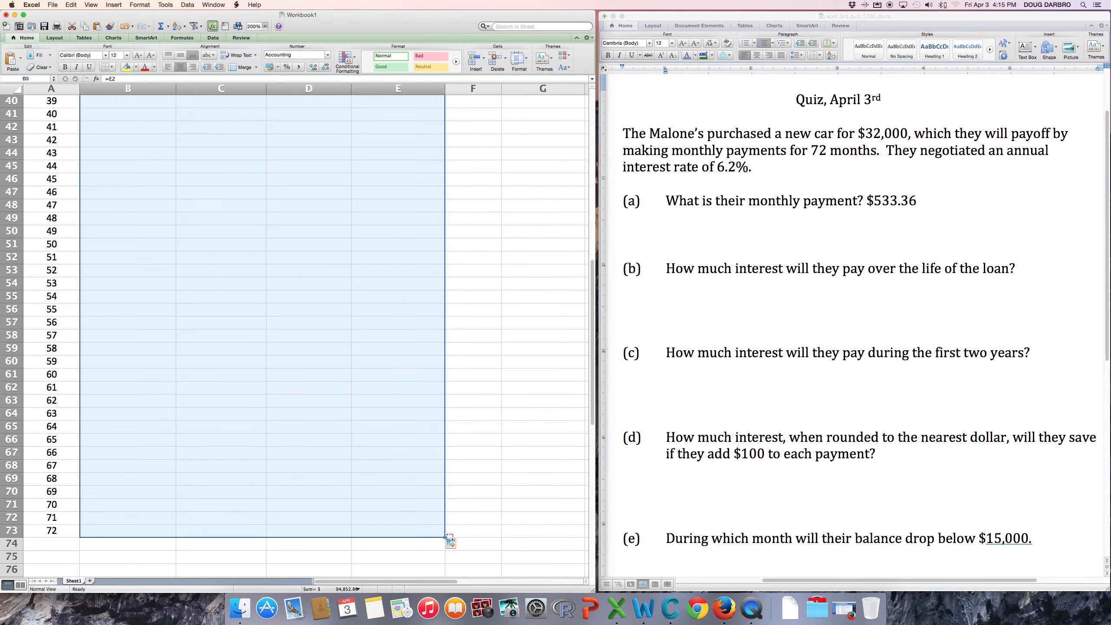
{"action": "left_click", "coordinate": [514, 459]}
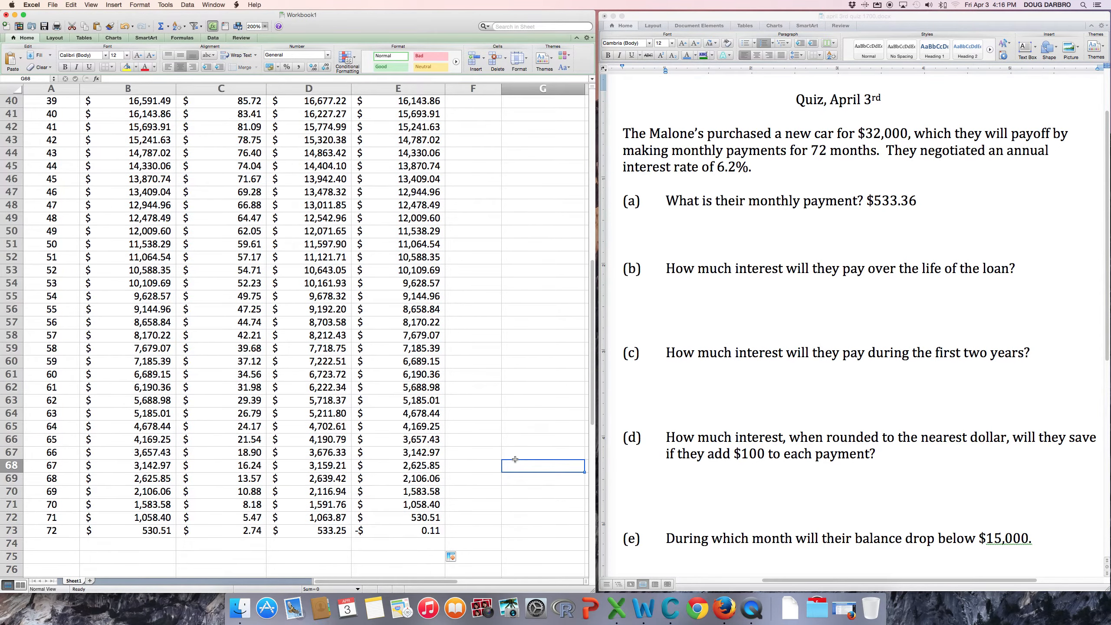
{"action": "scroll", "coordinate": [515, 459], "scroll_direction": "up", "scroll_amount": 13}
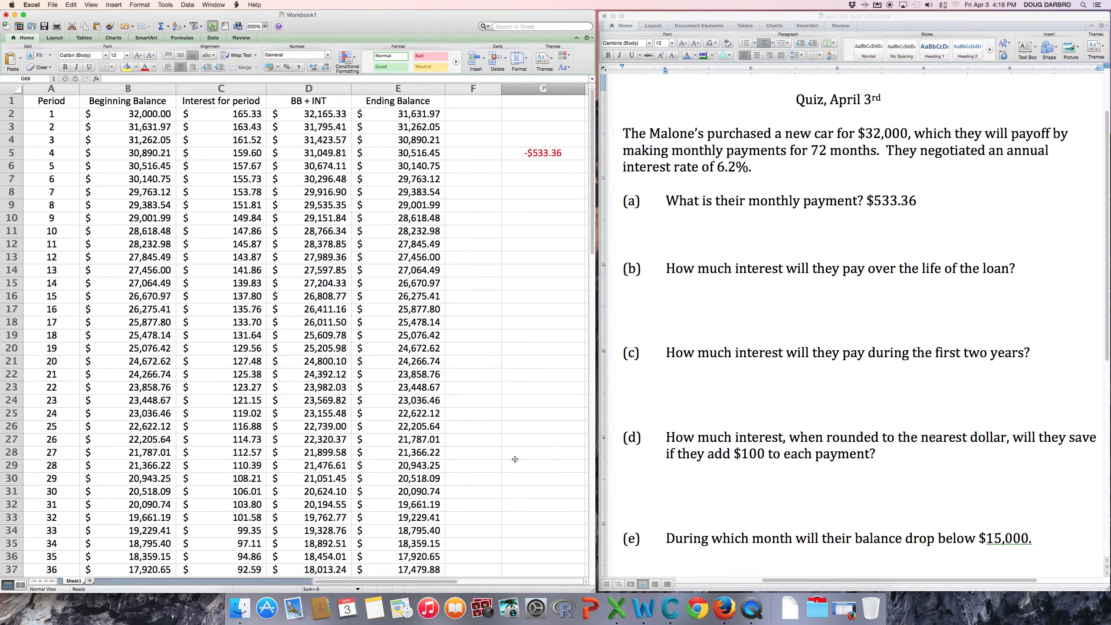
{"action": "scroll", "coordinate": [515, 460], "scroll_direction": "down", "scroll_amount": 15}
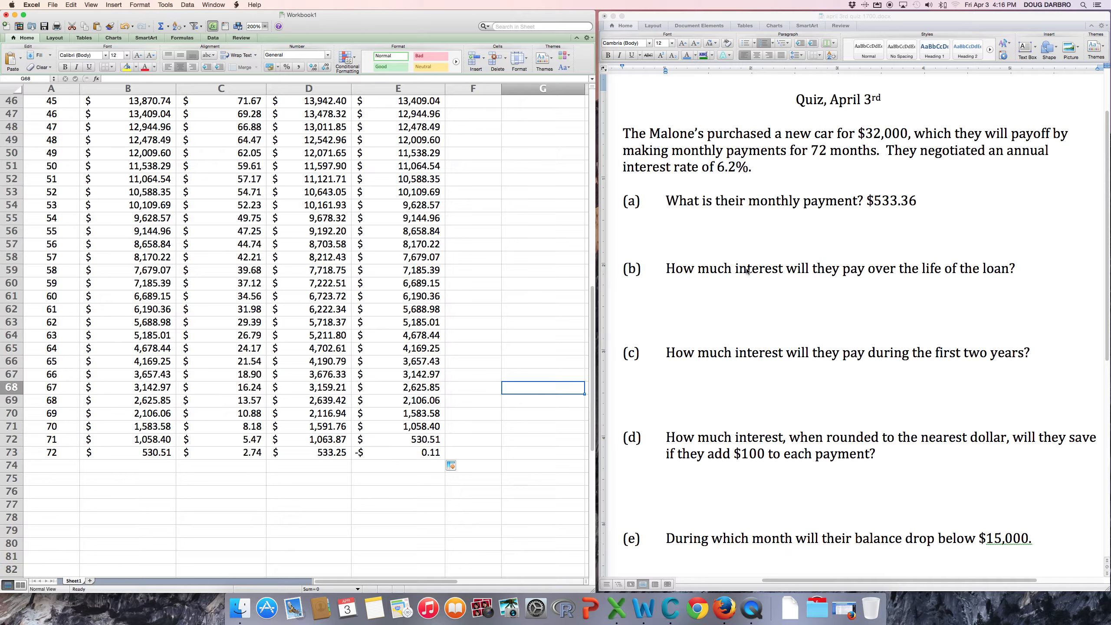
{"action": "scroll", "coordinate": [295, 350], "scroll_direction": "up", "scroll_amount": 15}
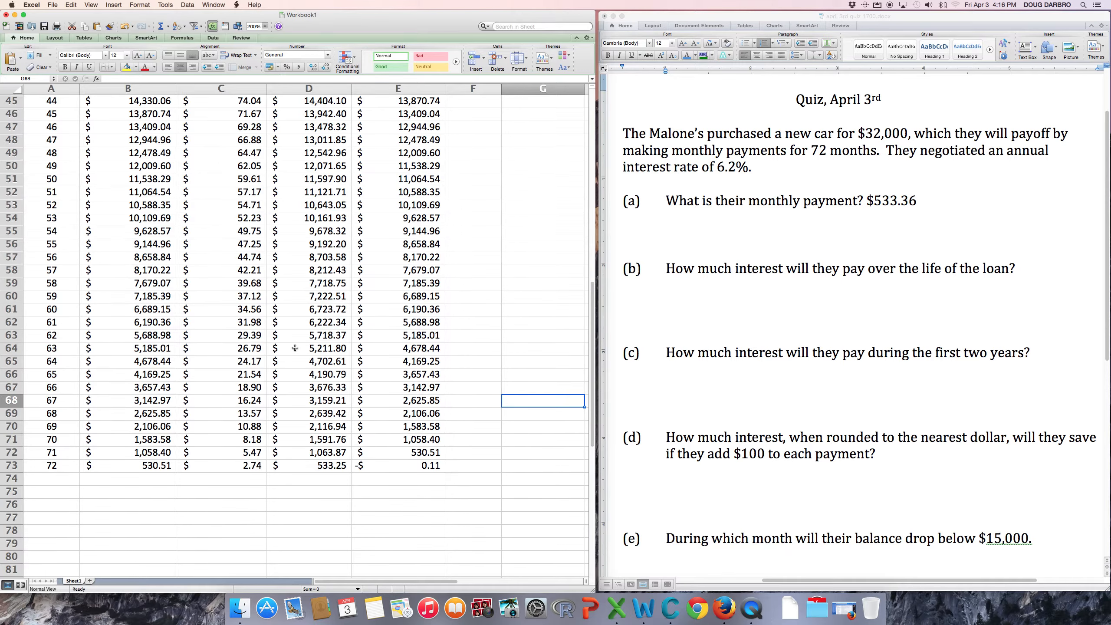
Total the interest column in C75 with =SUM(C2:C73), giving $6,401.81.
{"action": "left_click", "coordinate": [223, 88]}
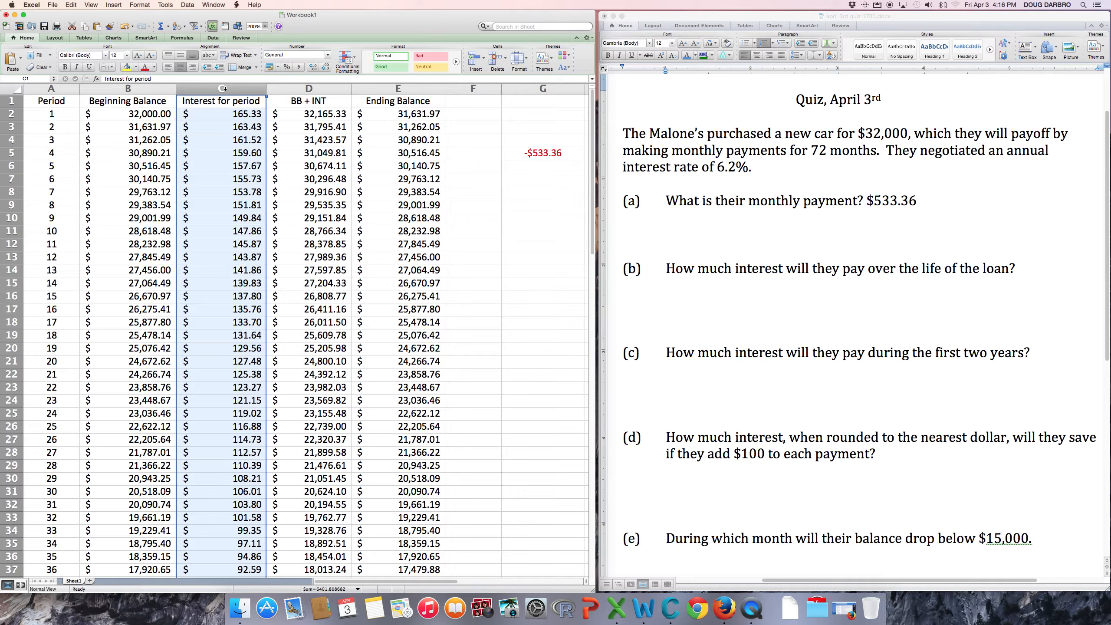
{"action": "scroll", "coordinate": [223, 89], "scroll_direction": "down", "scroll_amount": 15}
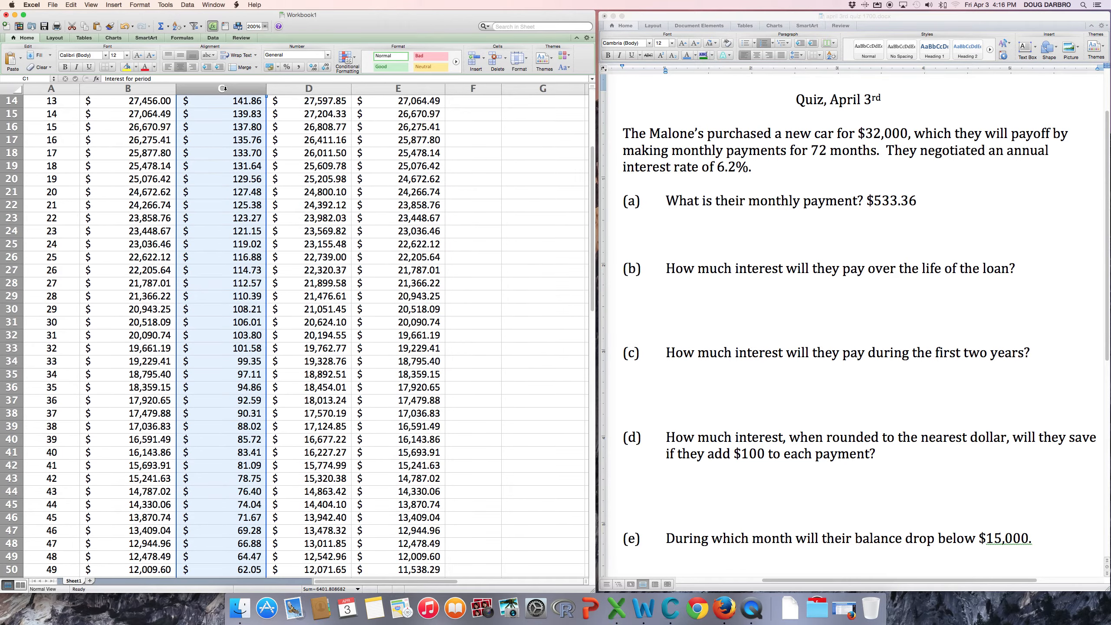
{"action": "scroll", "coordinate": [223, 89], "scroll_direction": "down", "scroll_amount": 13}
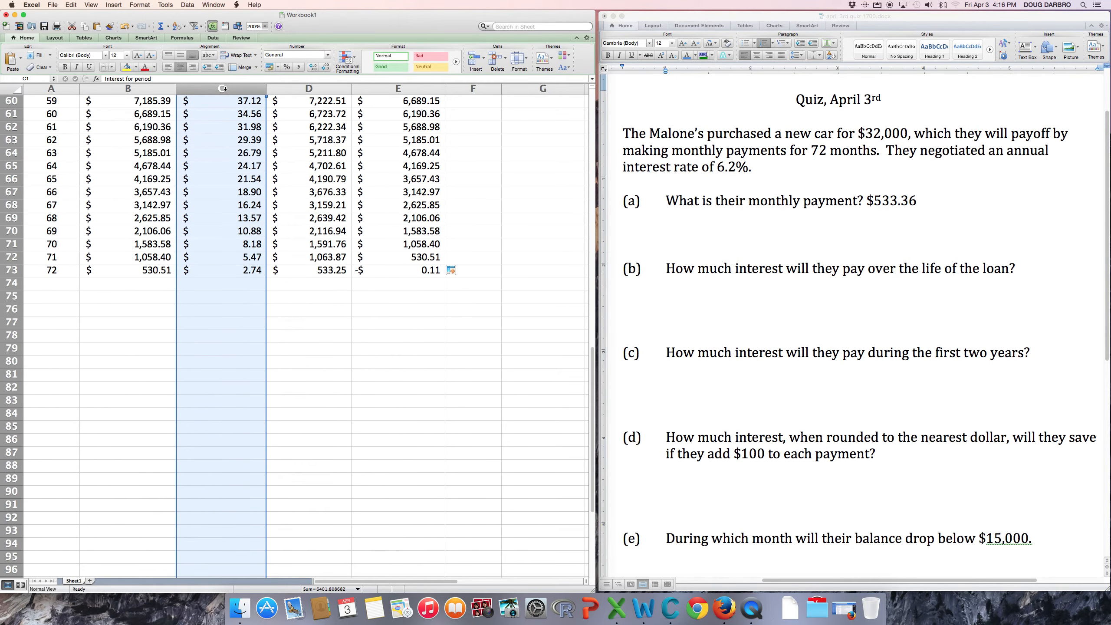
{"action": "scroll", "coordinate": [223, 88], "scroll_direction": "up", "scroll_amount": 8}
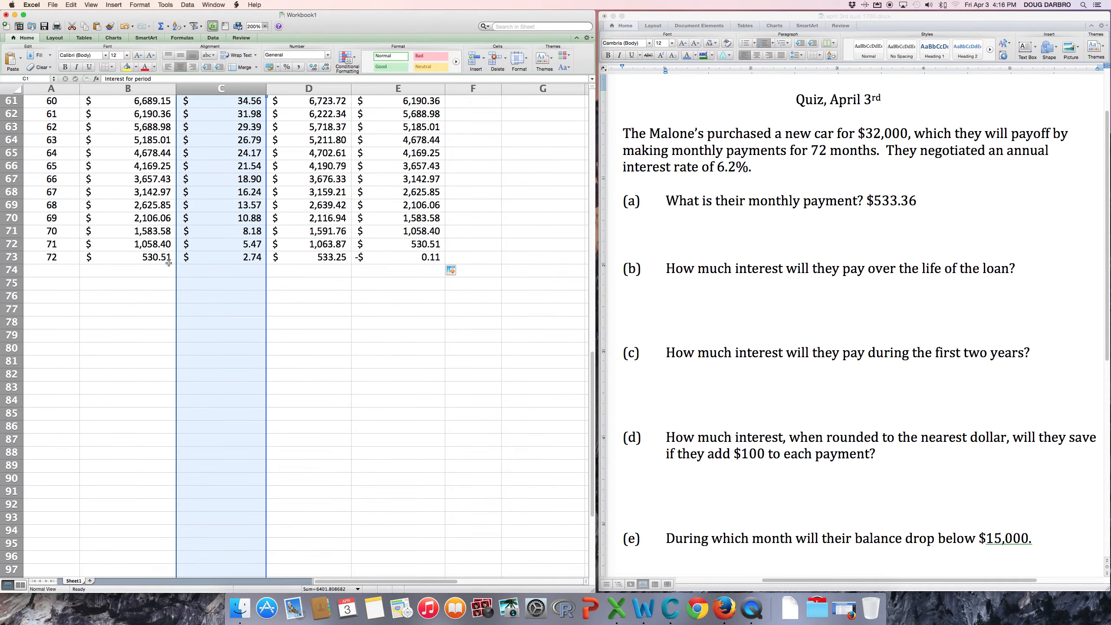
{"action": "left_click", "coordinate": [208, 285]}
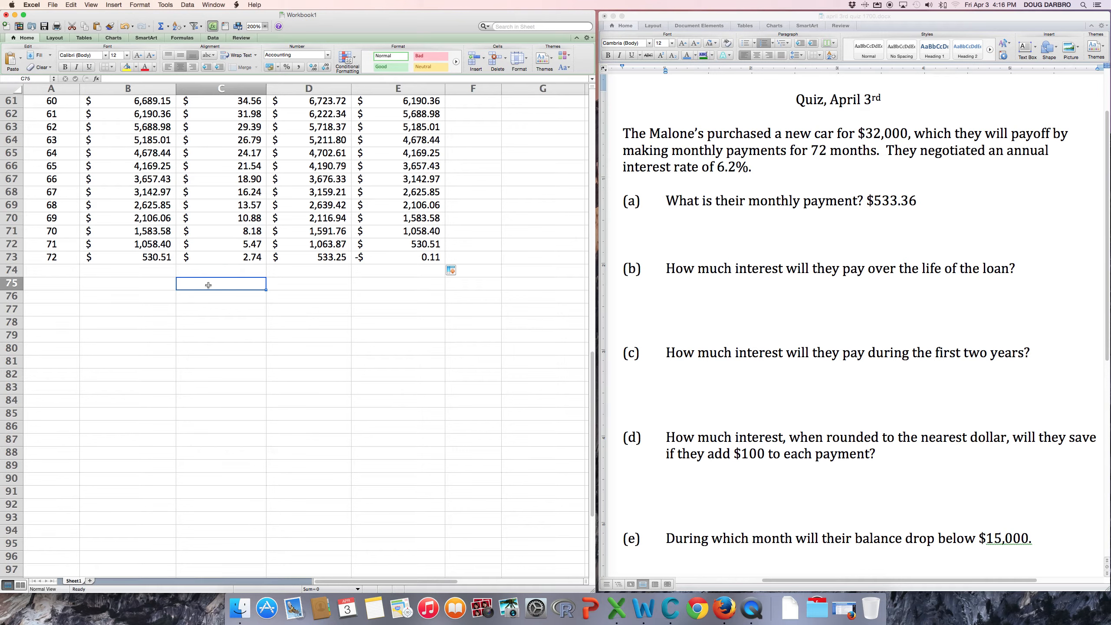
{"action": "type", "text": "="}
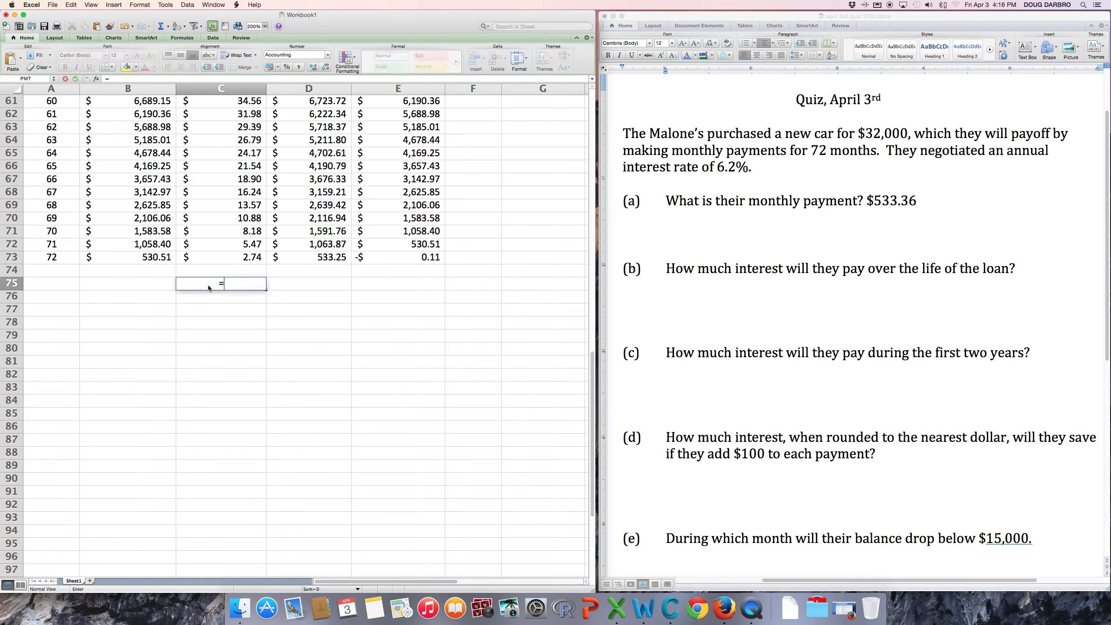
{"action": "type", "text": "sum("}
{"action": "left_click", "coordinate": [231, 257]}
{"action": "left_click_drag", "start_coordinate": [231, 257], "coordinate": [253, 34]}
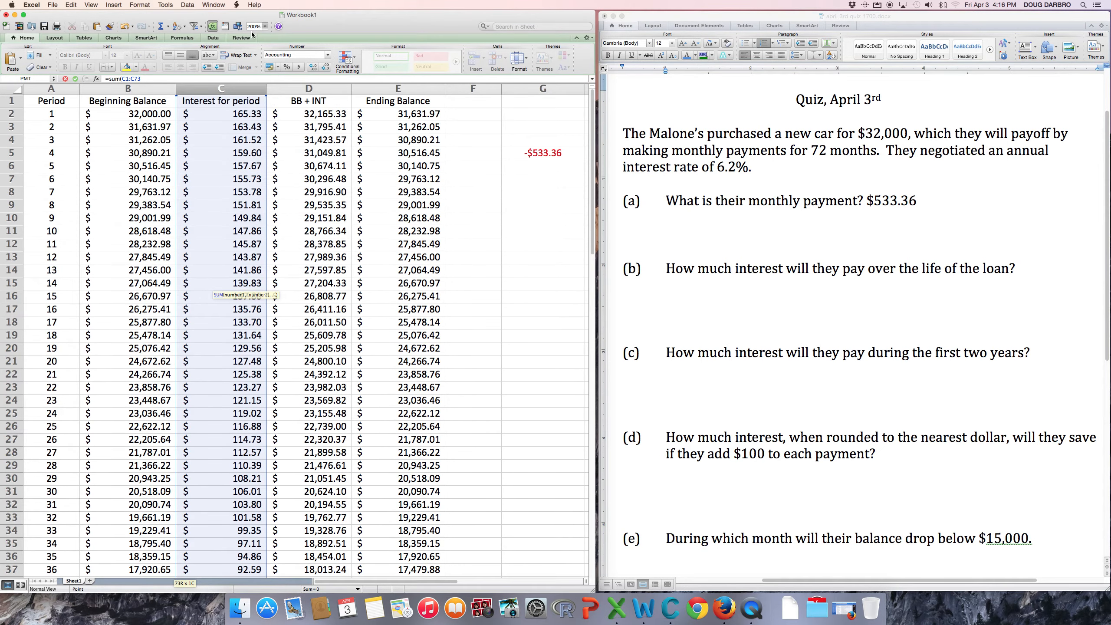
{"action": "left_click_drag", "start_coordinate": [245, 102], "coordinate": [245, 117]}
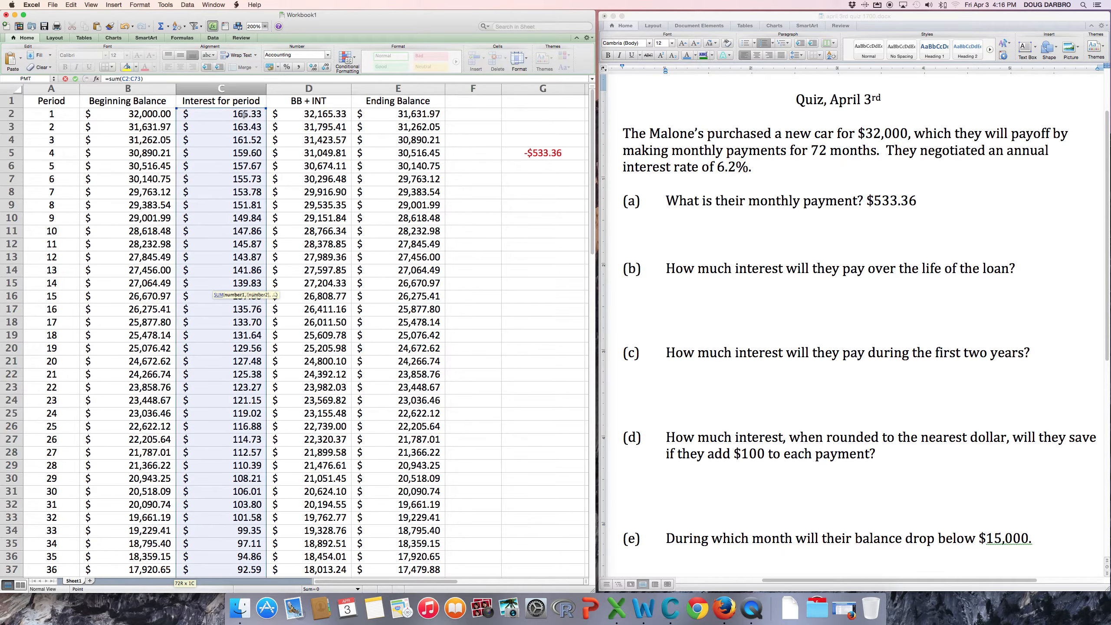
{"action": "type", "text": ")"}
{"action": "key", "text": "Return"}
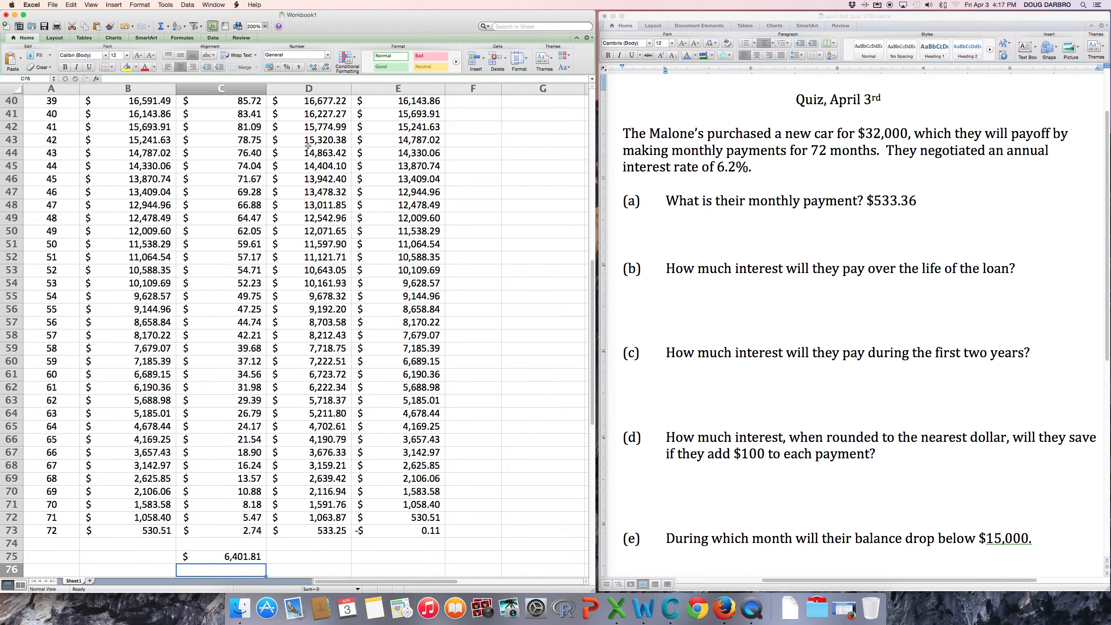
{"action": "scroll", "coordinate": [366, 260], "scroll_direction": "down", "scroll_amount": 3}
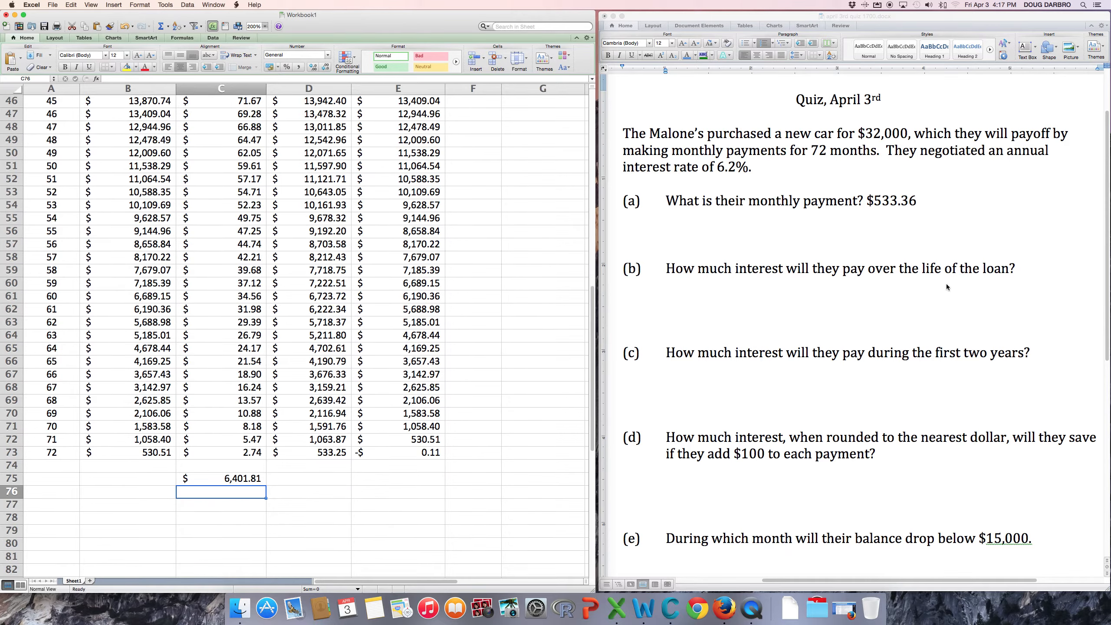
{"action": "left_click", "coordinate": [1034, 267]}
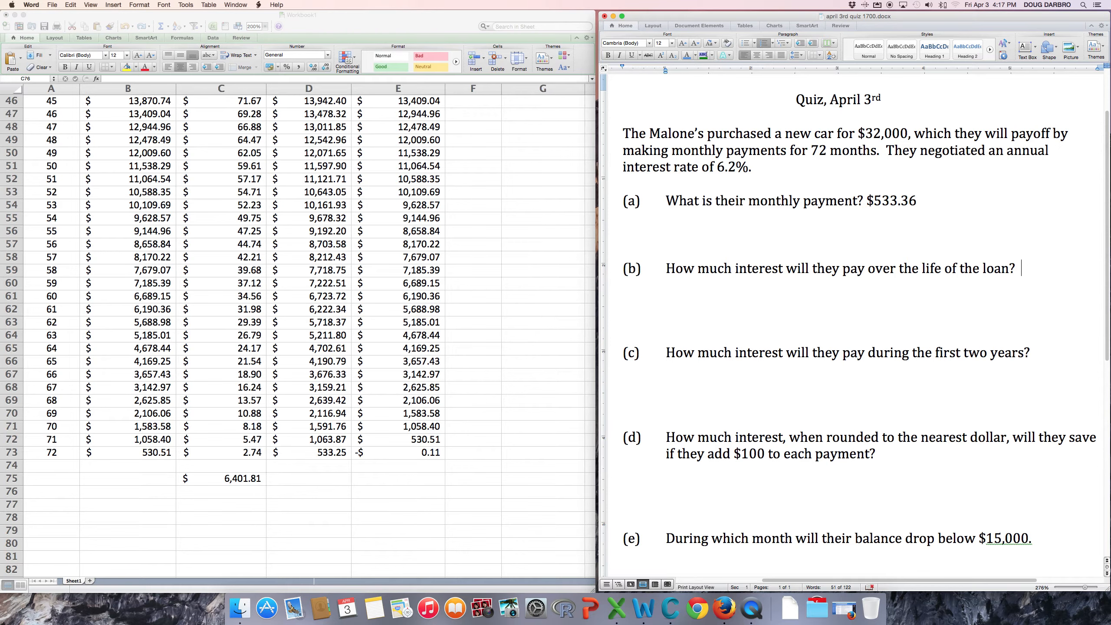
Type $6401.81 after 'loan?' as the answer to question (b).
{"action": "type", "text": "$6401.81"}
Enter a SUM of the first two years' interest in C76, which returns a #VALUE! error.
{"action": "left_click", "coordinate": [211, 493]}
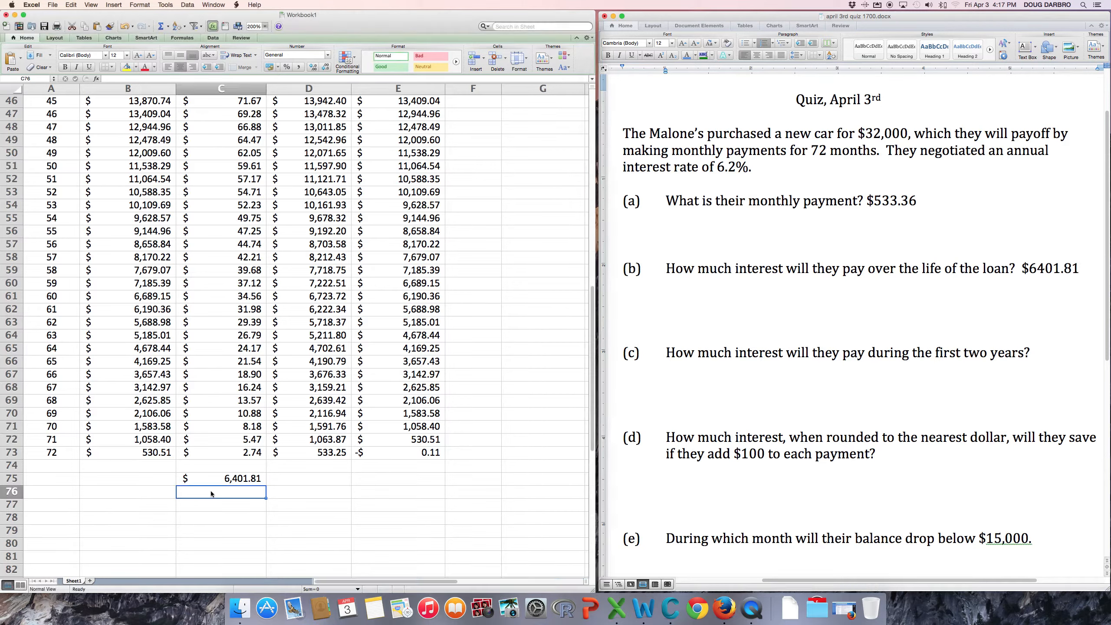
{"action": "type", "text": "="}
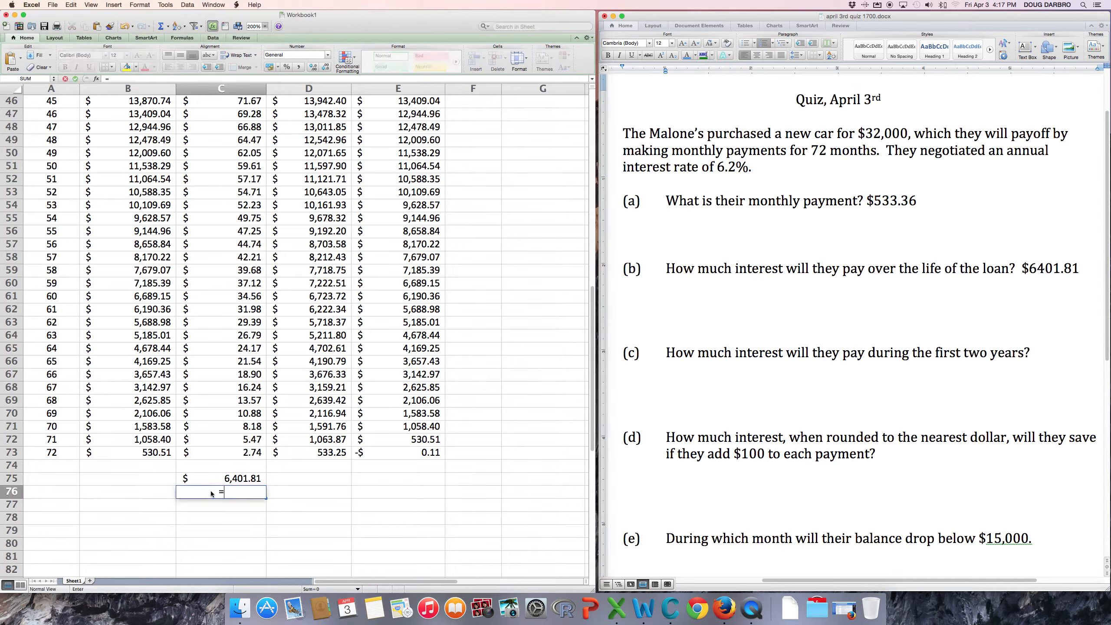
{"action": "type", "text": "sum("}
{"action": "left_click", "coordinate": [483, 336]}
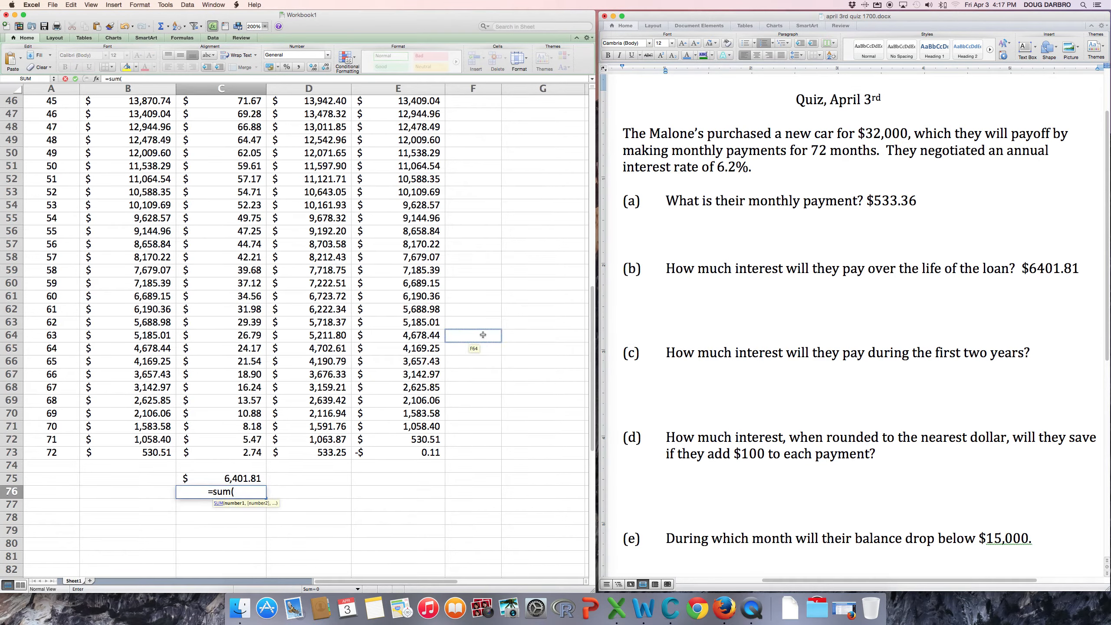
{"action": "scroll", "coordinate": [483, 336], "scroll_direction": "up", "scroll_amount": 15}
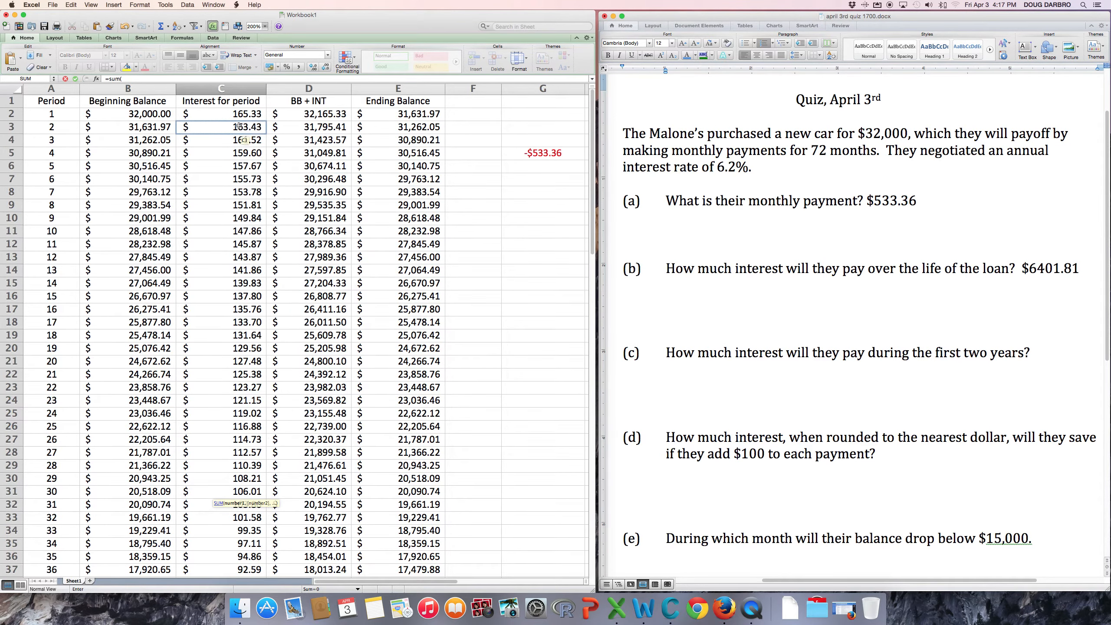
{"action": "left_click_drag", "start_coordinate": [235, 114], "coordinate": [241, 401]}
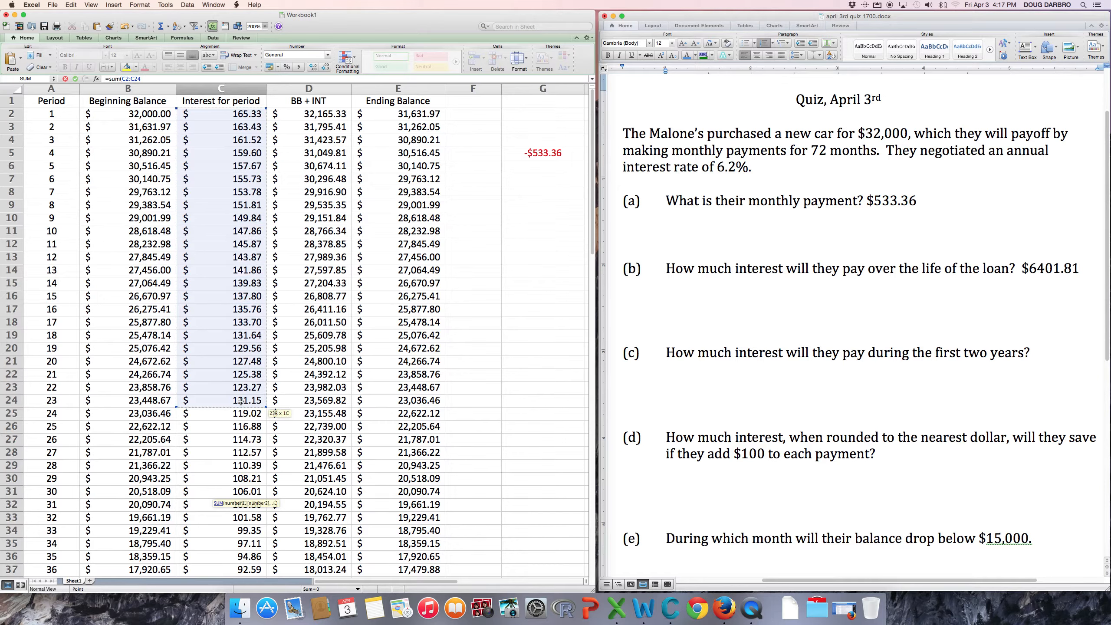
{"action": "type", "text": "+"}
{"action": "left_click", "coordinate": [265, 409]}
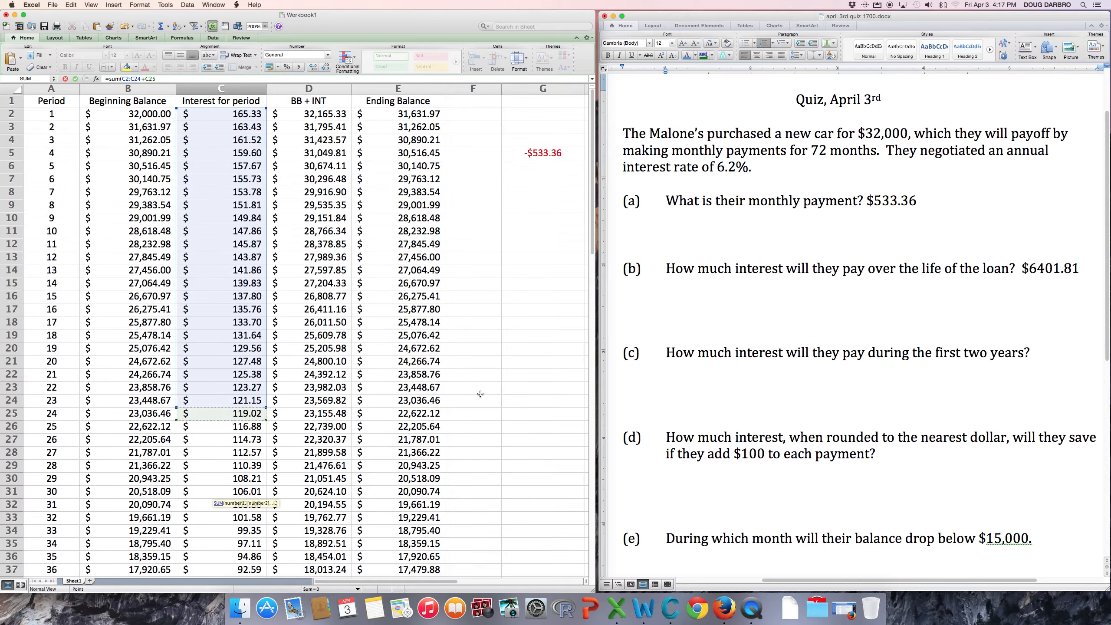
{"action": "scroll", "coordinate": [478, 394], "scroll_direction": "down", "scroll_amount": 15}
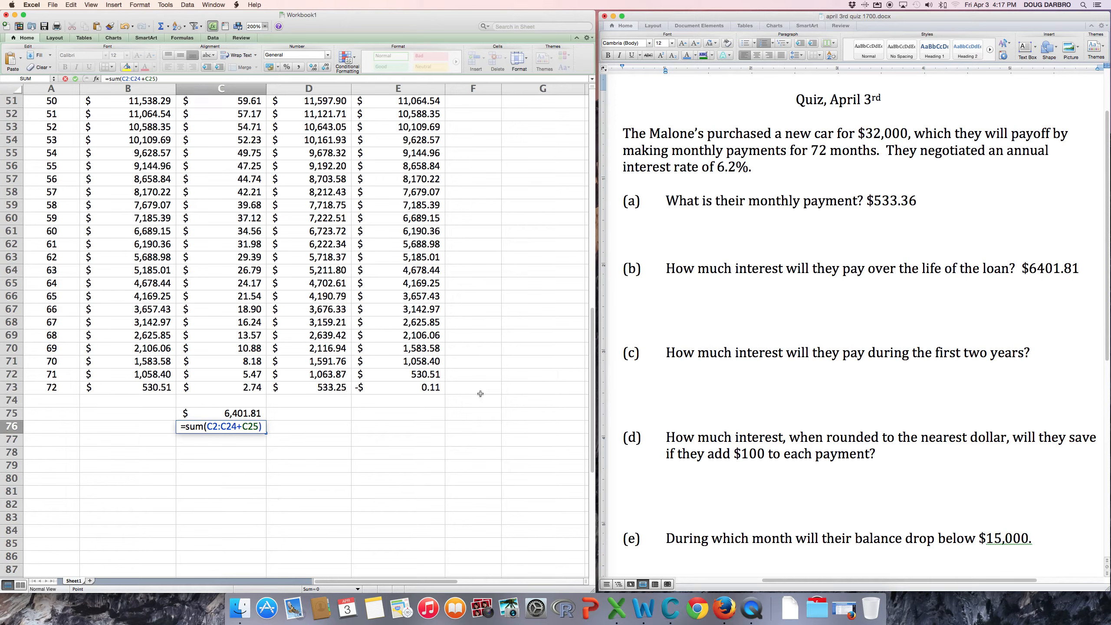
{"action": "key", "text": "Return"}
Redo C76 as =SUM(C2:C25), showing $3,422.76 of interest.
{"action": "left_click", "coordinate": [224, 426]}
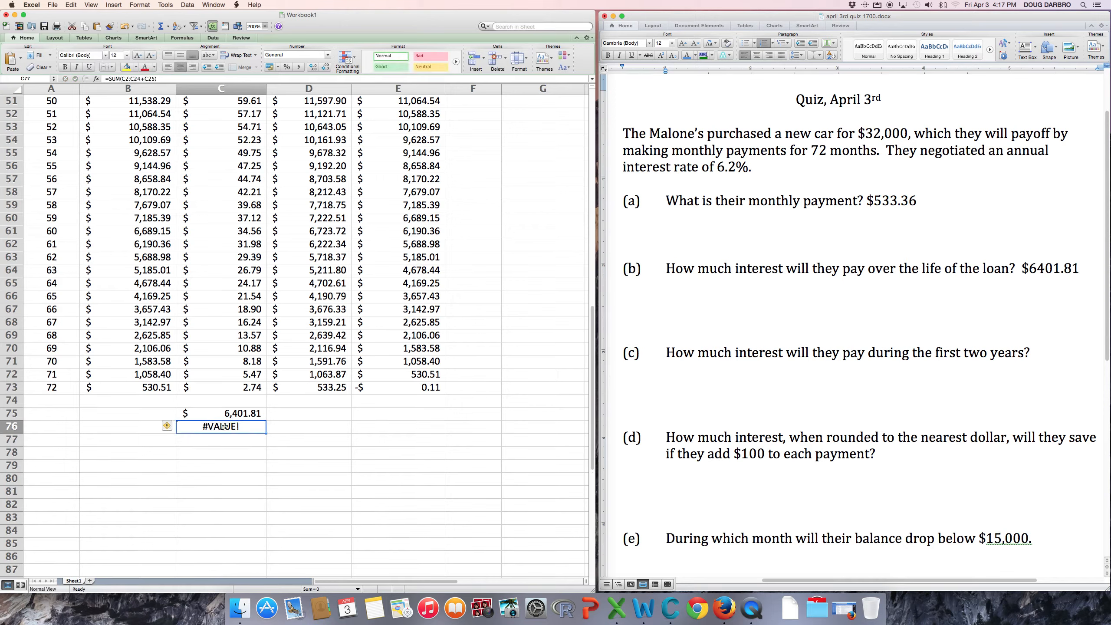
{"action": "key", "text": "BackSpace"}
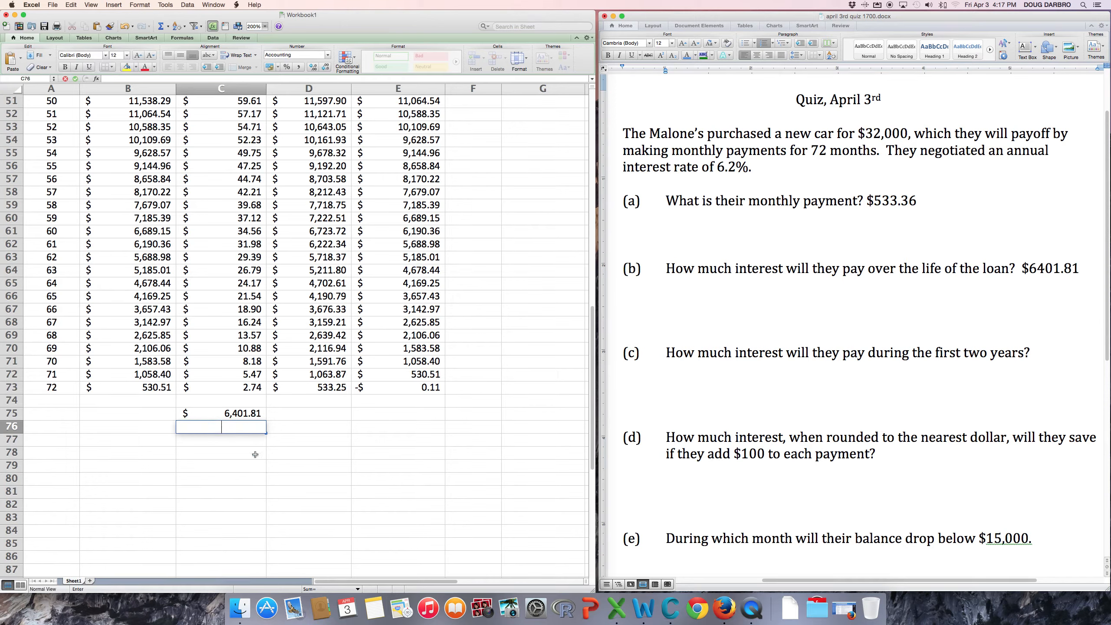
{"action": "type", "text": "=sum("}
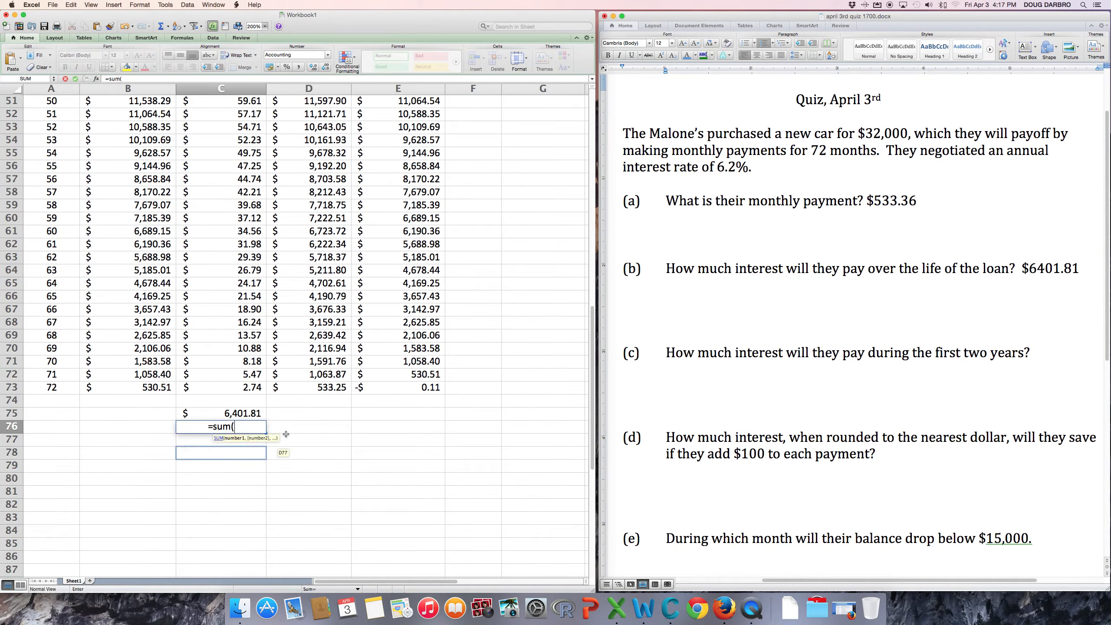
{"action": "left_click", "coordinate": [394, 377]}
{"action": "scroll", "coordinate": [394, 377], "scroll_direction": "up", "scroll_amount": 15}
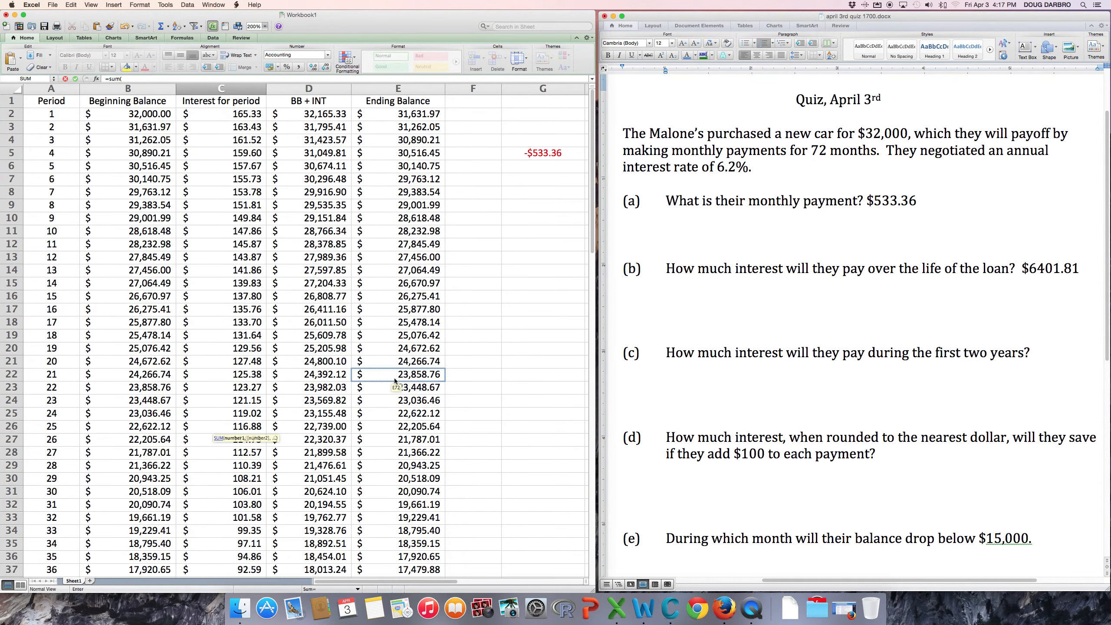
{"action": "left_click", "coordinate": [234, 114]}
{"action": "left_click_drag", "start_coordinate": [234, 118], "coordinate": [239, 416]}
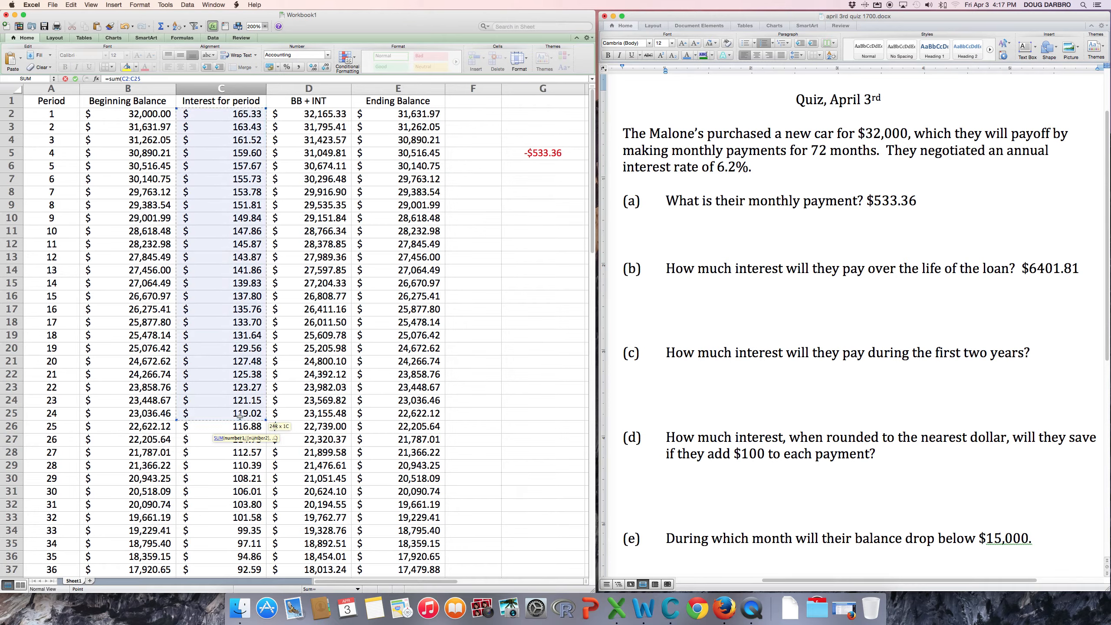
{"action": "key", "text": "Return"}
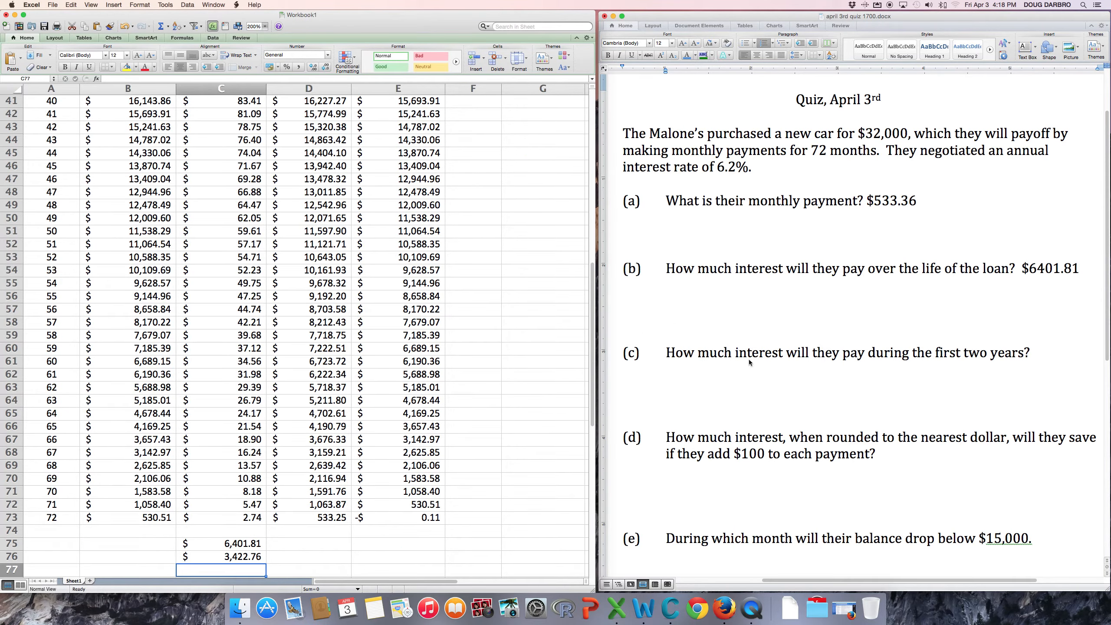
Answer question (c) with $3422.76, then bring the Excel amortization table back.
{"action": "left_click", "coordinate": [1047, 349]}
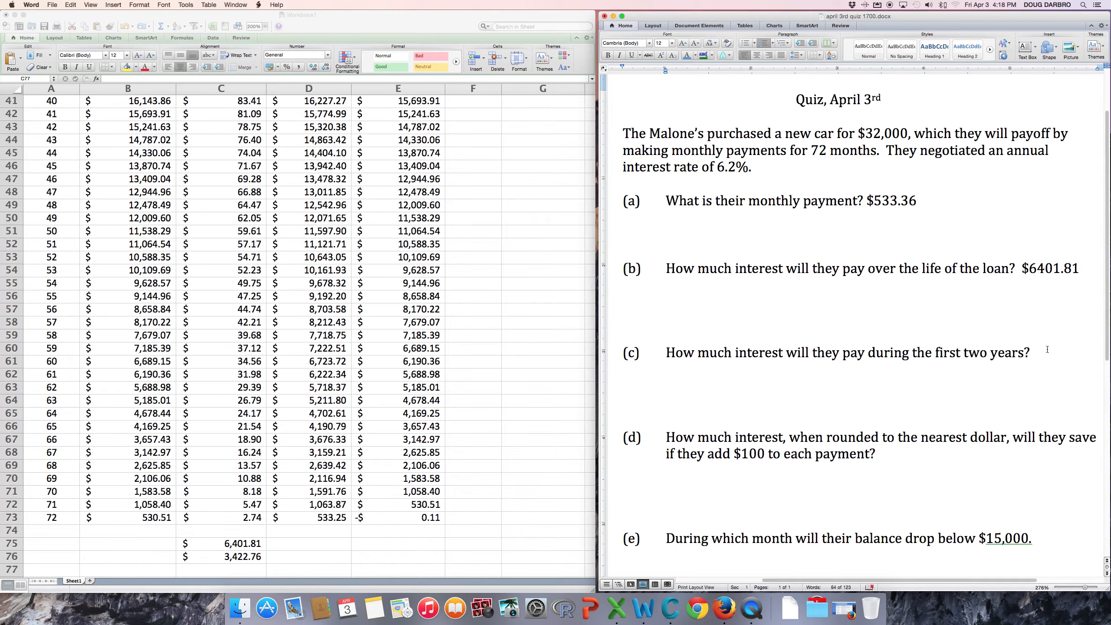
{"action": "type", "text": "$3422.76"}
{"action": "scroll", "coordinate": [961, 489], "scroll_direction": "down", "scroll_amount": 2}
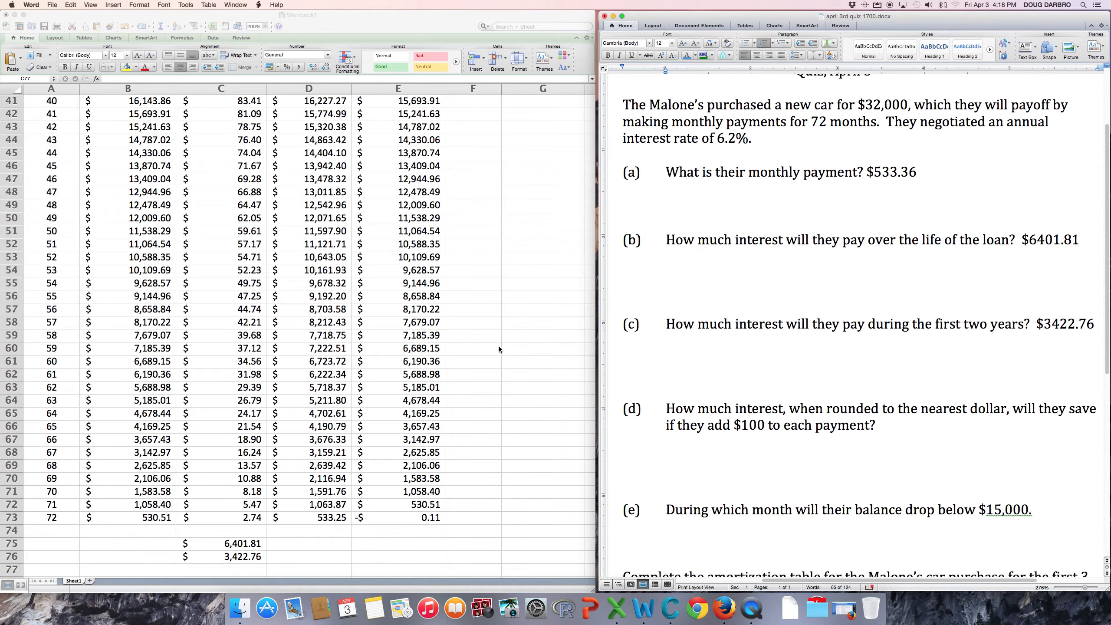
{"action": "scroll", "coordinate": [502, 352], "scroll_direction": "up", "scroll_amount": 15}
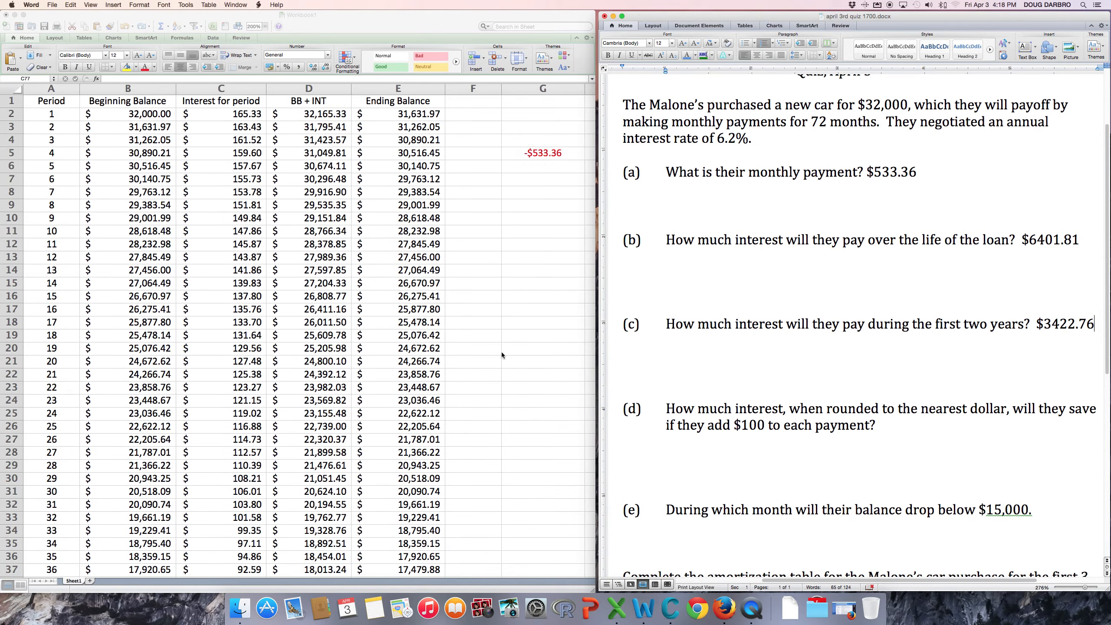
{"action": "left_click", "coordinate": [410, 114]}
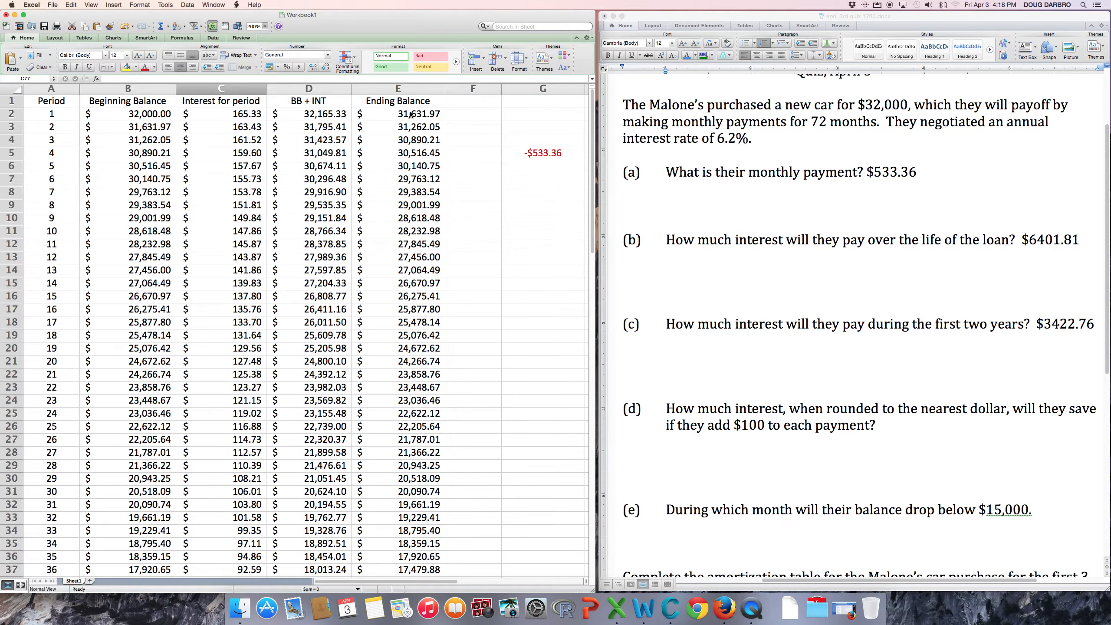
{"action": "left_click", "coordinate": [410, 114]}
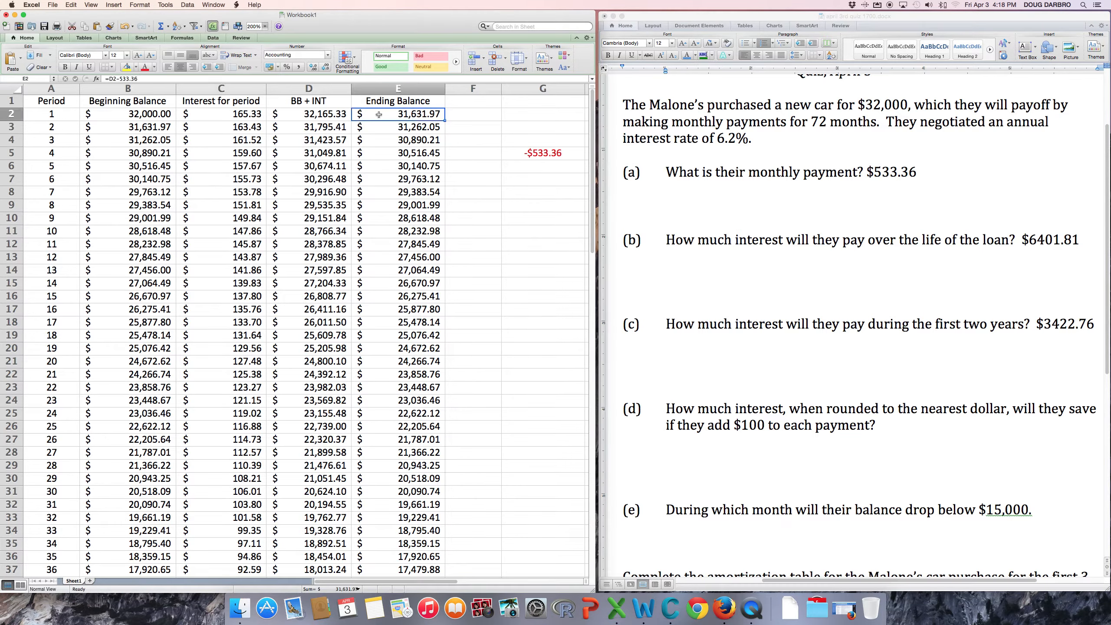
Change E2 to =D2-533.36-100 and fill the formulas down through period 72.
{"action": "left_click", "coordinate": [149, 77]}
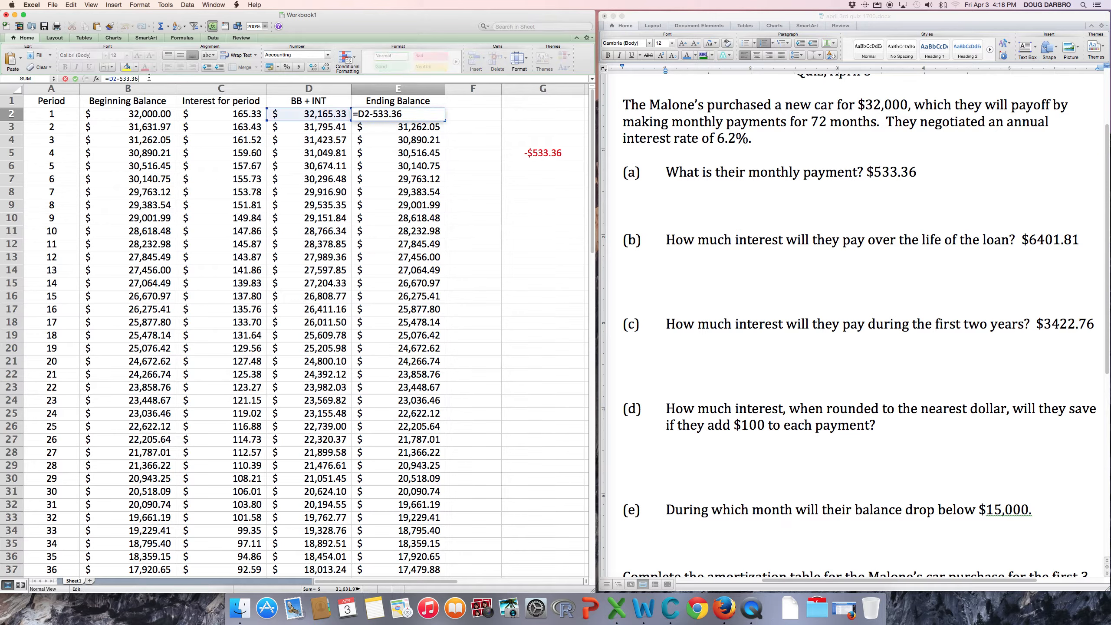
{"action": "type", "text": "-100"}
{"action": "key", "text": "Return"}
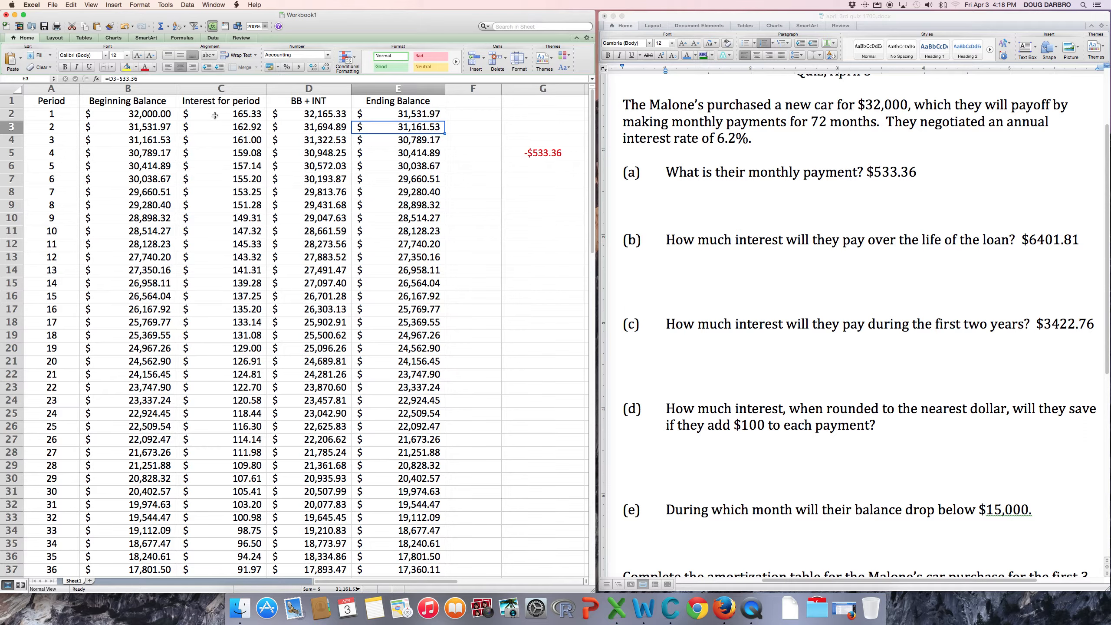
{"action": "left_click_drag", "start_coordinate": [215, 115], "coordinate": [445, 135]}
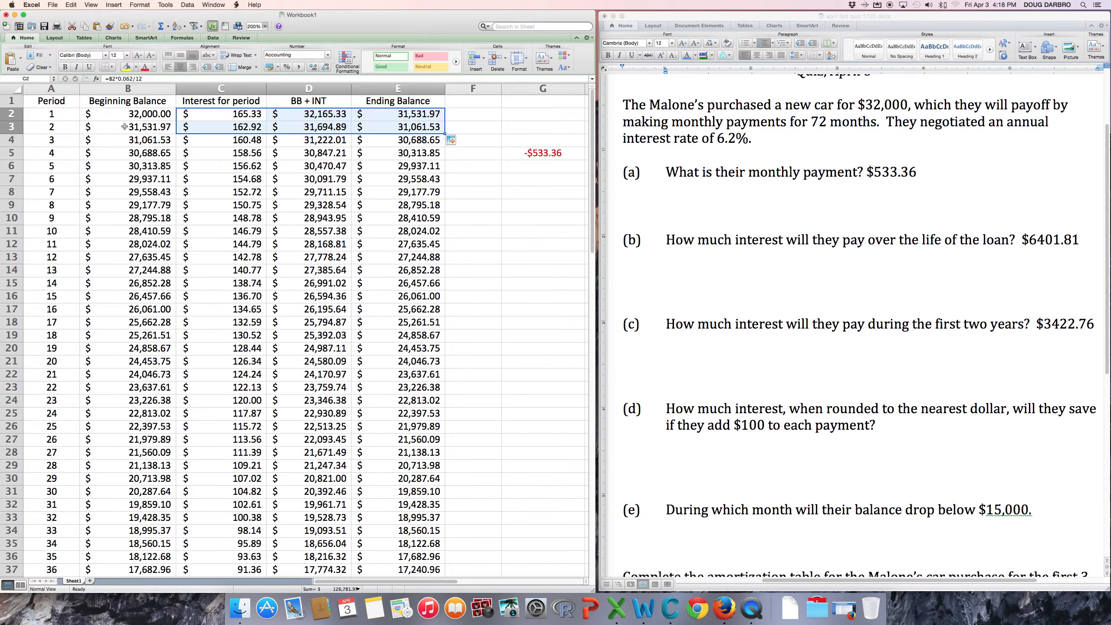
{"action": "left_click_drag", "start_coordinate": [124, 126], "coordinate": [402, 135]}
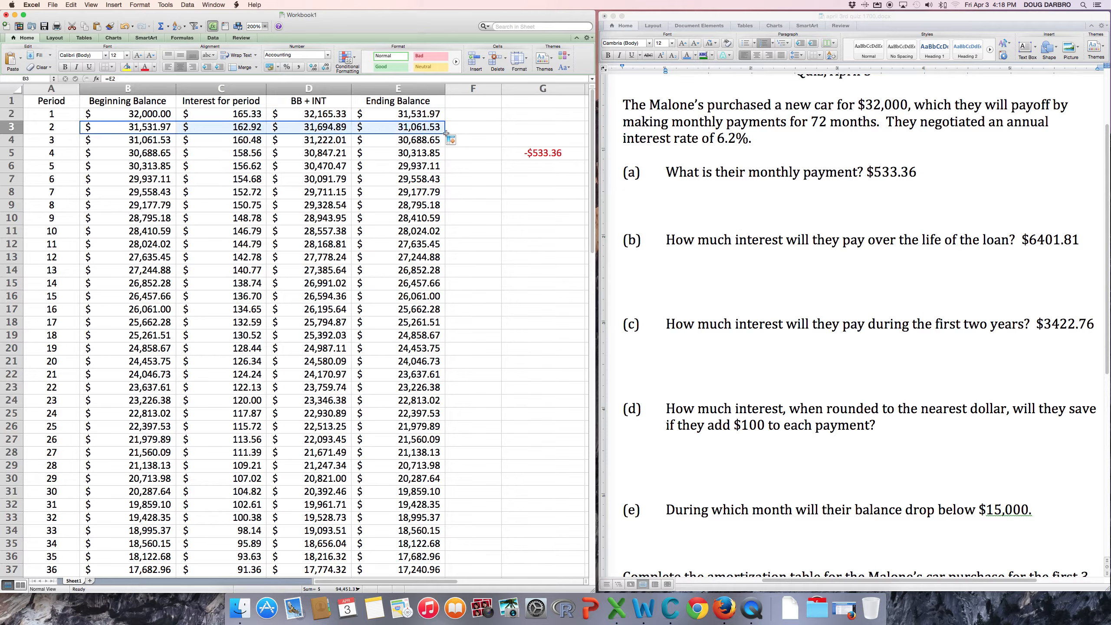
{"action": "left_click_drag", "start_coordinate": [446, 133], "coordinate": [431, 560]}
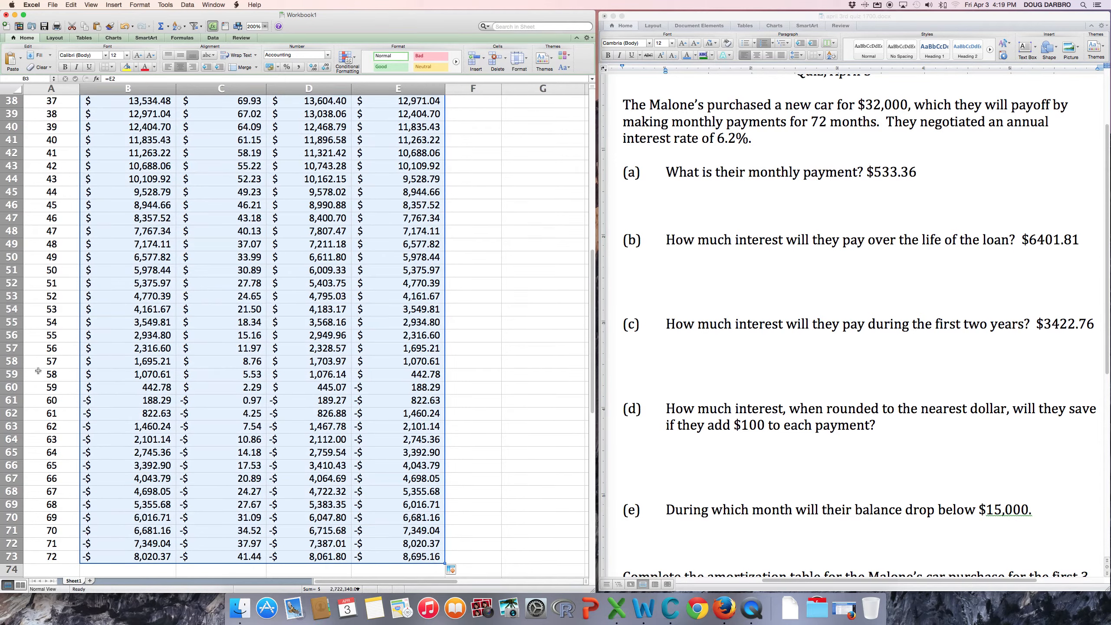
Inspect the ending balances of periods 58 and 59 to see where the balance goes negative.
{"action": "left_click", "coordinate": [8, 387]}
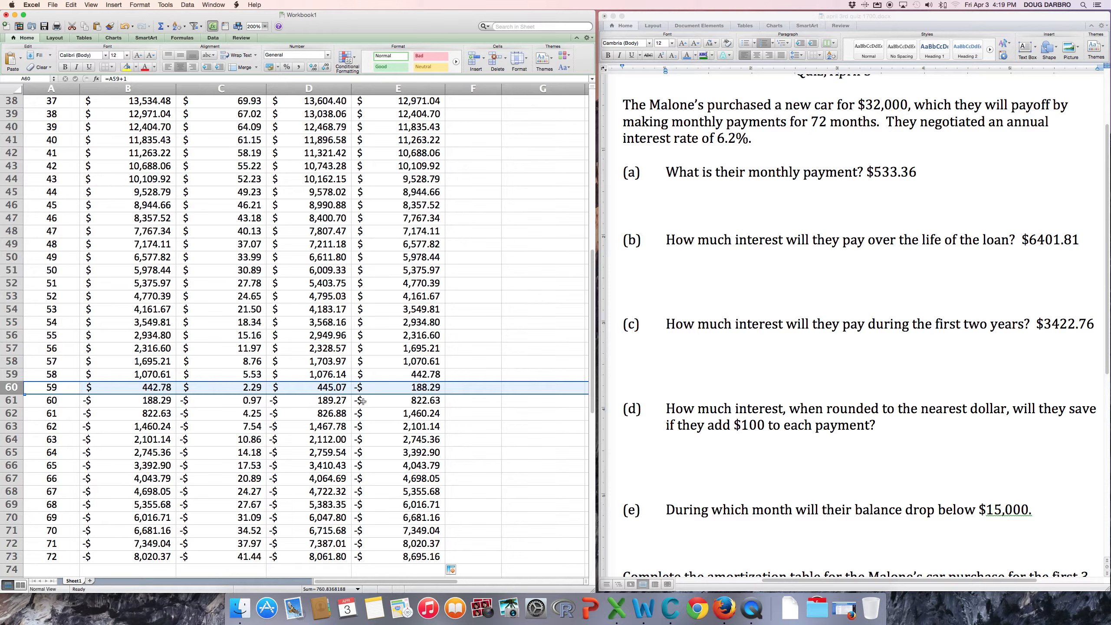
{"action": "left_click", "coordinate": [415, 373]}
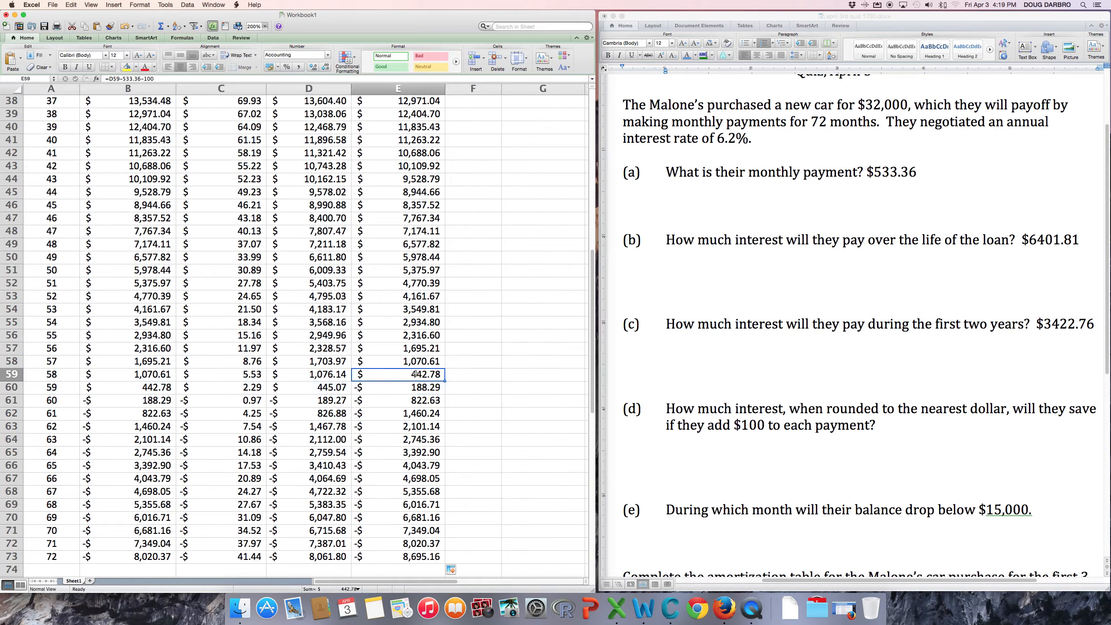
{"action": "left_click", "coordinate": [415, 388]}
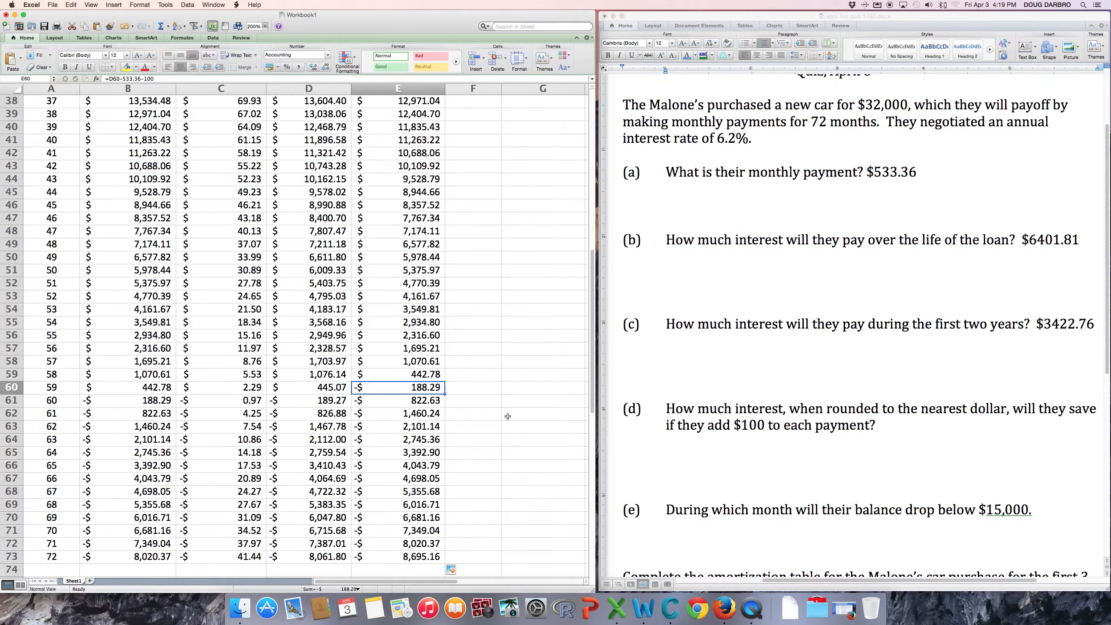
{"action": "scroll", "coordinate": [507, 416], "scroll_direction": "right", "scroll_amount": 3}
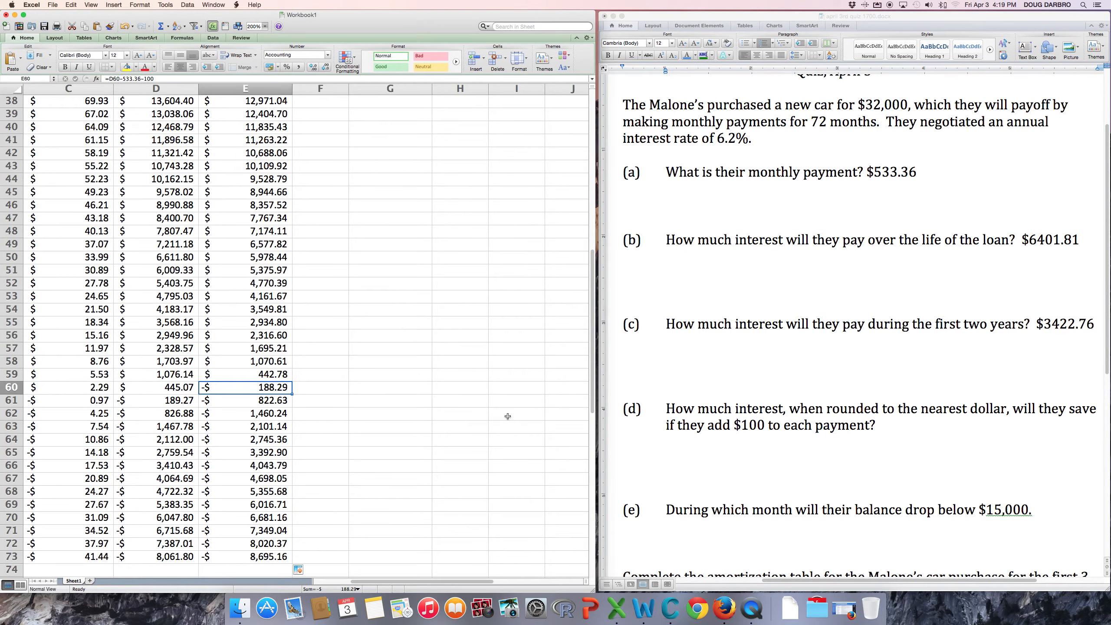
{"action": "left_click", "coordinate": [377, 387]}
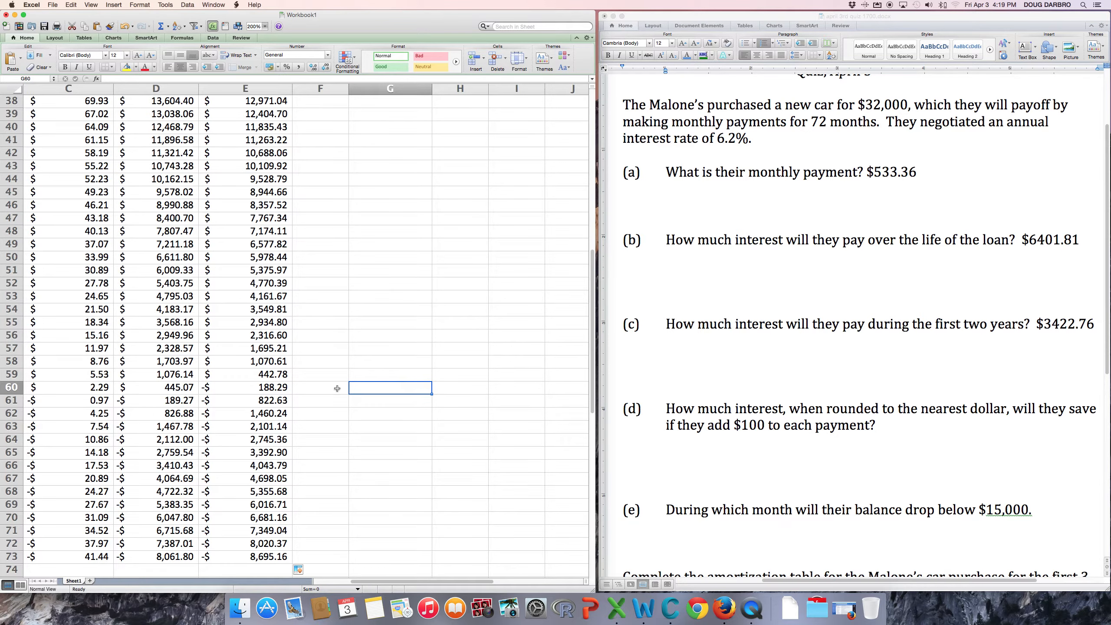
{"action": "scroll", "coordinate": [59, 388], "scroll_direction": "left", "scroll_amount": 2}
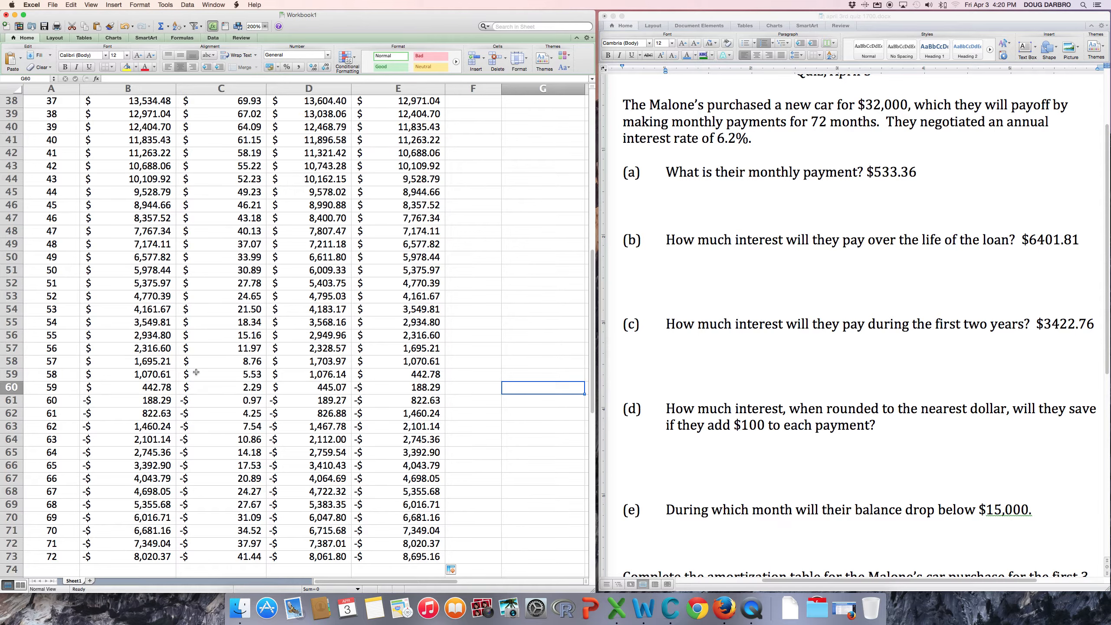
{"action": "left_click", "coordinate": [12, 374]}
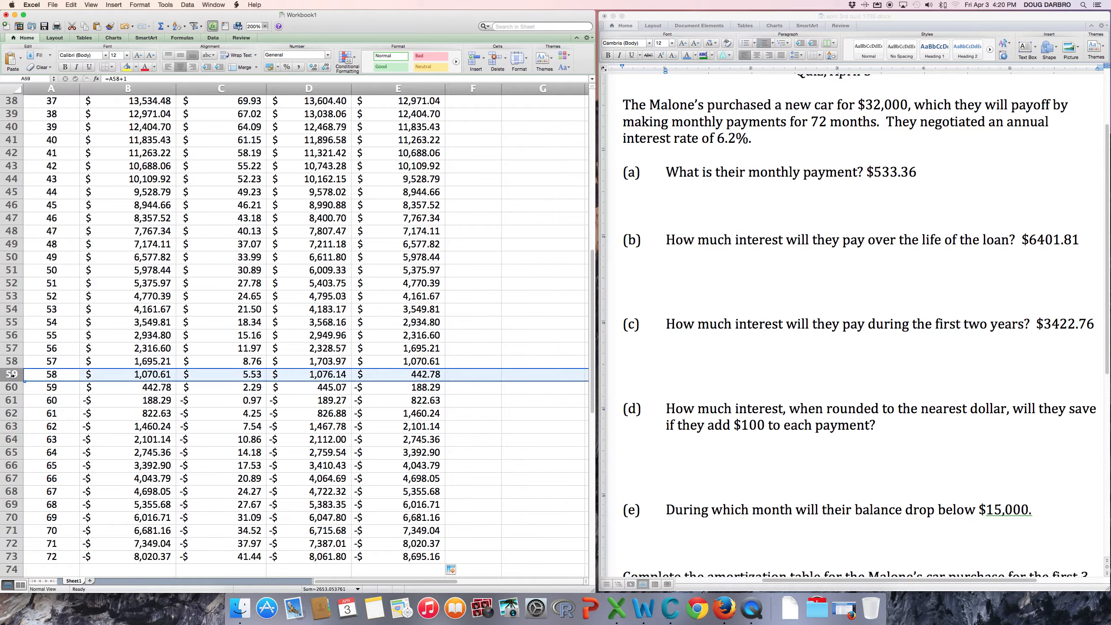
Enter =58*633.36 in G59, giving 36734.88, and review rows 59 and 60.
{"action": "left_click", "coordinate": [520, 375]}
{"action": "type", "text": "="}
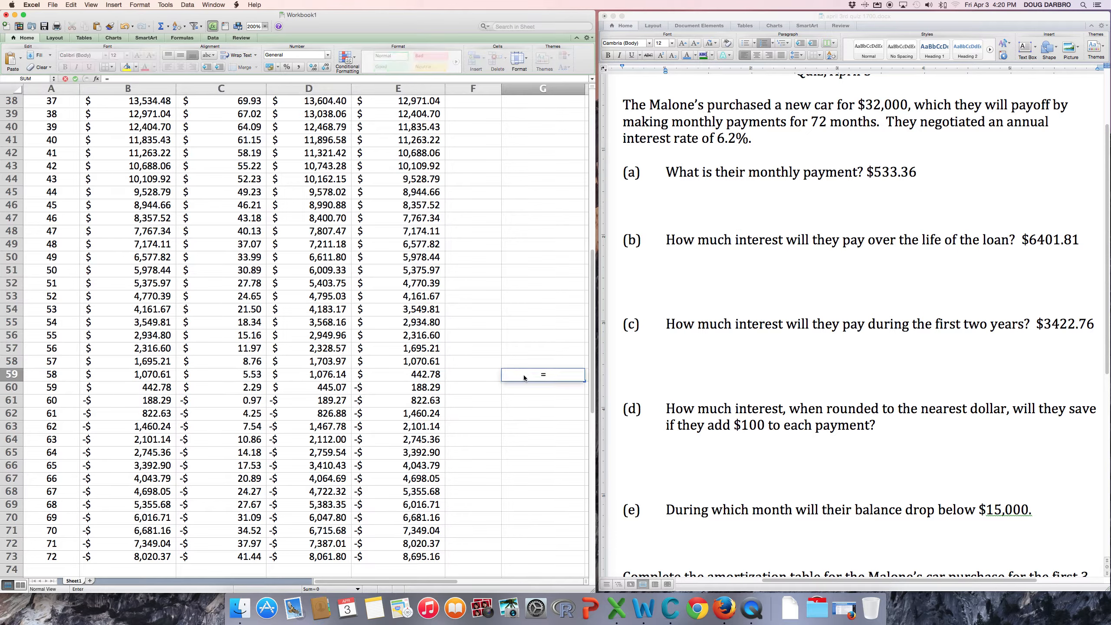
{"action": "type", "text": "58*633.36"}
{"action": "key", "text": "Return"}
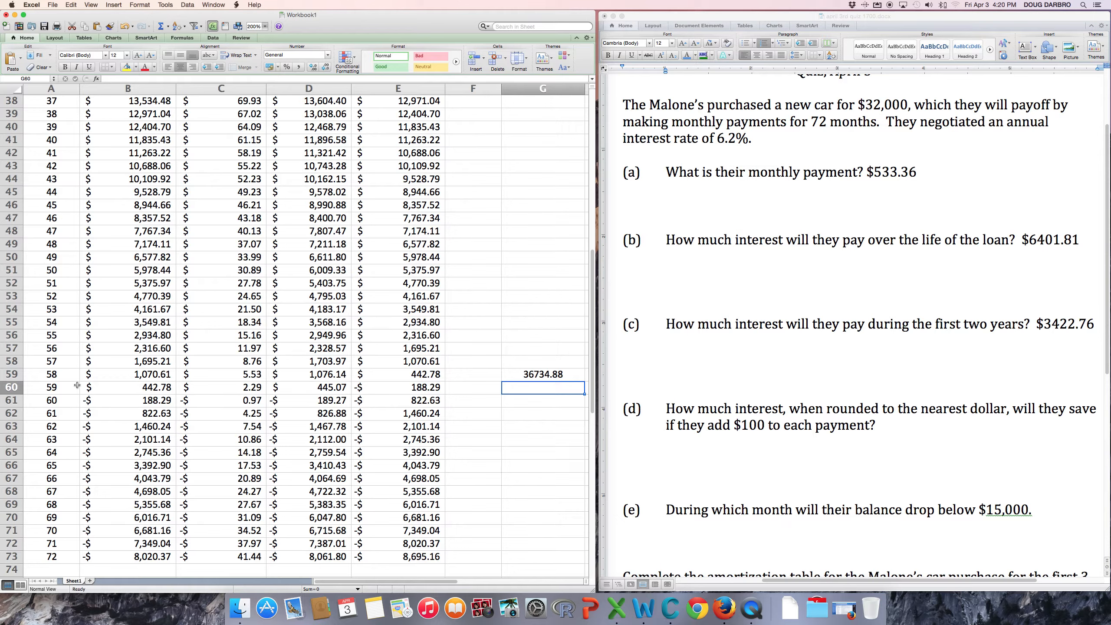
{"action": "left_click", "coordinate": [7, 374]}
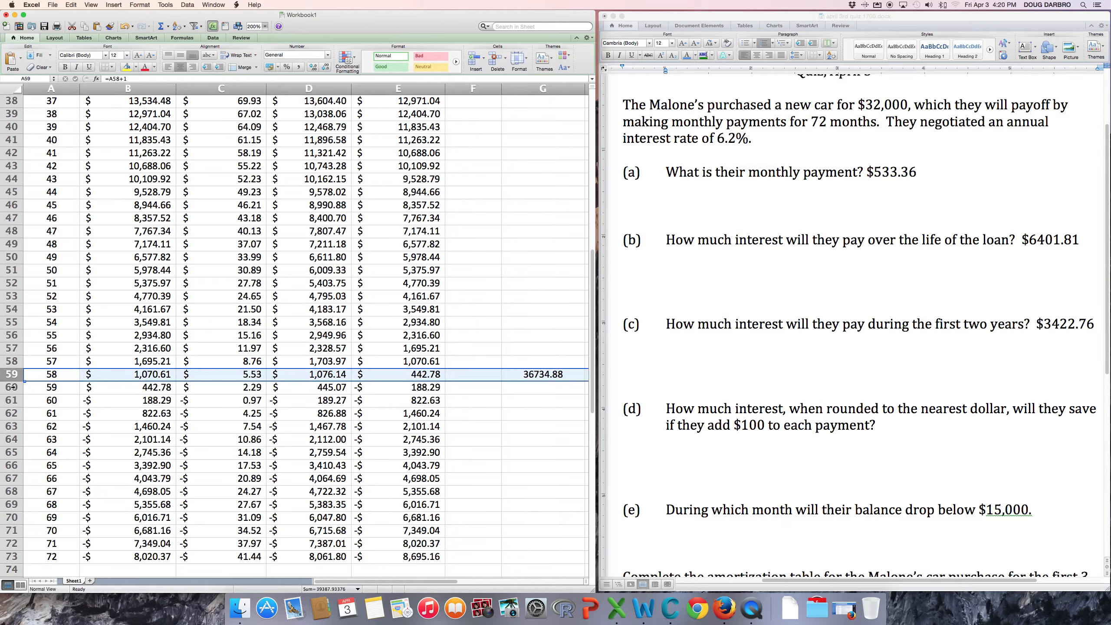
{"action": "left_click", "coordinate": [14, 387]}
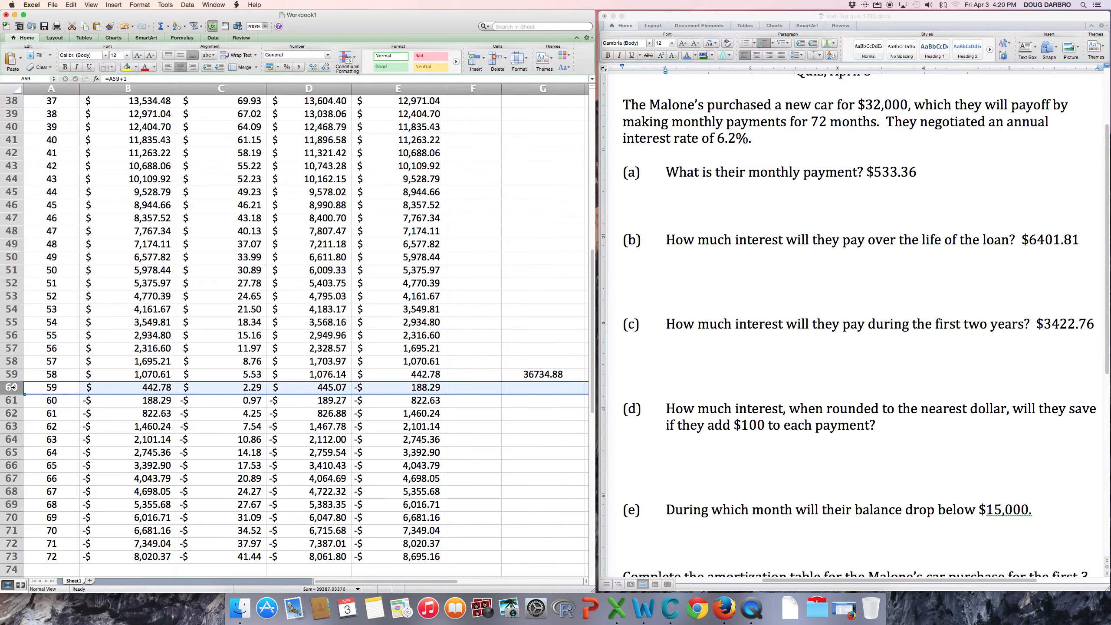
{"action": "left_click", "coordinate": [331, 388]}
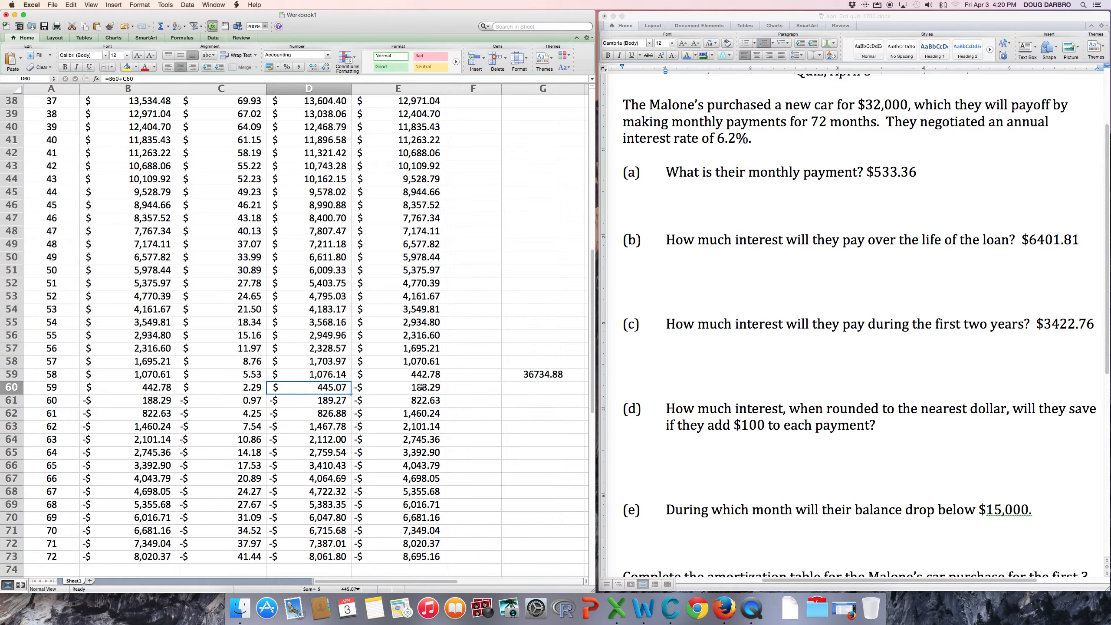
Change E60 to =D60-445.07 so period 59 ends at a 0.00 balance.
{"action": "left_click", "coordinate": [421, 387]}
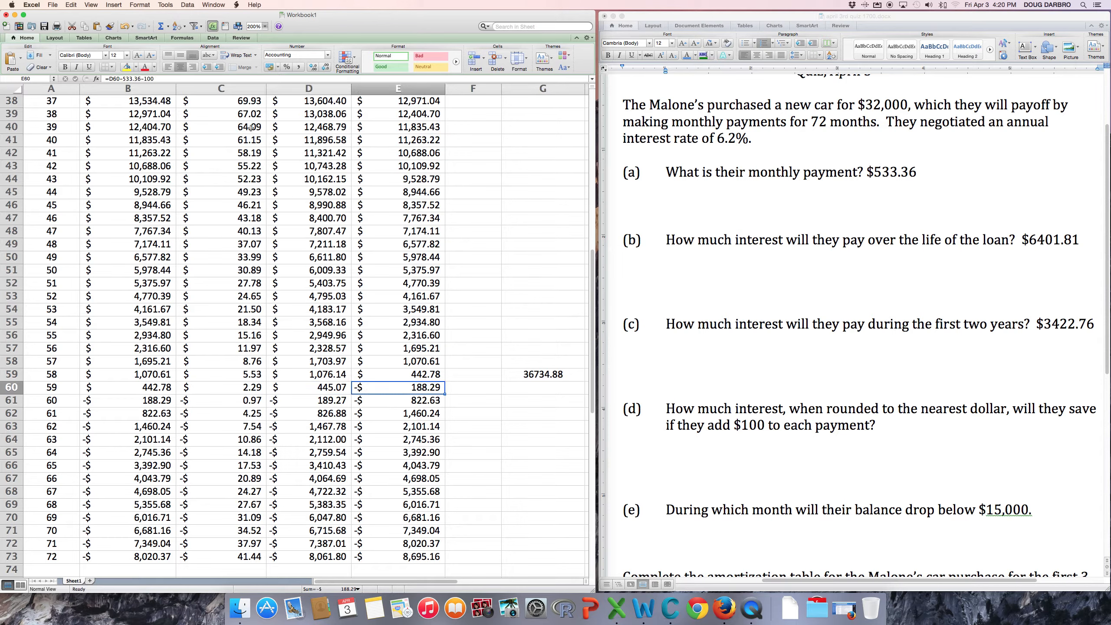
{"action": "left_click", "coordinate": [155, 78]}
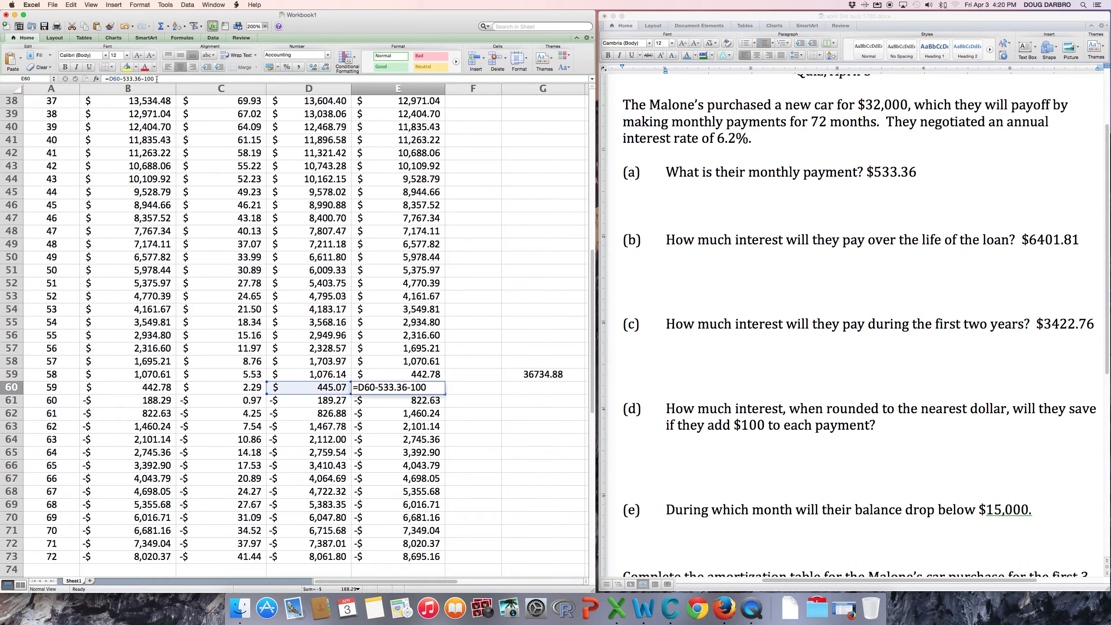
{"action": "left_click", "coordinate": [123, 79]}
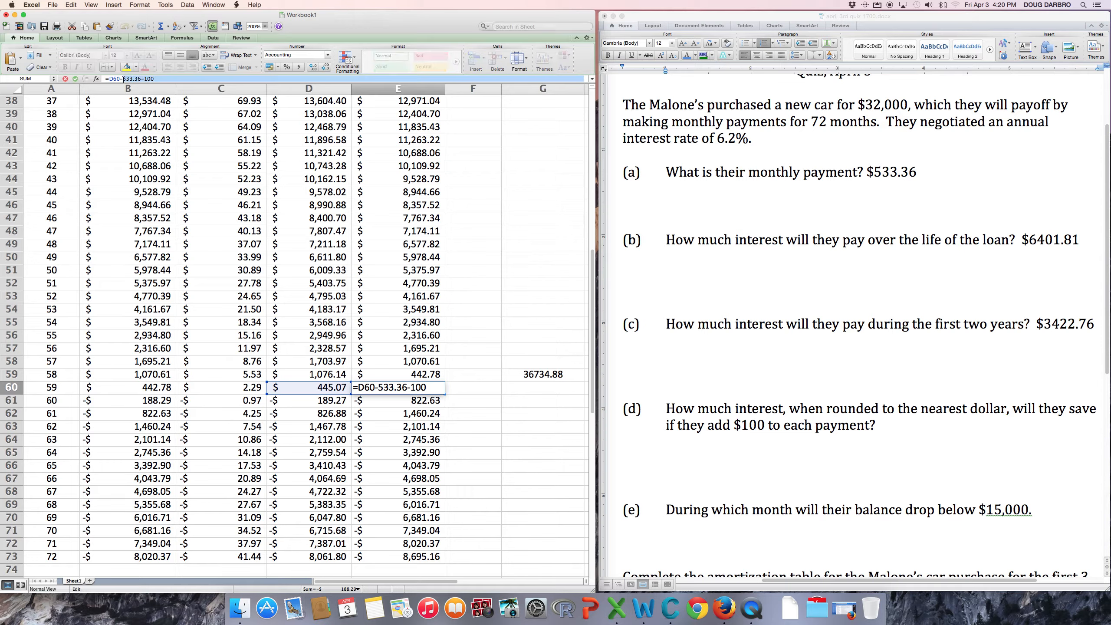
{"action": "type", "text": "4"}
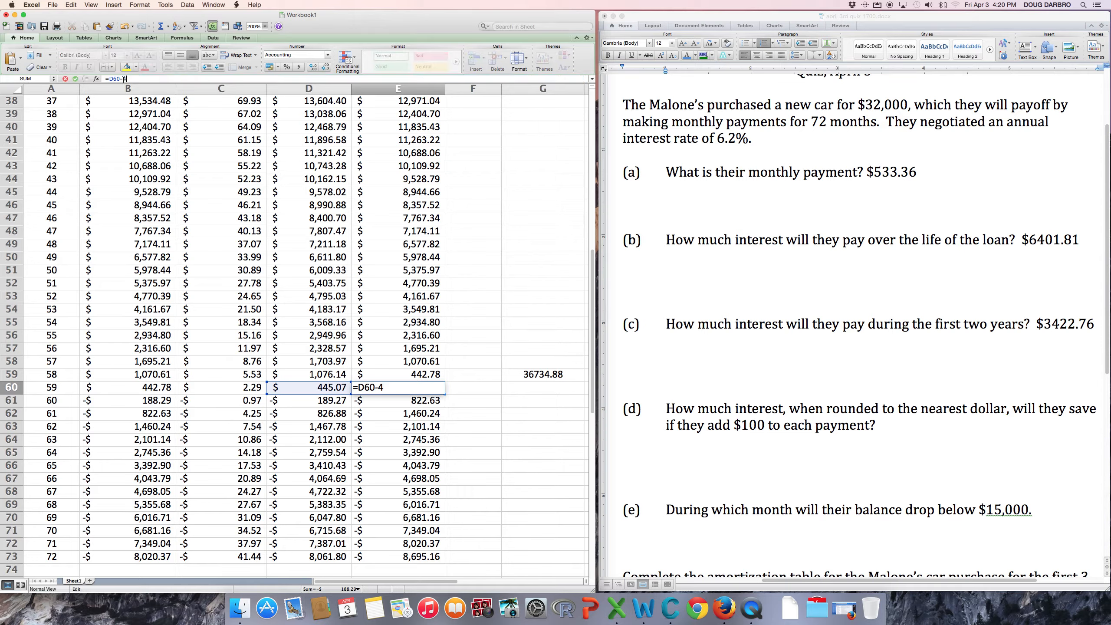
{"action": "type", "text": "45.07"}
{"action": "key", "text": "Return"}
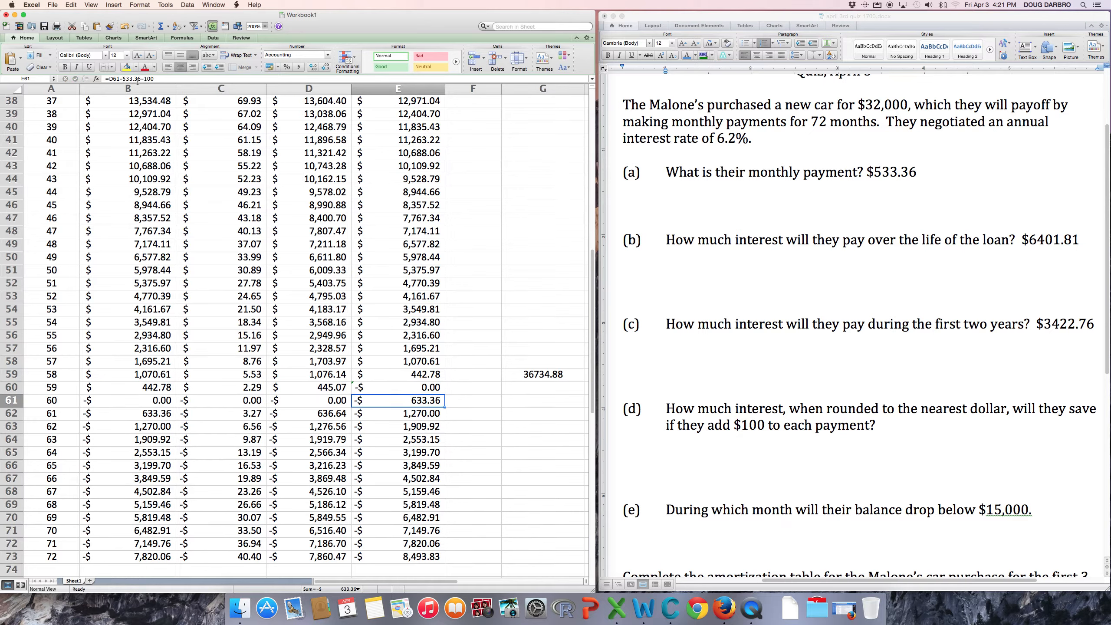
Select the leftover rows after period 59.
{"action": "scroll", "coordinate": [458, 229], "scroll_direction": "down", "scroll_amount": 4}
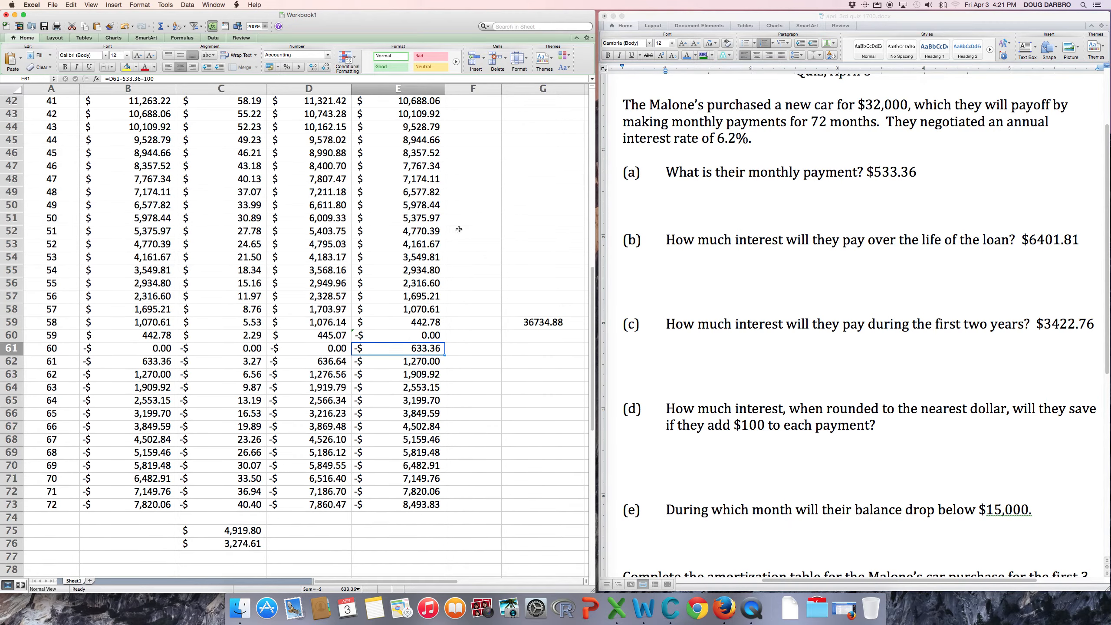
{"action": "scroll", "coordinate": [458, 229], "scroll_direction": "down", "scroll_amount": 3}
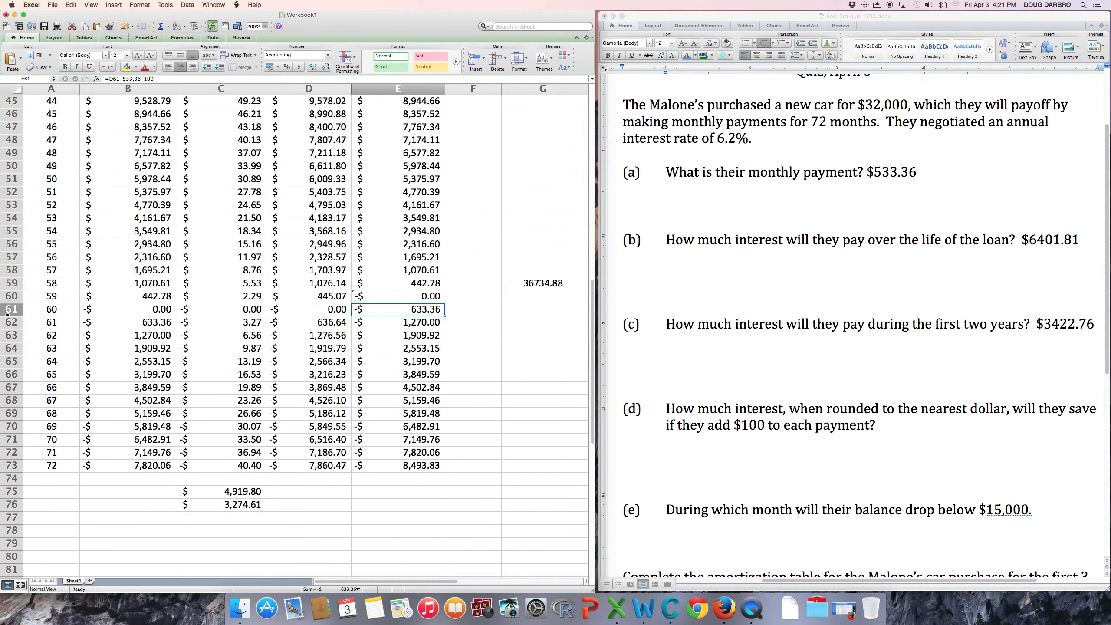
{"action": "left_click_drag", "start_coordinate": [7, 310], "coordinate": [3, 465]}
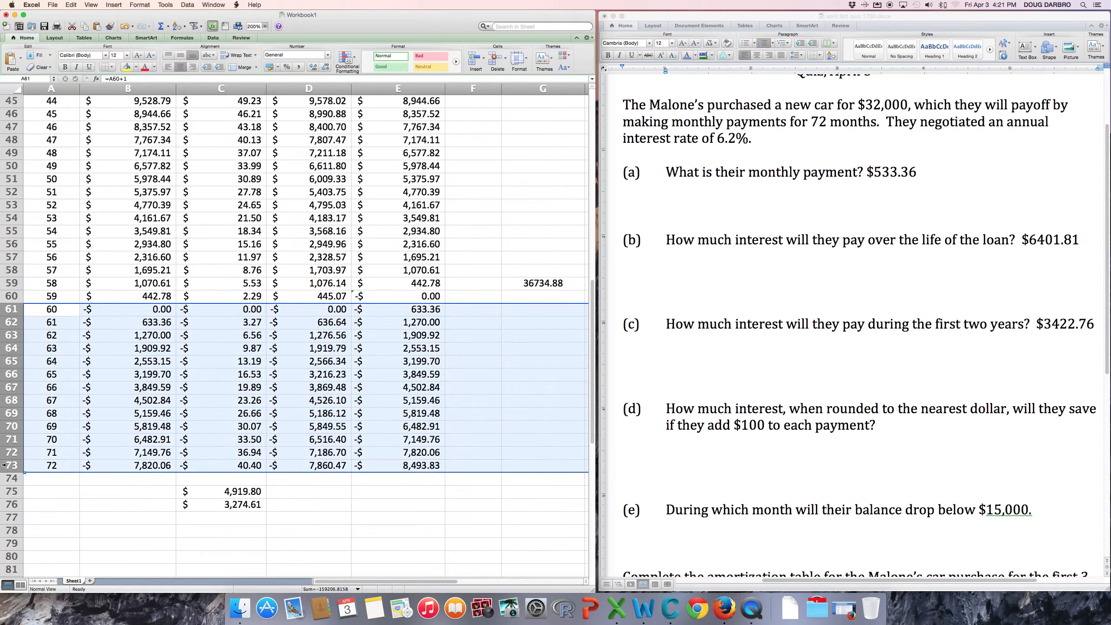
Clear rows 61–73 and check that the C75 interest total reads $5,179.95.
{"action": "right_click", "coordinate": [10, 414]}
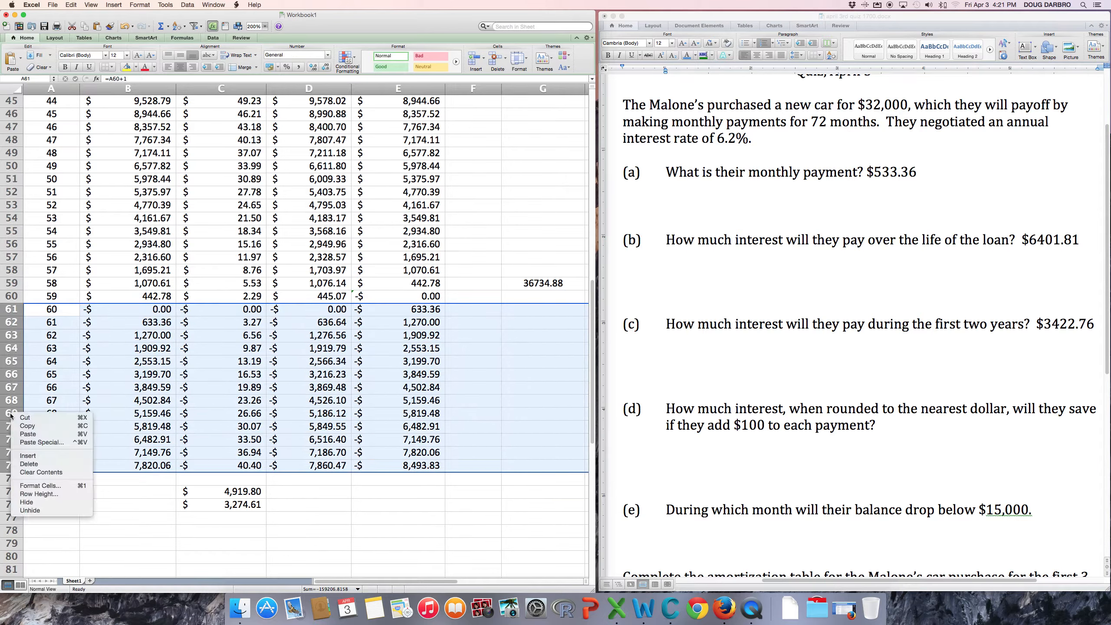
{"action": "left_click", "coordinate": [39, 472]}
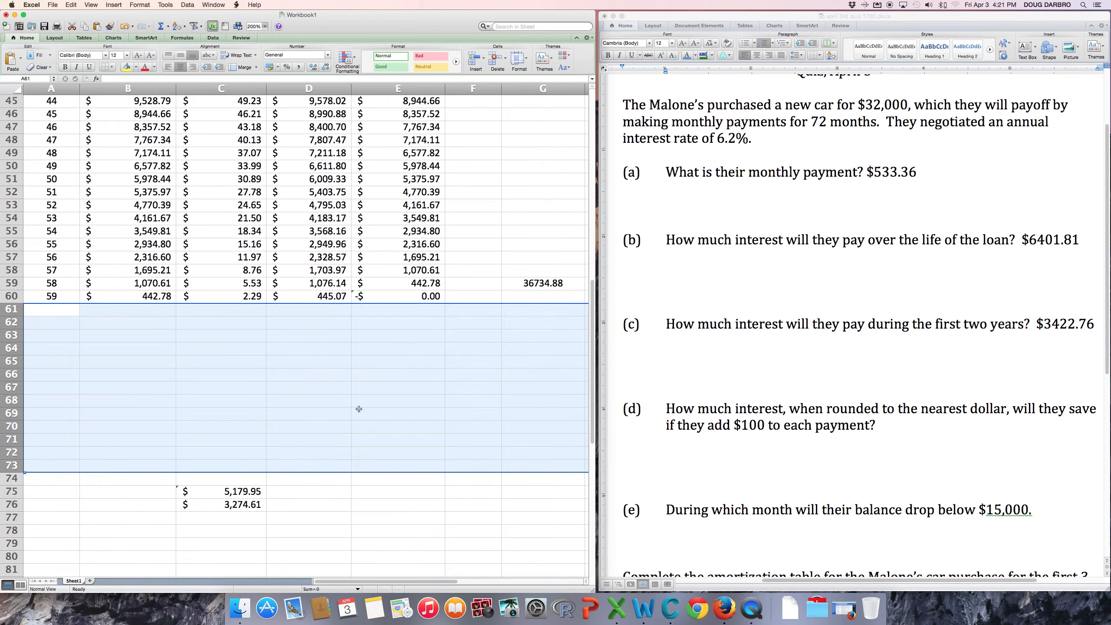
{"action": "left_click", "coordinate": [376, 408]}
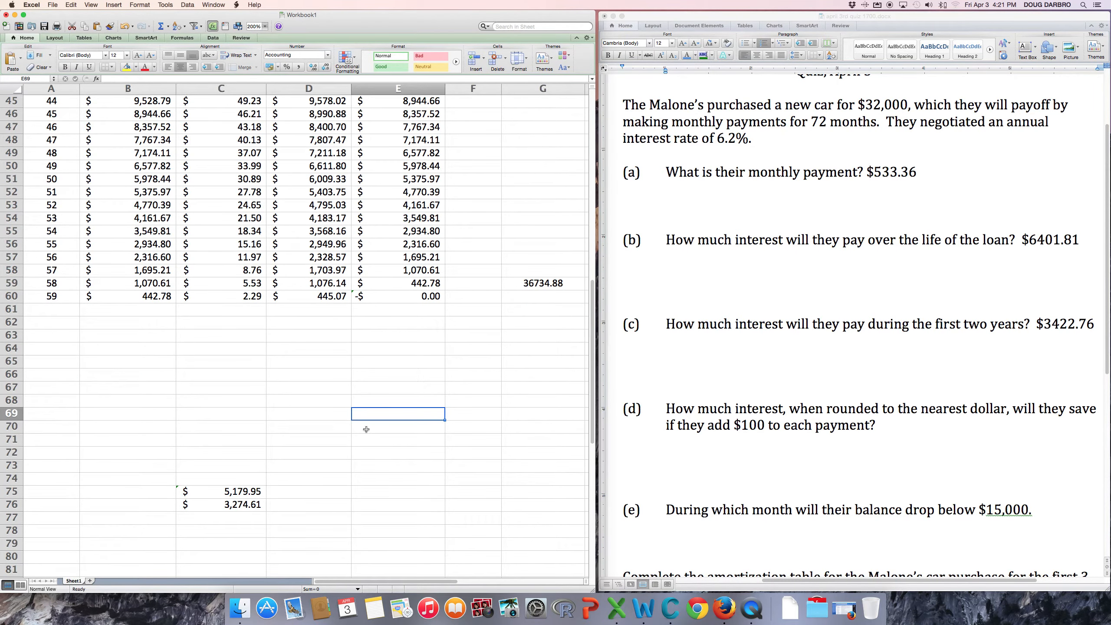
{"action": "left_click", "coordinate": [234, 491]}
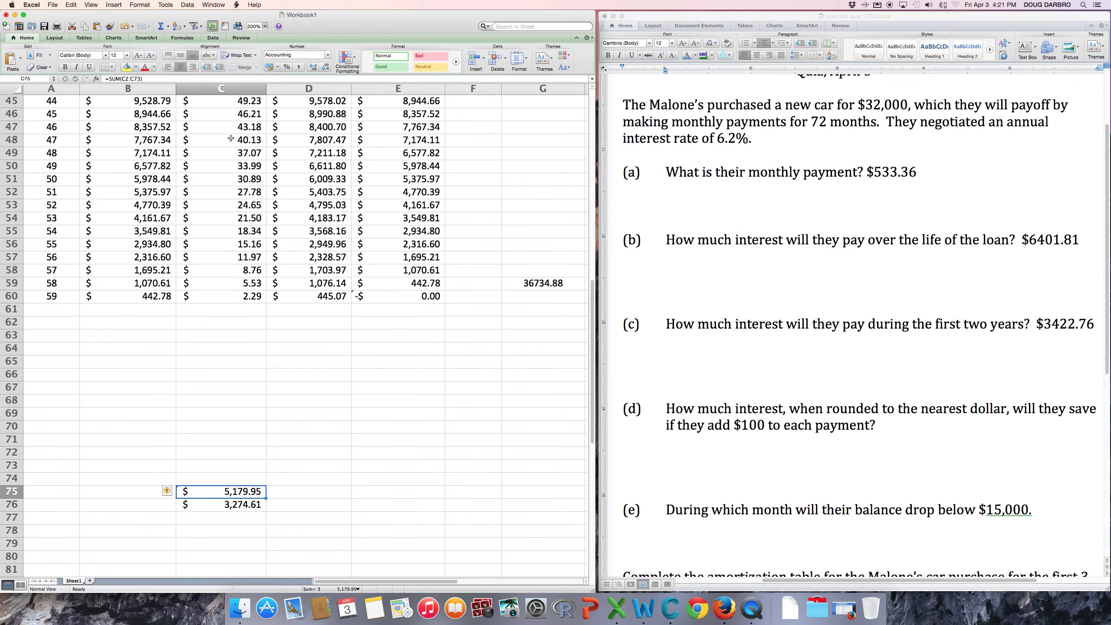
Total the interest from C2 through C60 with a SUM in C62.
{"action": "left_click", "coordinate": [221, 327]}
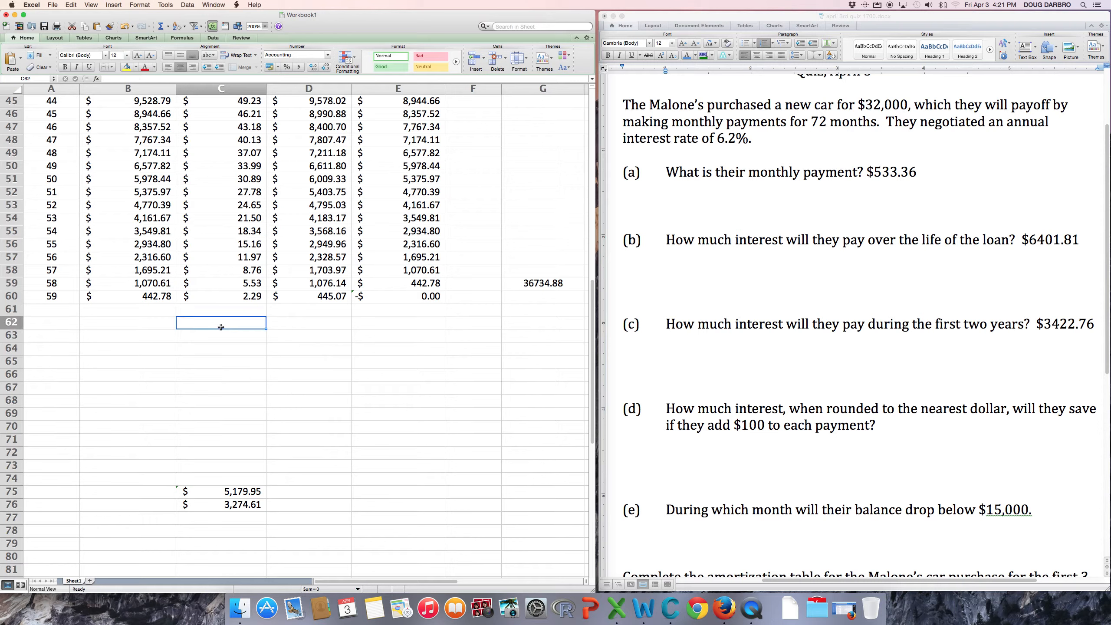
{"action": "type", "text": "=sum("}
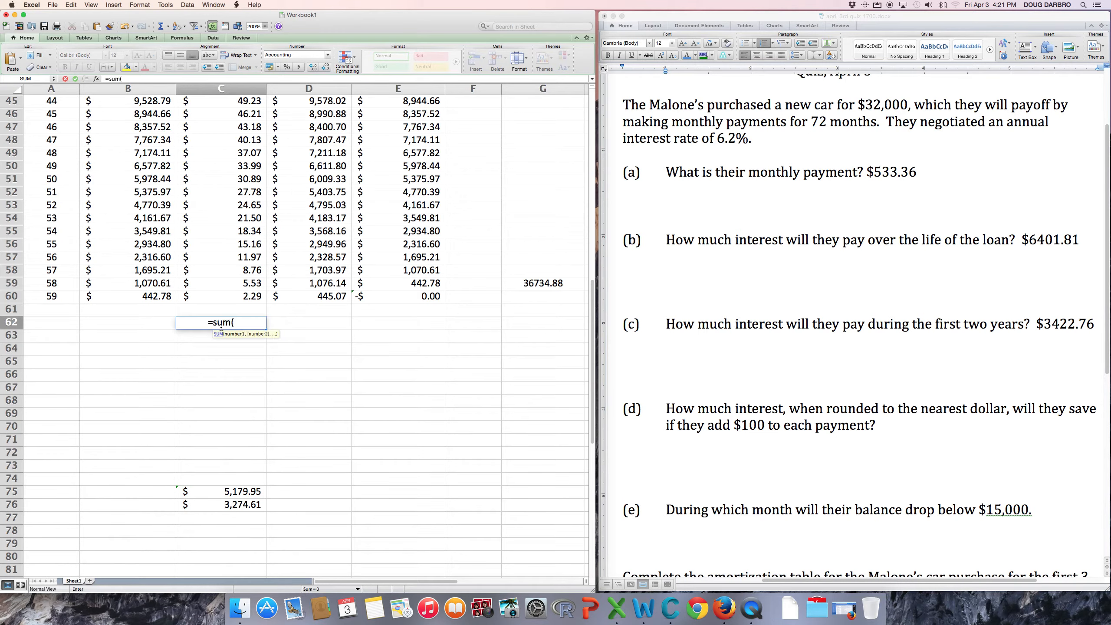
{"action": "left_click", "coordinate": [246, 297]}
{"action": "left_click_drag", "start_coordinate": [234, 296], "coordinate": [243, 126]}
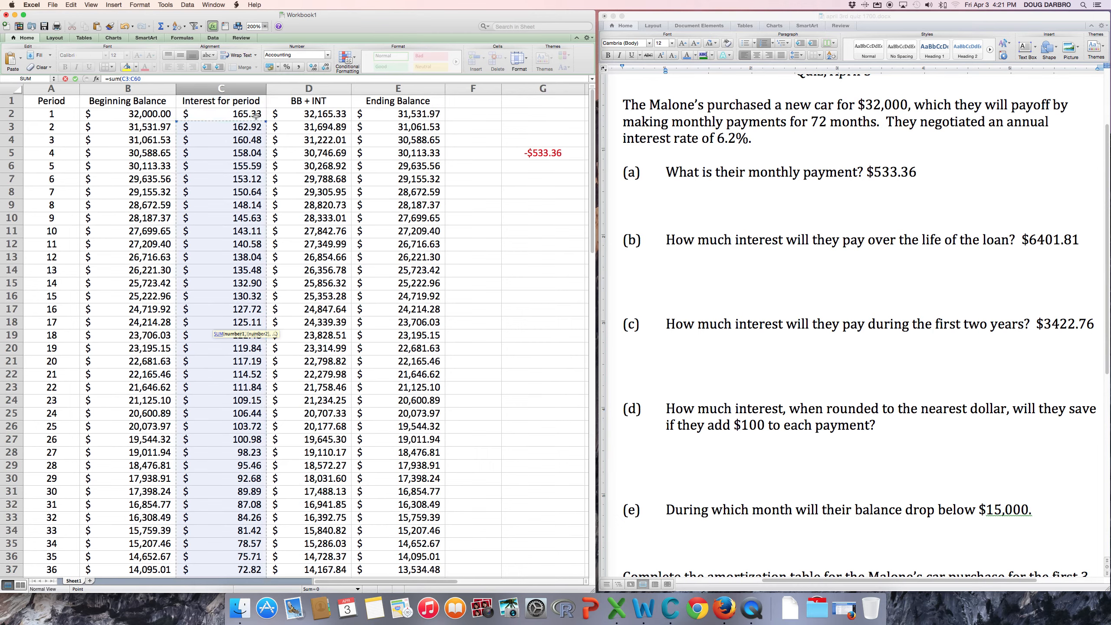
{"action": "left_click_drag", "start_coordinate": [267, 121], "coordinate": [266, 112]}
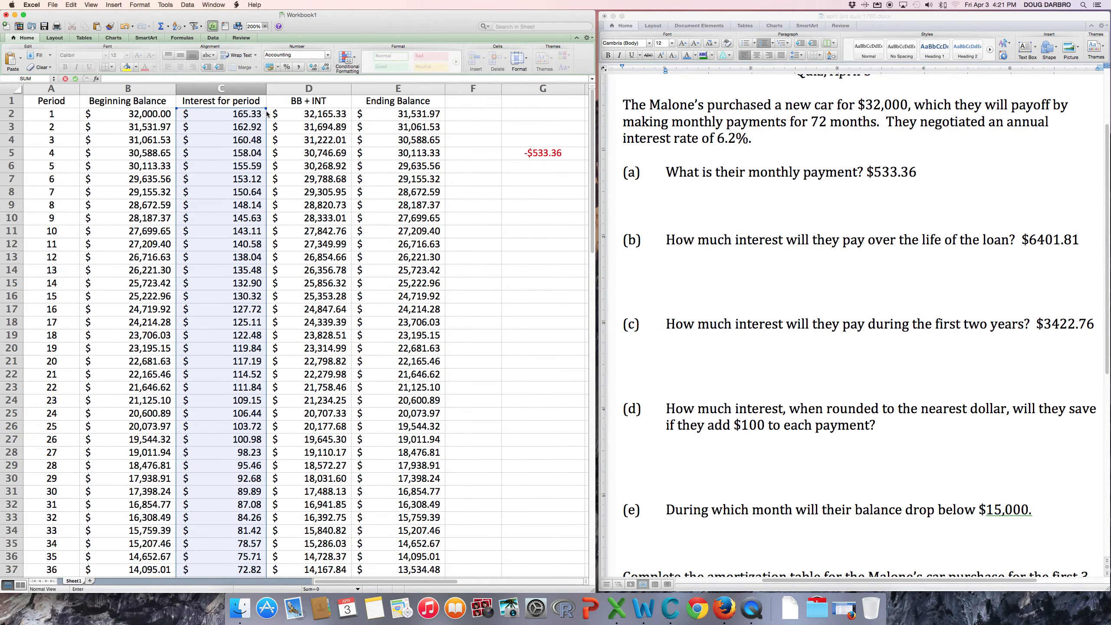
{"action": "key", "text": "Return"}
{"action": "scroll", "coordinate": [311, 277], "scroll_direction": "down", "scroll_amount": 6}
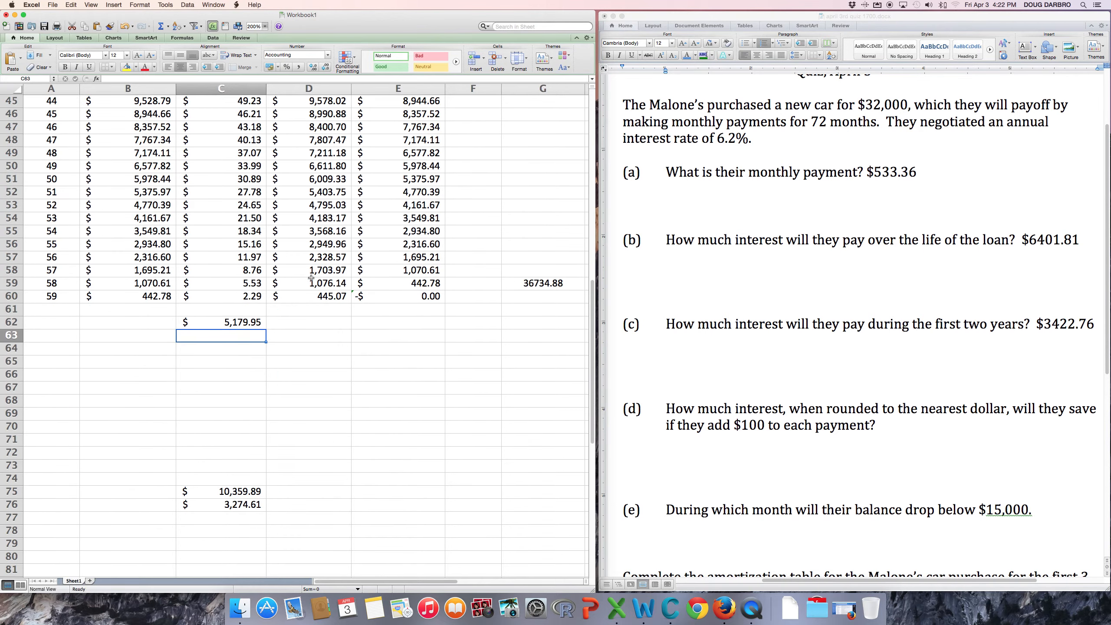
{"action": "scroll", "coordinate": [311, 278], "scroll_direction": "up", "scroll_amount": 2}
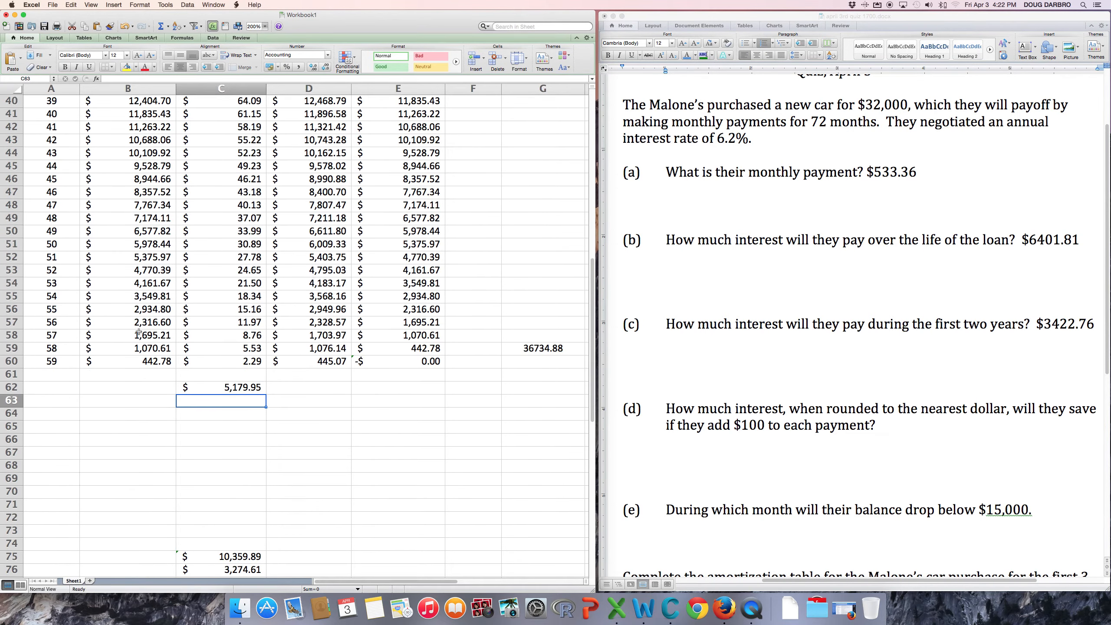
{"action": "left_click", "coordinate": [224, 391]}
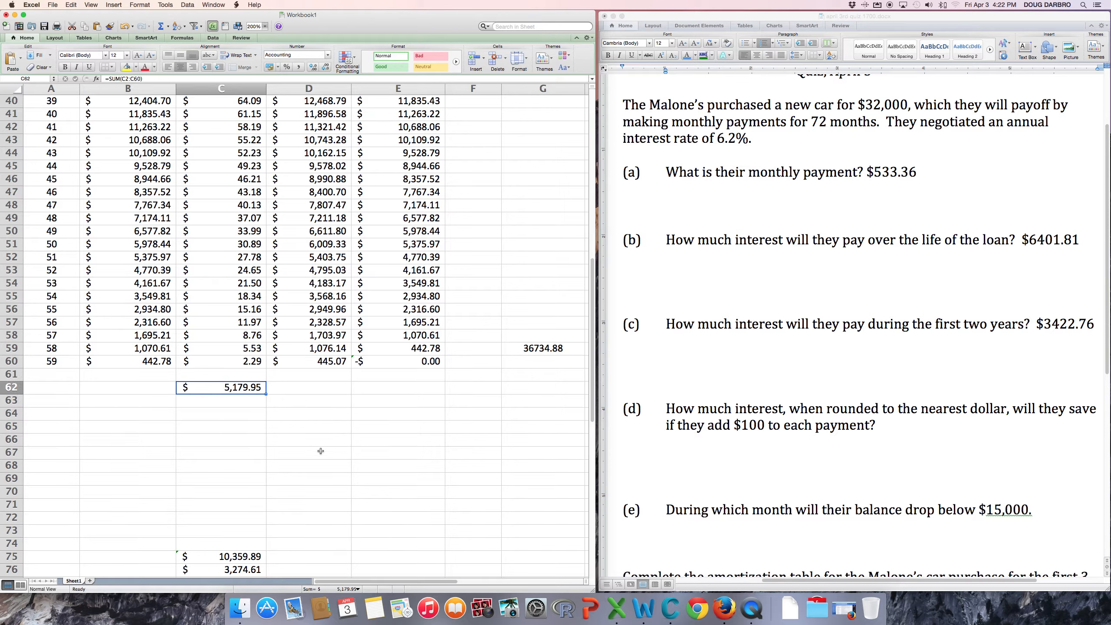
Enter 6408.81 in C64 as the original interest total.
{"action": "left_click", "coordinate": [209, 416]}
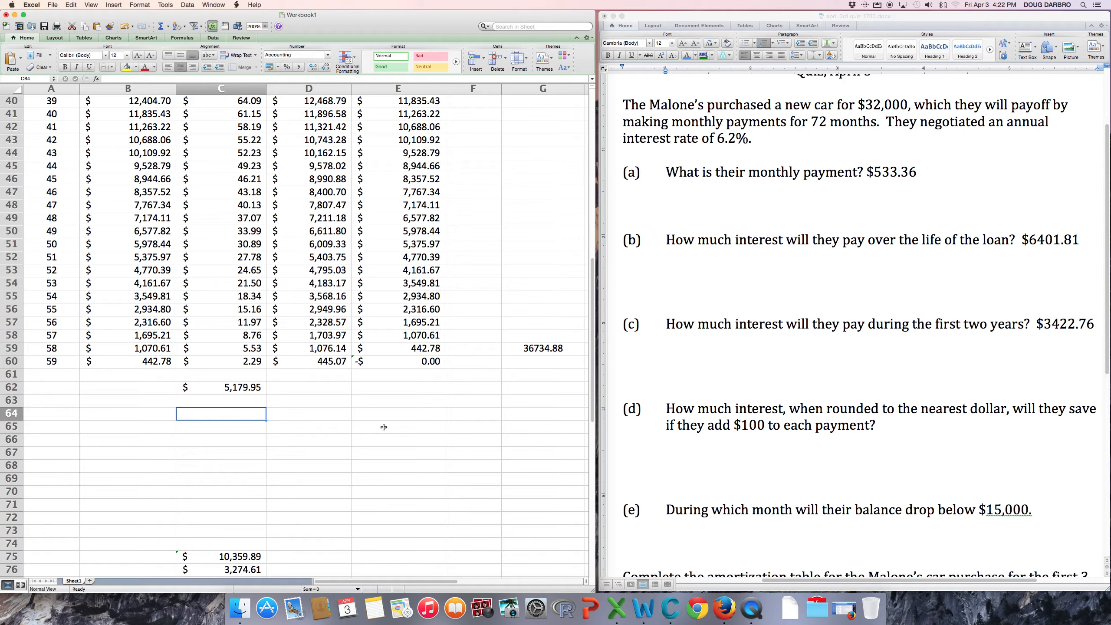
{"action": "type", "text": "640"}
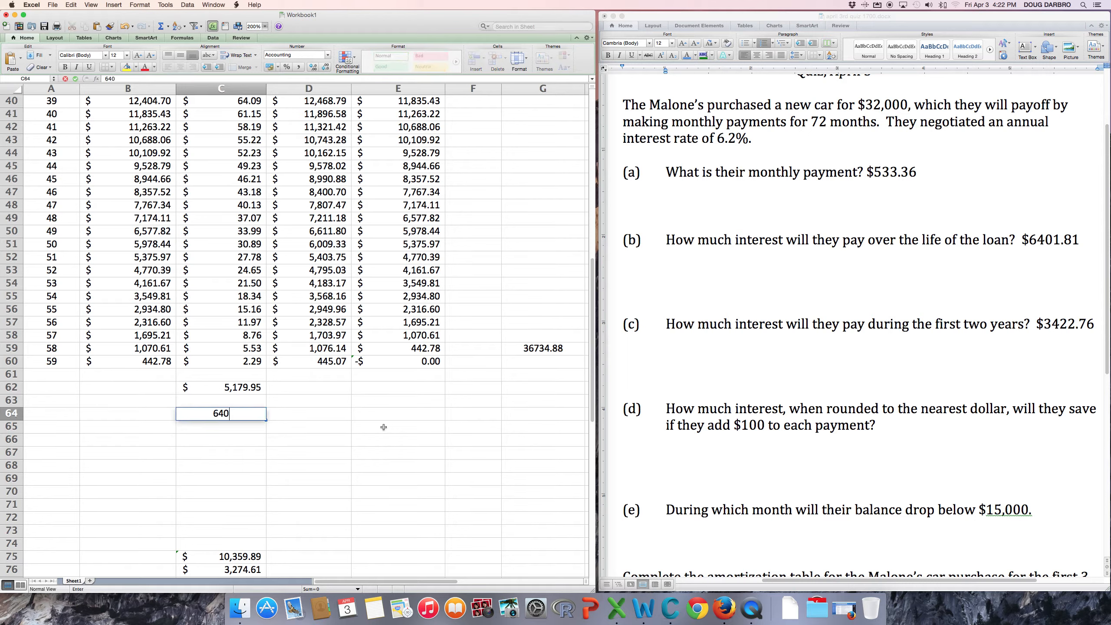
{"action": "type", "text": "8.81"}
{"action": "left_click", "coordinate": [205, 414]}
{"action": "type", "text": "="}
{"action": "key", "text": "Return"}
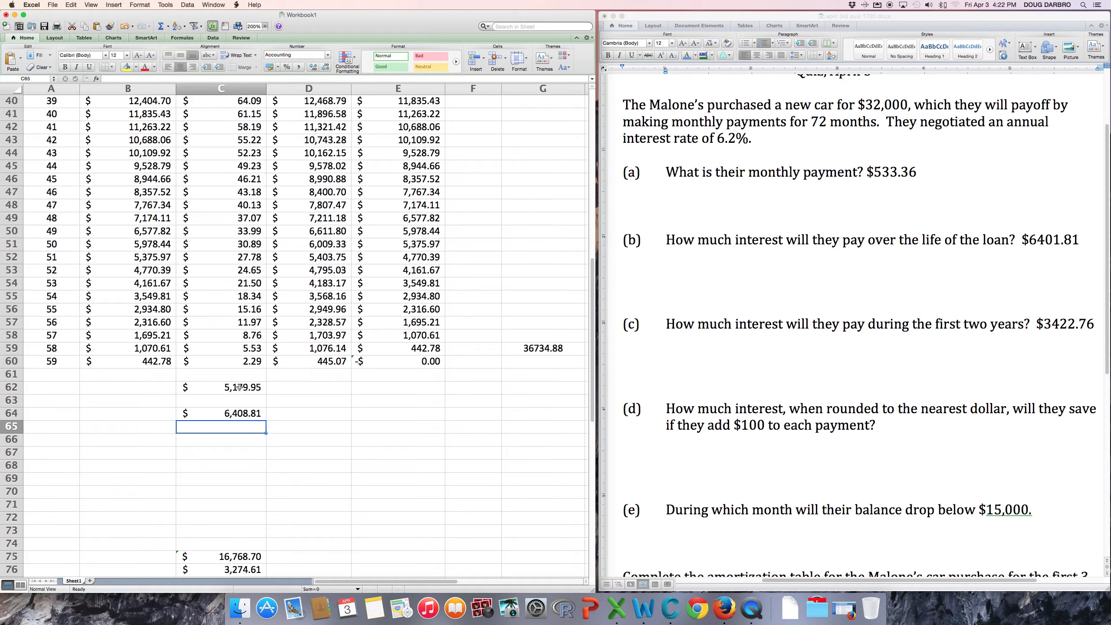
Compute the interest saved in C67 as =C64-C62, giving $1,228.86.
{"action": "left_click", "coordinate": [214, 451]}
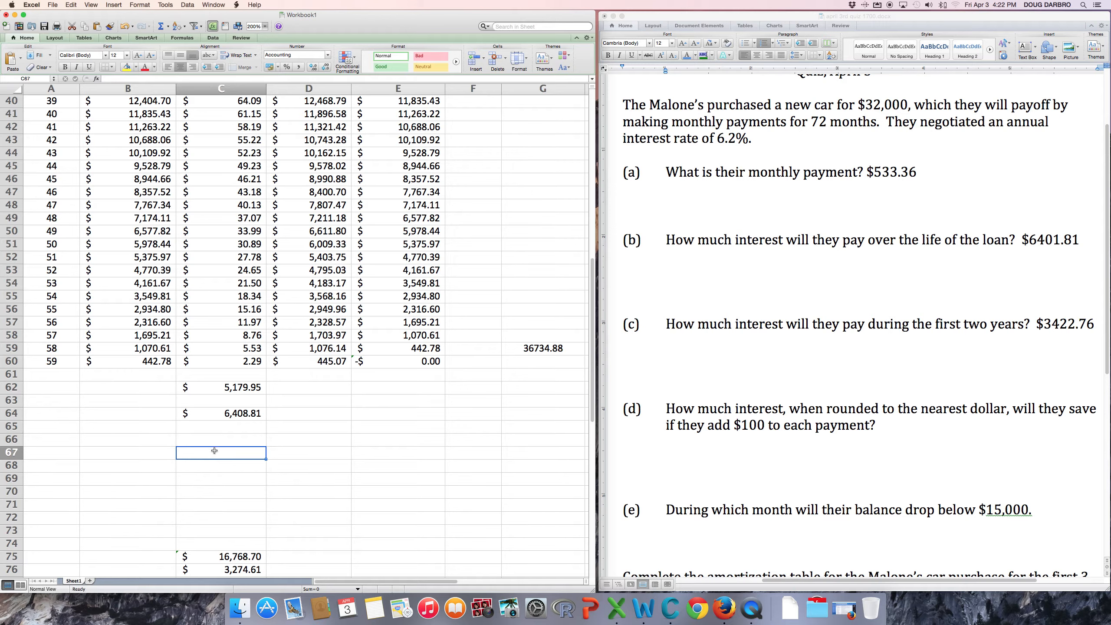
{"action": "type", "text": "="}
{"action": "left_click", "coordinate": [224, 418]}
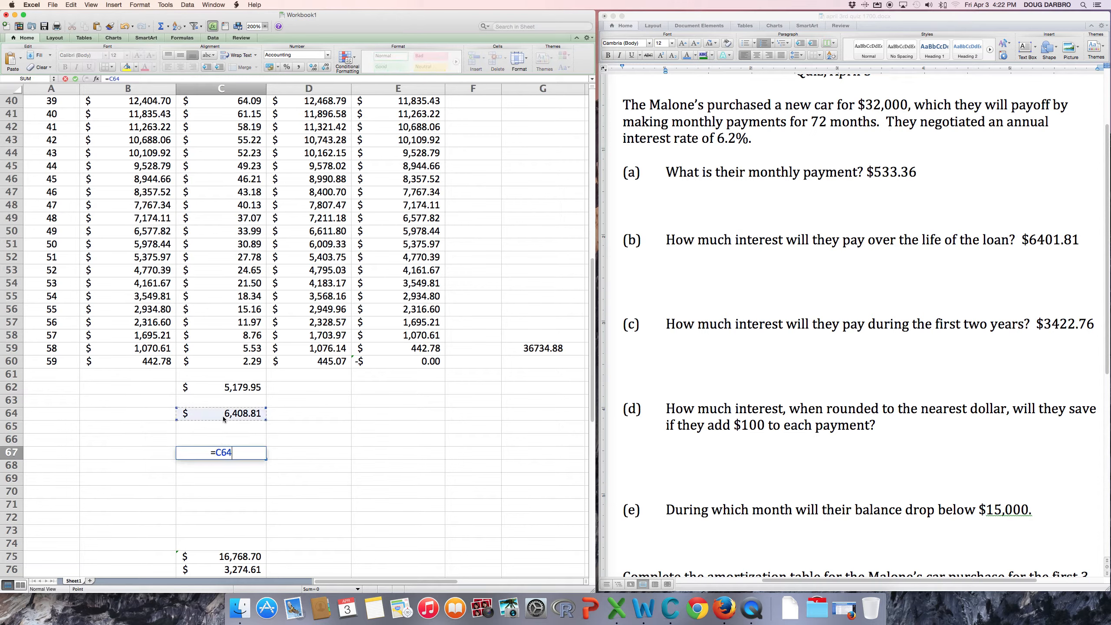
{"action": "type", "text": "-"}
{"action": "left_click", "coordinate": [228, 387]}
{"action": "key", "text": "Return"}
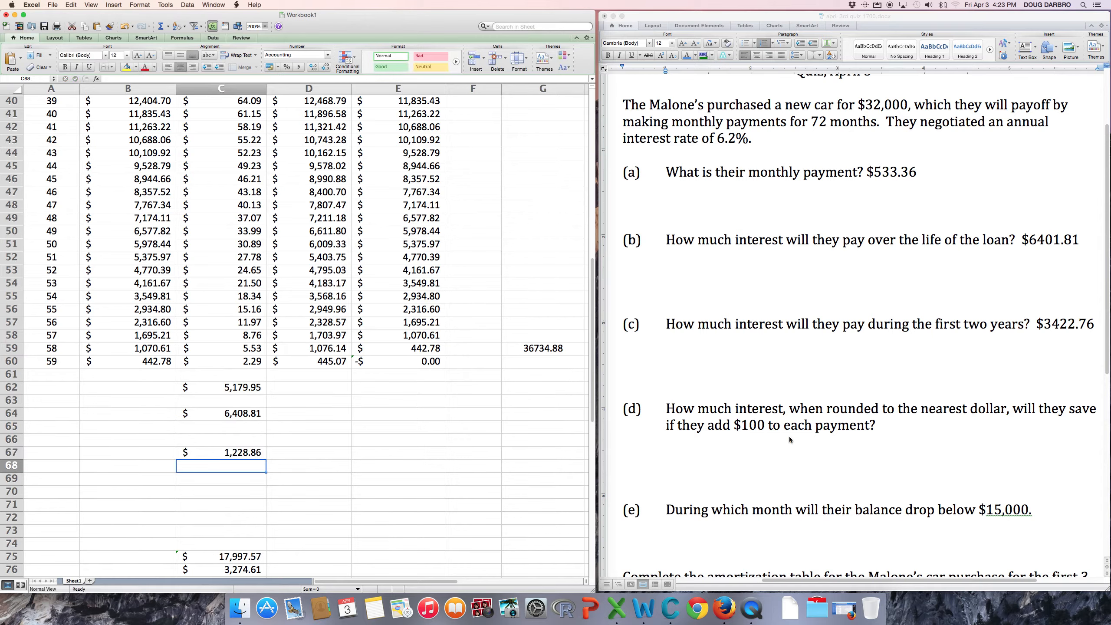
{"action": "left_click", "coordinate": [896, 425]}
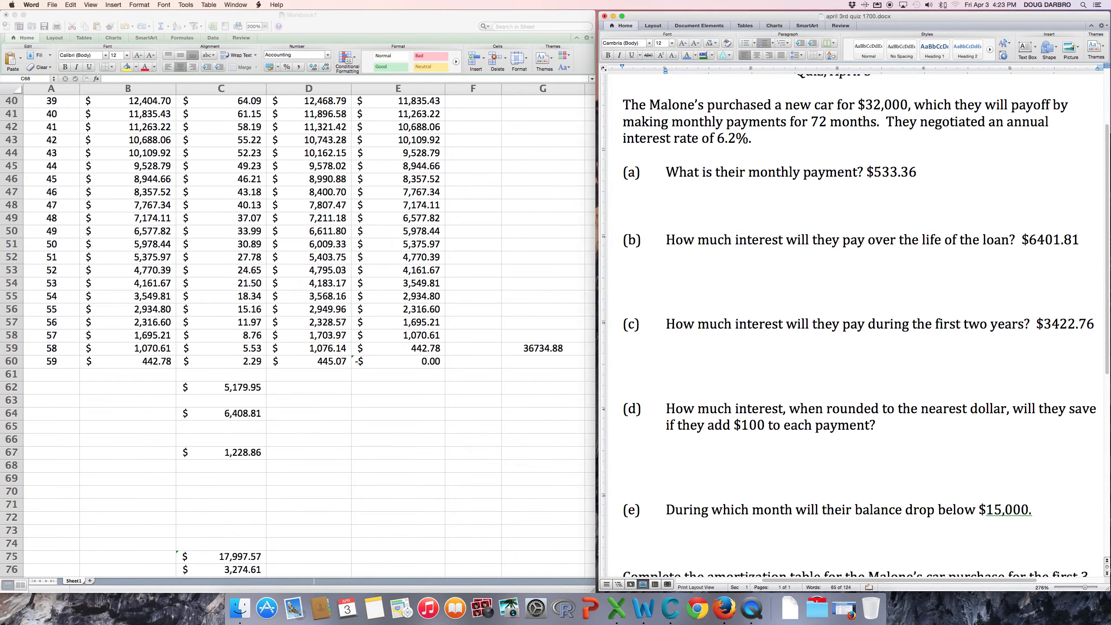
Type $1228.86 as the answer to question (d) and scroll down the quiz.
{"action": "type", "text": "$1228.86"}
{"action": "scroll", "coordinate": [526, 455], "scroll_direction": "down", "scroll_amount": 5}
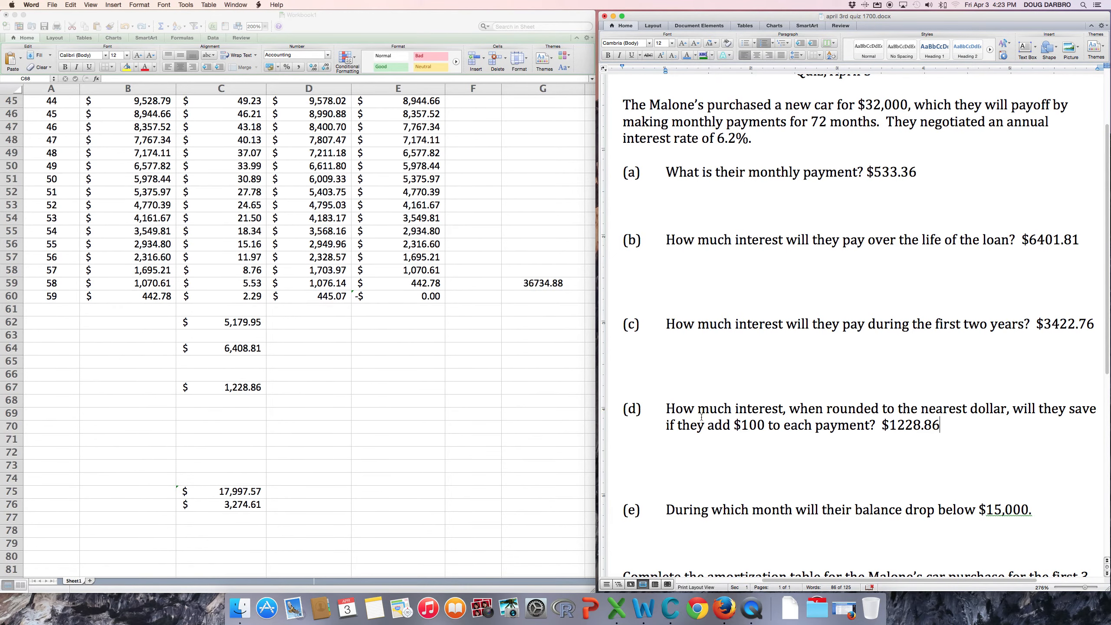
{"action": "scroll", "coordinate": [744, 413], "scroll_direction": "down", "scroll_amount": 5}
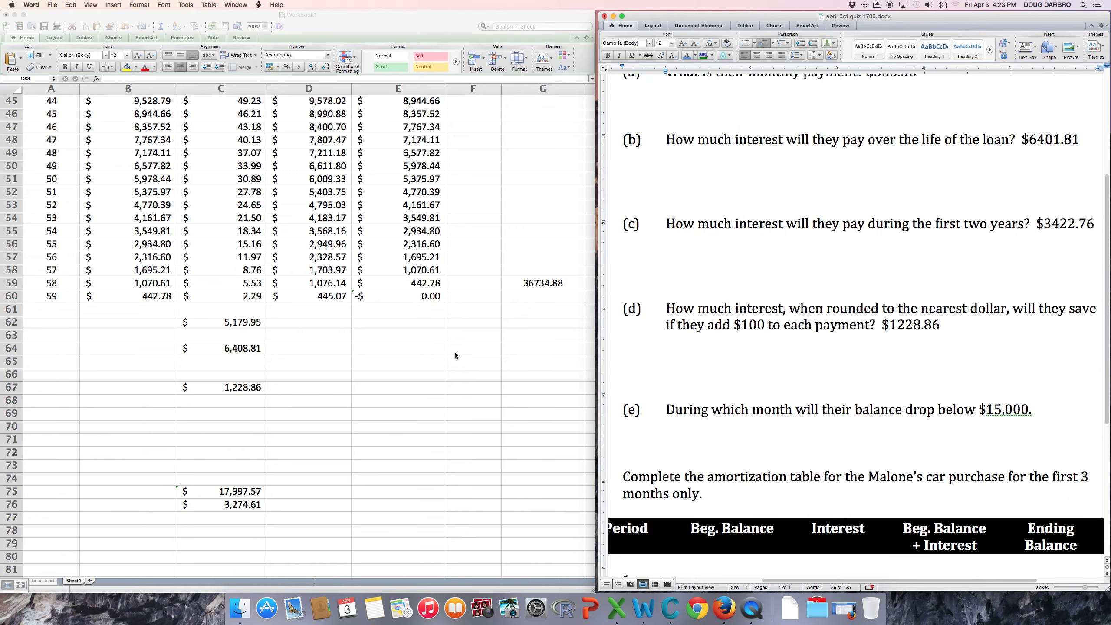
Clear the stray 36734.88 value from cells G57:G63.
{"action": "left_click", "coordinate": [534, 264]}
{"action": "left_click", "coordinate": [532, 267]}
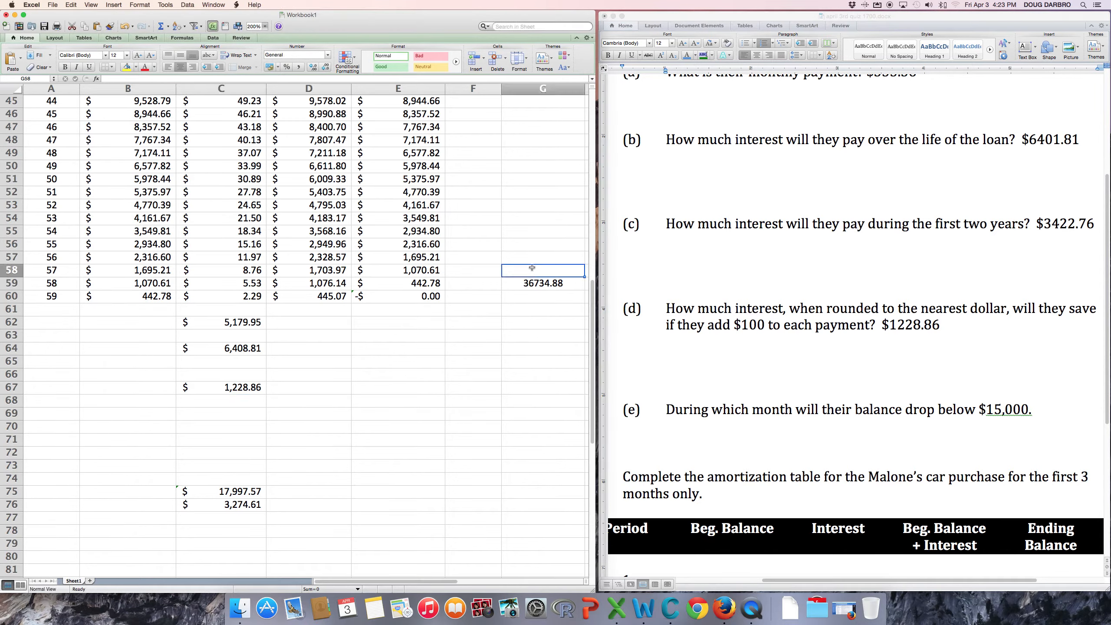
{"action": "left_click_drag", "start_coordinate": [532, 254], "coordinate": [545, 332]}
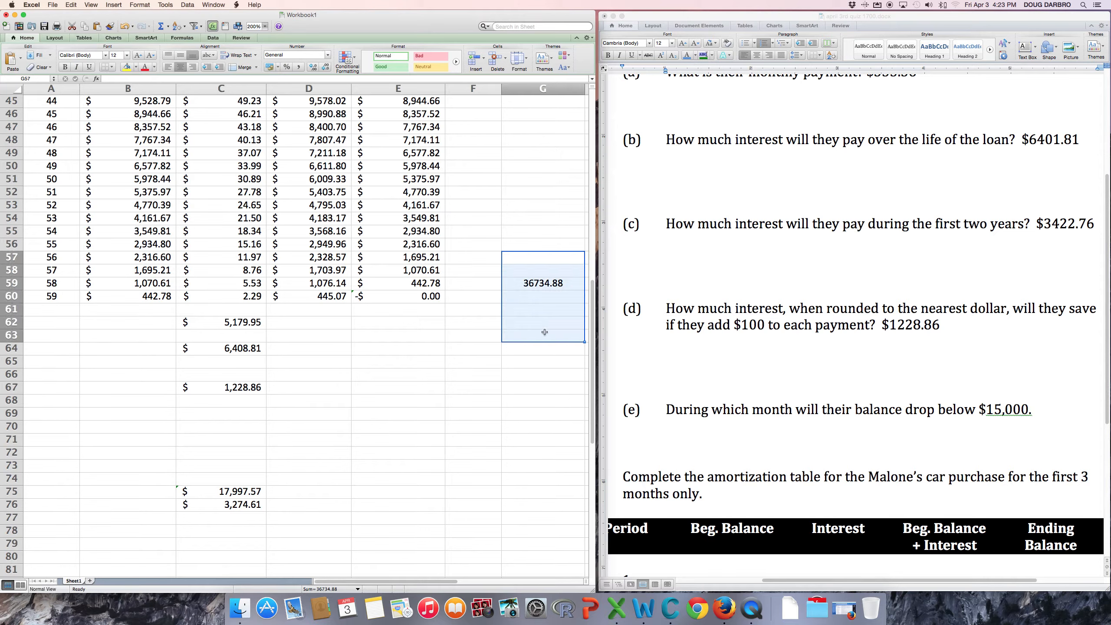
{"action": "key", "text": "BackSpace"}
{"action": "left_click", "coordinate": [545, 315]}
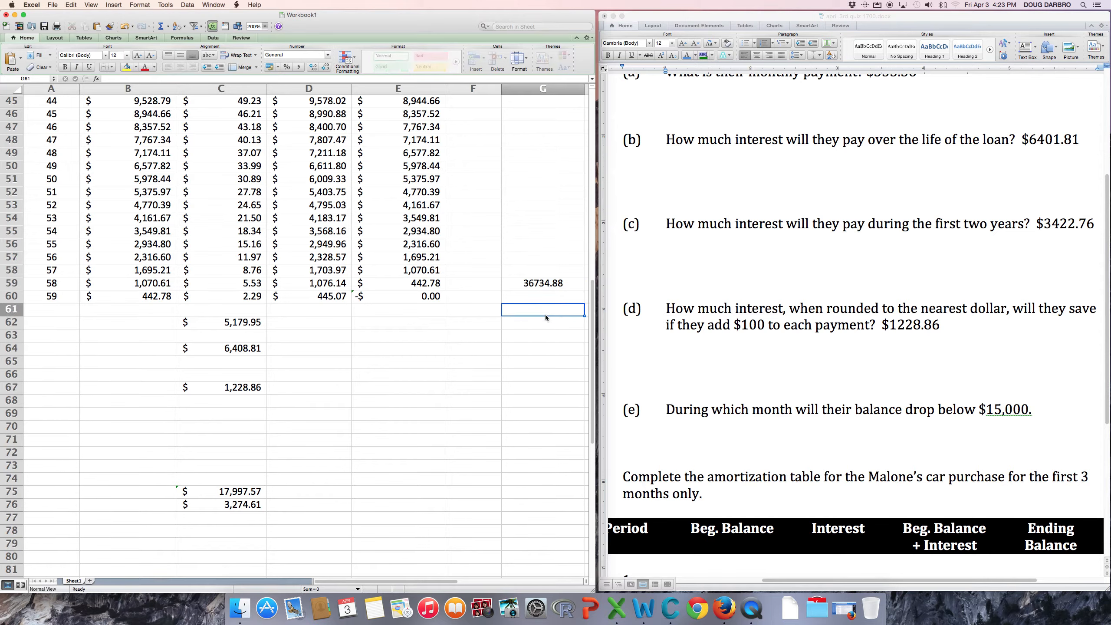
{"action": "left_click_drag", "start_coordinate": [534, 258], "coordinate": [539, 334]}
{"action": "right_click", "coordinate": [538, 333]}
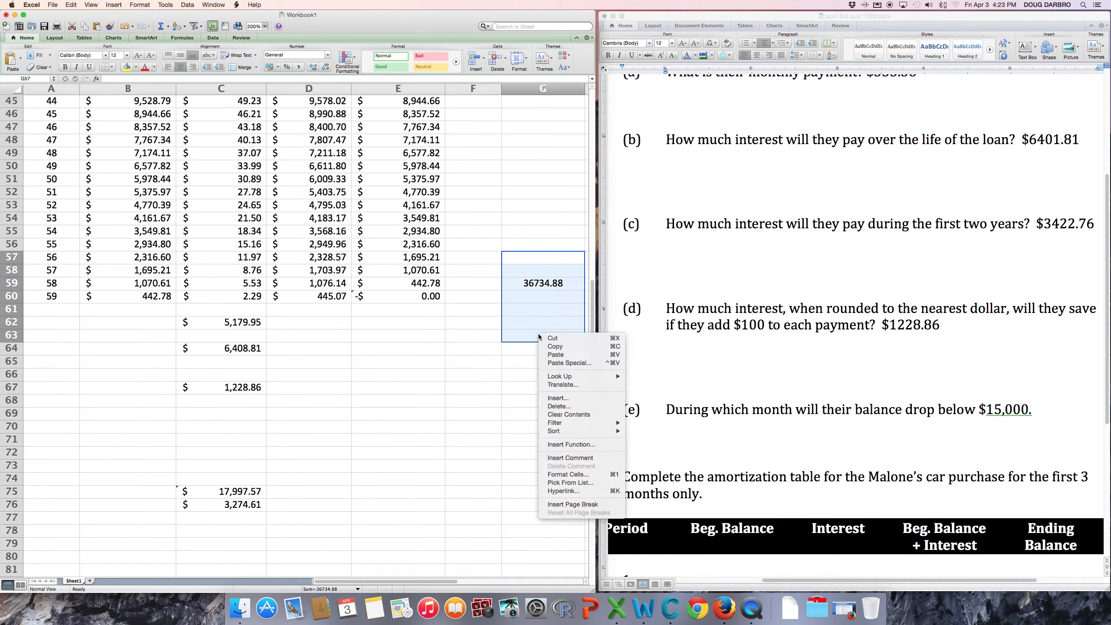
{"action": "left_click", "coordinate": [565, 414]}
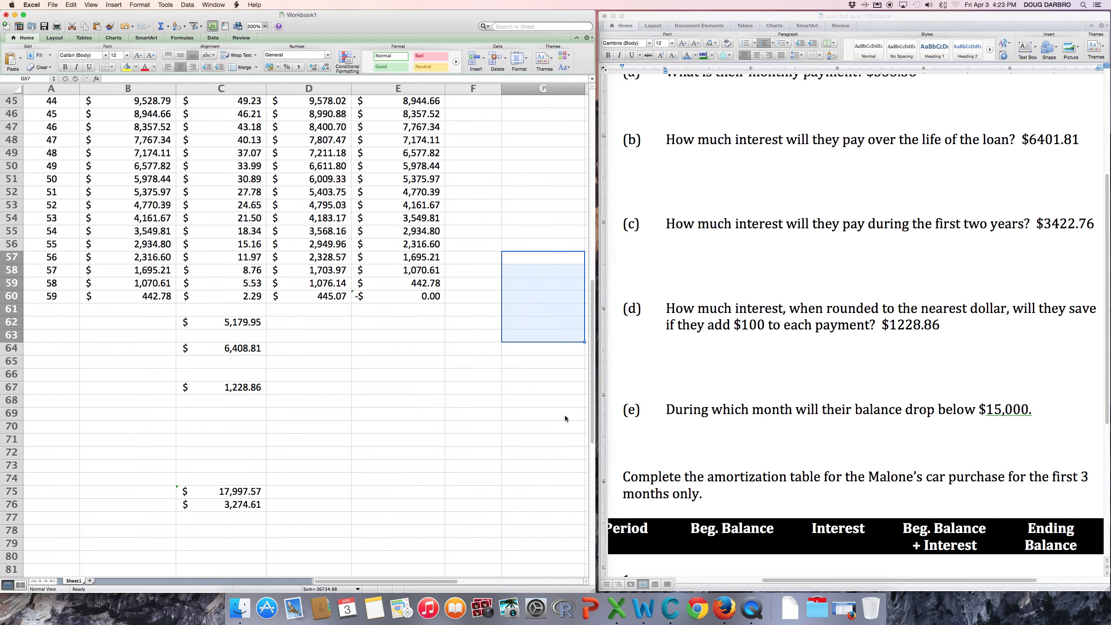
Clear the interest totals in B62:D77 below the table and return to the top.
{"action": "left_click", "coordinate": [121, 325]}
{"action": "mouse_move", "coordinate": [121, 325]}
{"action": "left_mouse_down"}
{"action": "mouse_move", "coordinate": [297, 464]}
{"action": "mouse_move", "coordinate": [297, 521]}
{"action": "left_mouse_up"}
{"action": "right_click", "coordinate": [293, 463]}
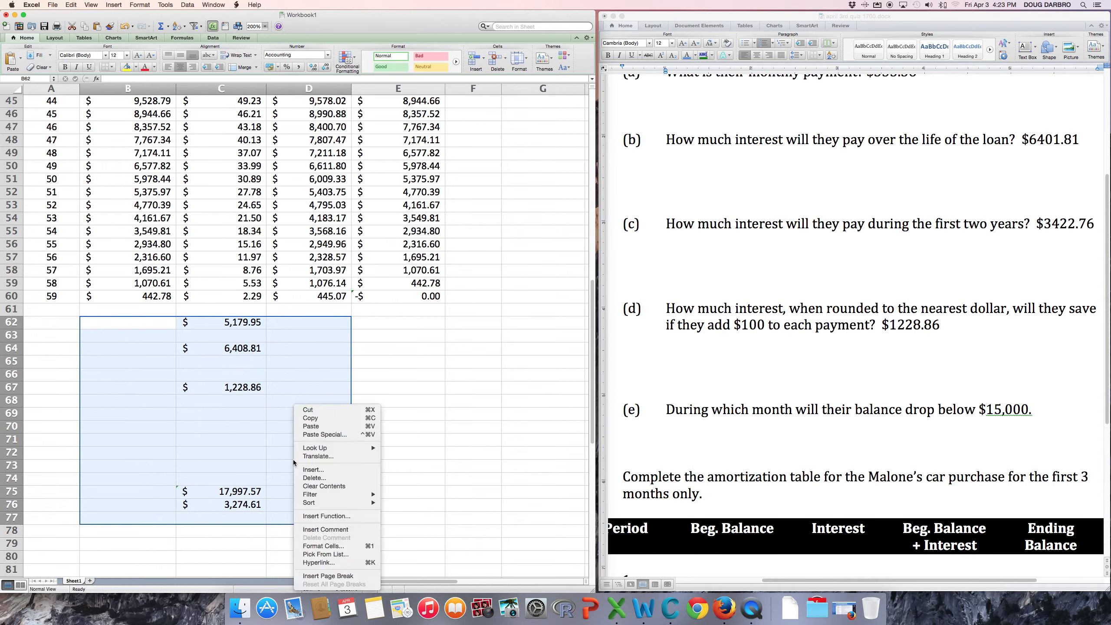
{"action": "left_click", "coordinate": [316, 485]}
{"action": "scroll", "coordinate": [414, 443], "scroll_direction": "up", "scroll_amount": 1}
{"action": "scroll", "coordinate": [414, 443], "scroll_direction": "up", "scroll_amount": 15}
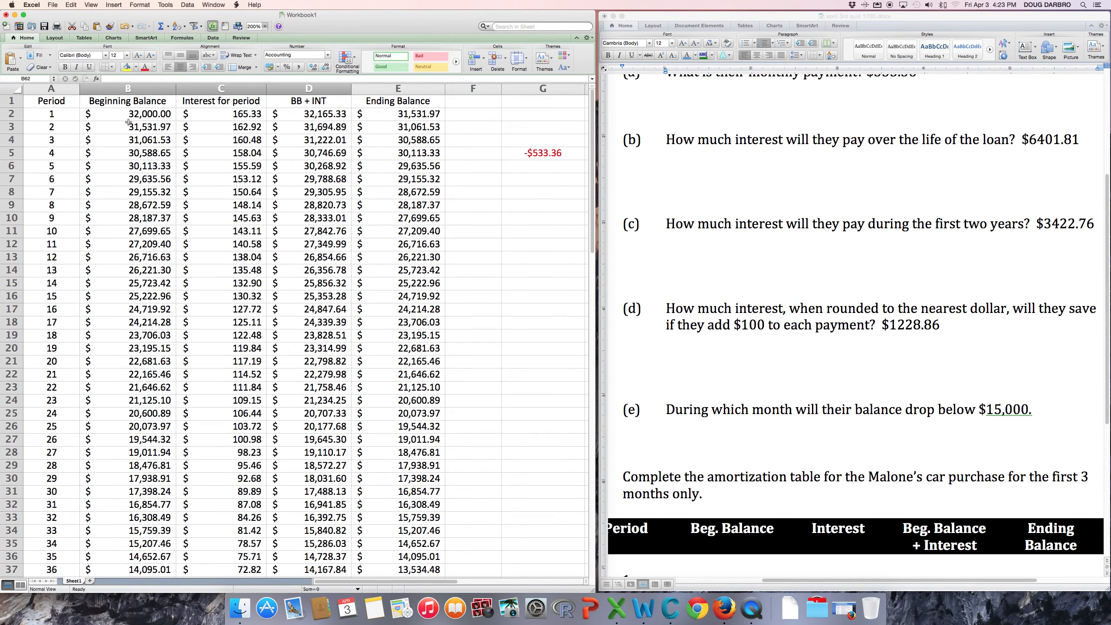
Restore E2 to the plain payment formula =D2-533.36.
{"action": "left_click", "coordinate": [235, 117]}
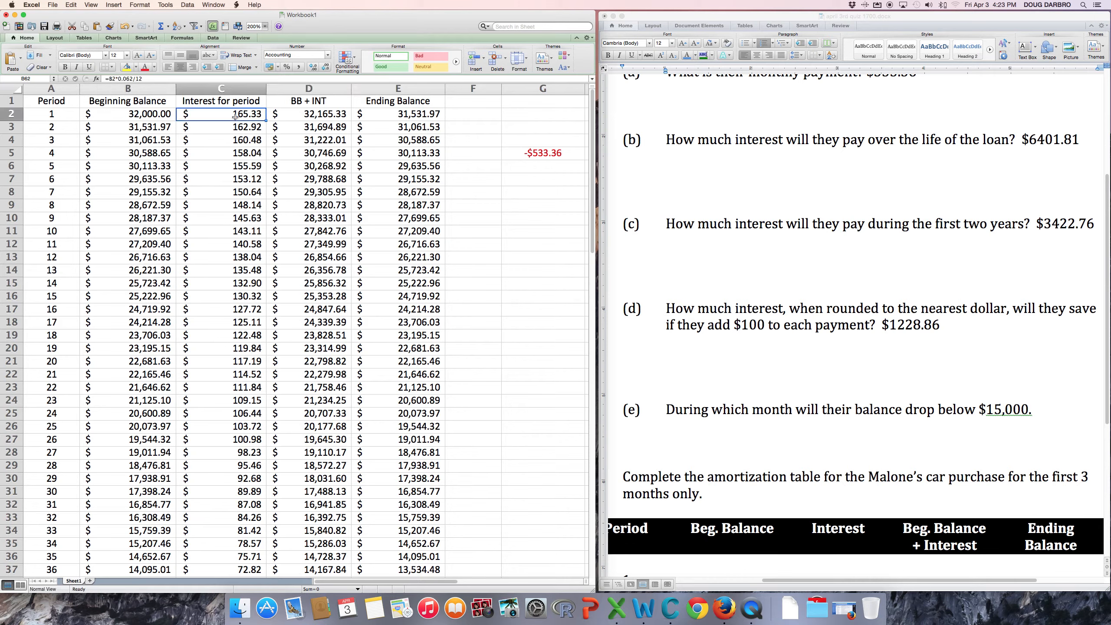
{"action": "left_click", "coordinate": [312, 114]}
{"action": "left_click", "coordinate": [401, 115]}
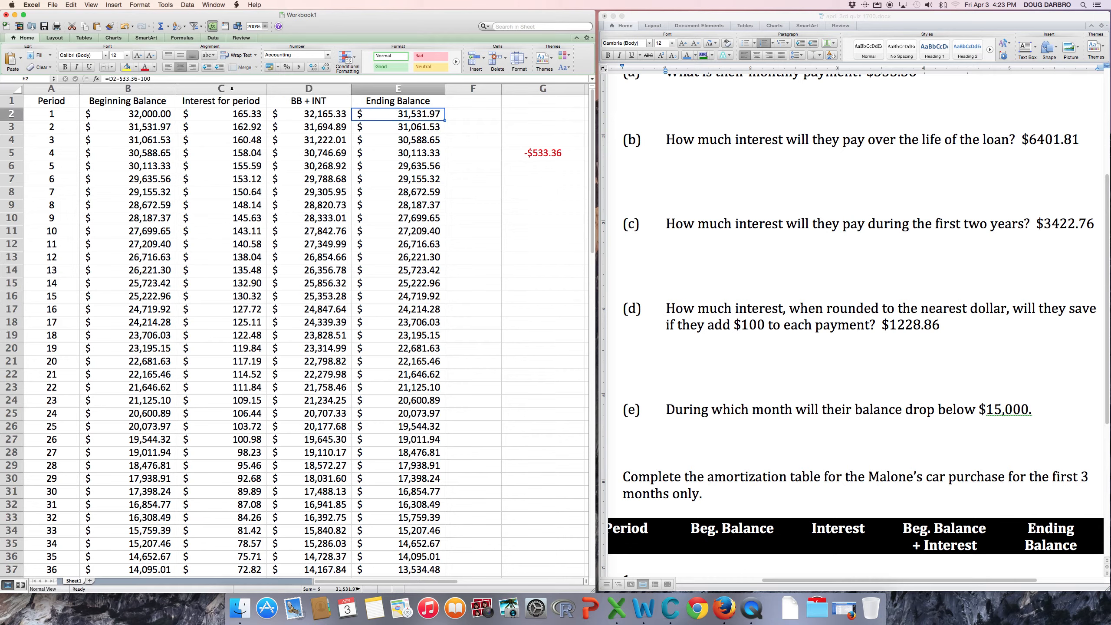
{"action": "left_click", "coordinate": [159, 79]}
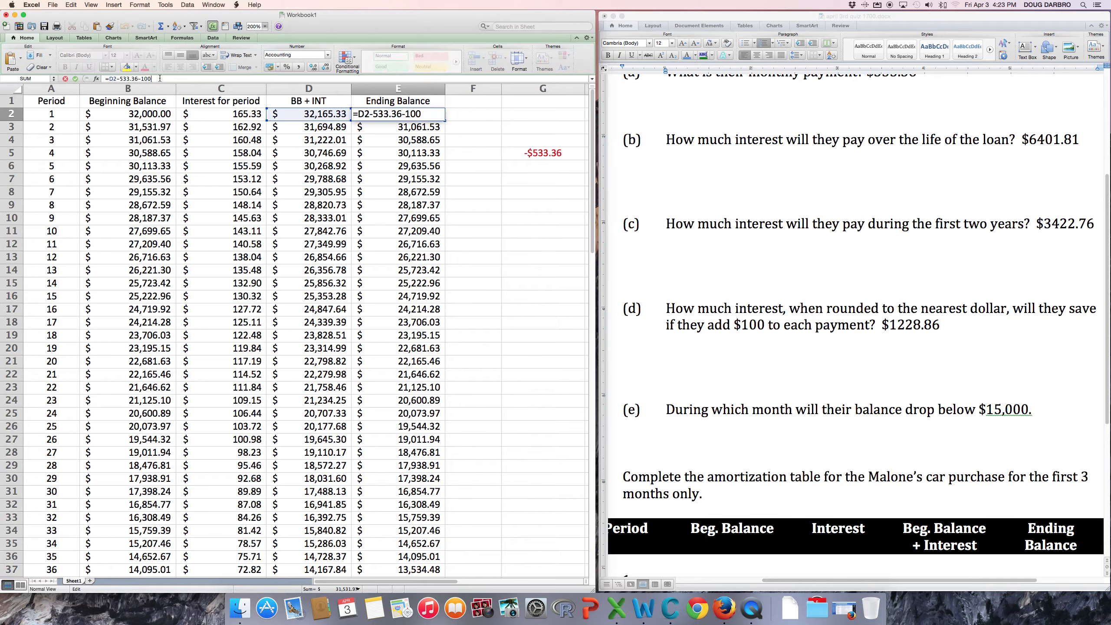
{"action": "key", "text": "BackSpace"}
{"action": "key", "text": "BackSpace"}
{"action": "key", "text": "BackSpace"}
{"action": "key", "text": "Return"}
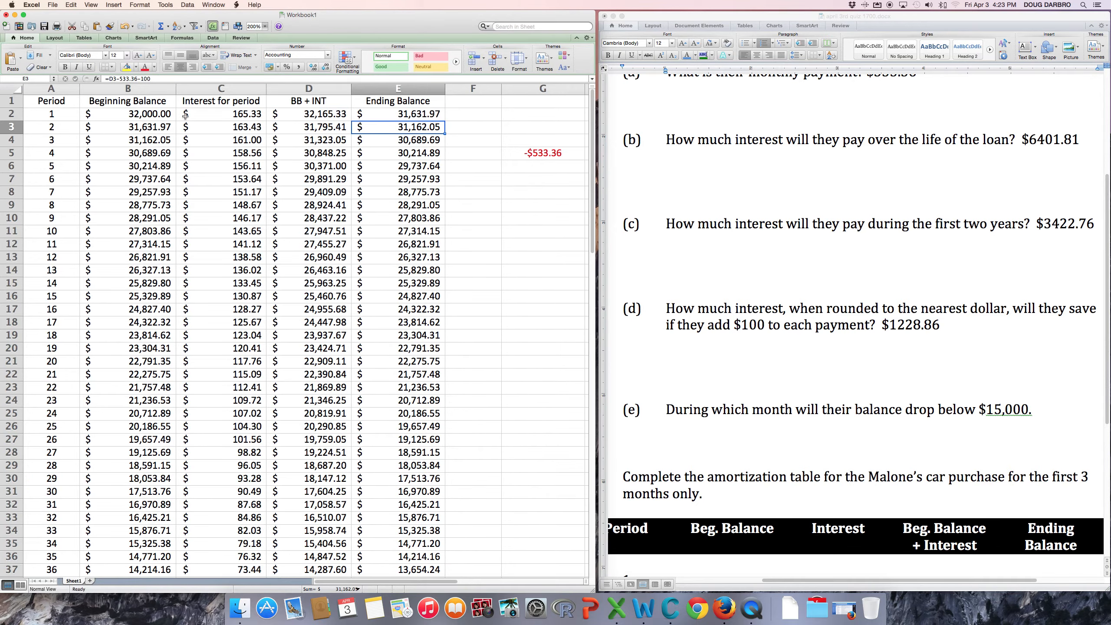
Fill the formulas down to row 78 and extend the period numbers to 72.
{"action": "left_click_drag", "start_coordinate": [219, 114], "coordinate": [426, 118]}
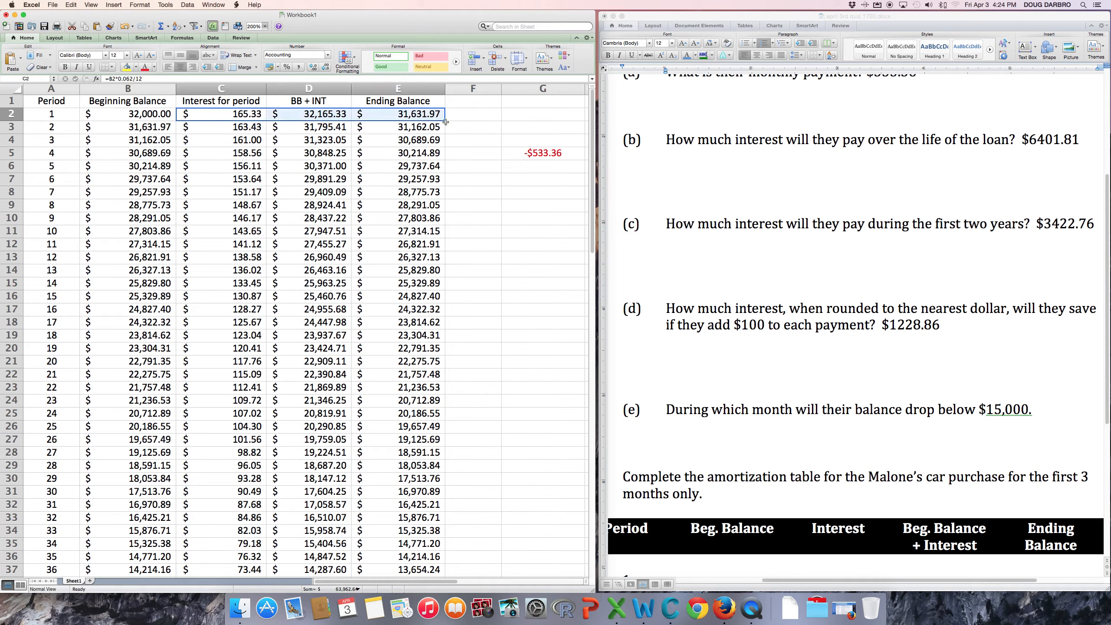
{"action": "left_click_drag", "start_coordinate": [445, 121], "coordinate": [445, 130]}
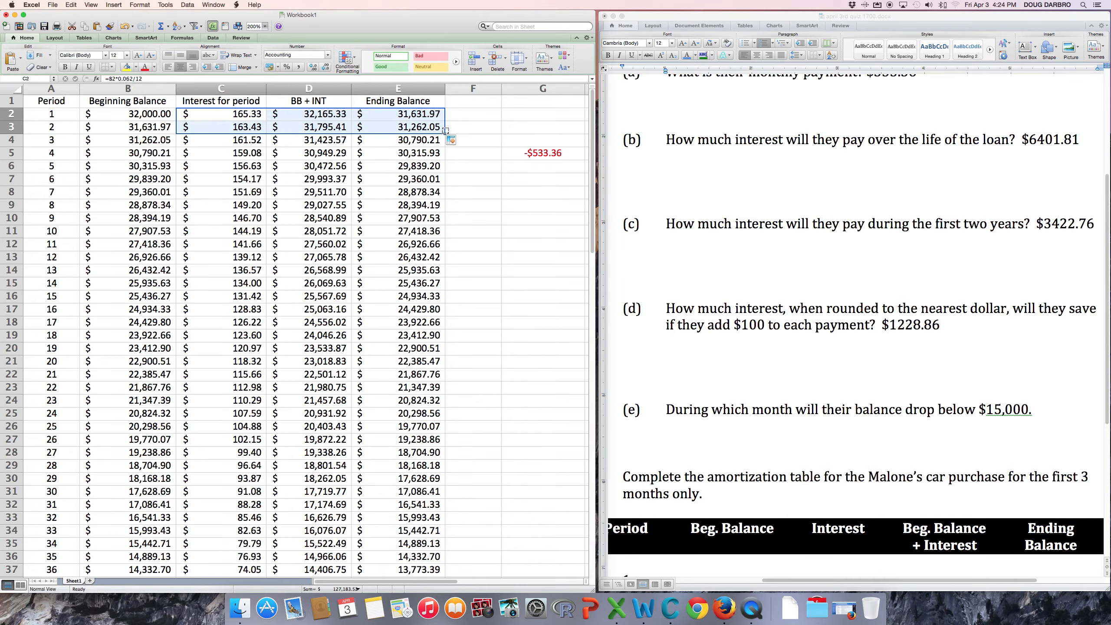
{"action": "left_click_drag", "start_coordinate": [140, 129], "coordinate": [413, 427]}
{"action": "scroll", "coordinate": [271, 461], "scroll_direction": "up", "scroll_amount": 5}
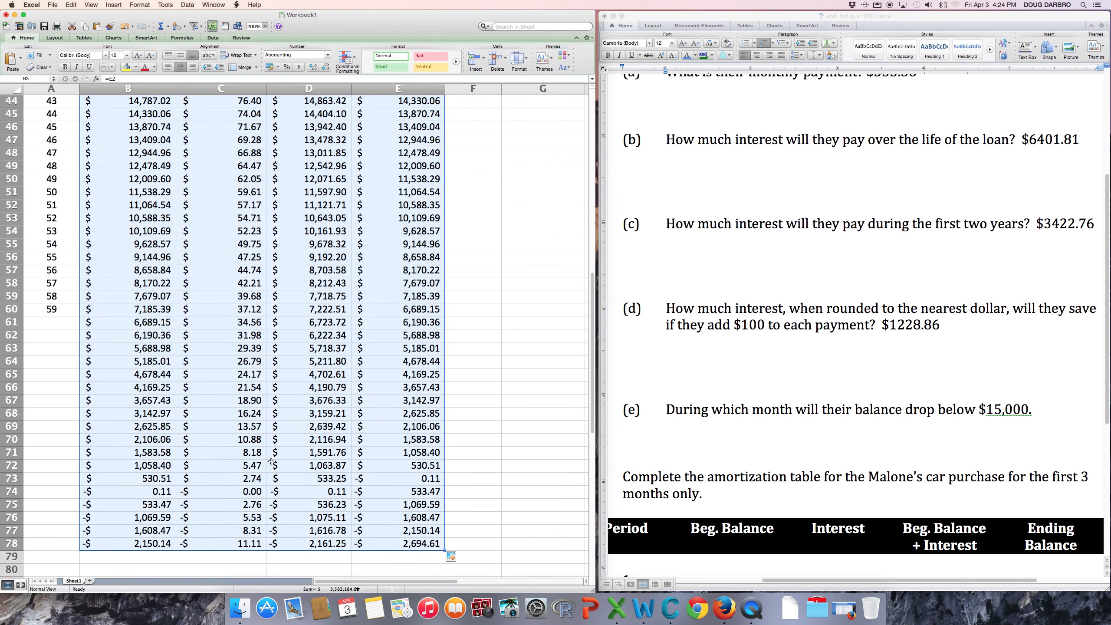
{"action": "left_click", "coordinate": [52, 308]}
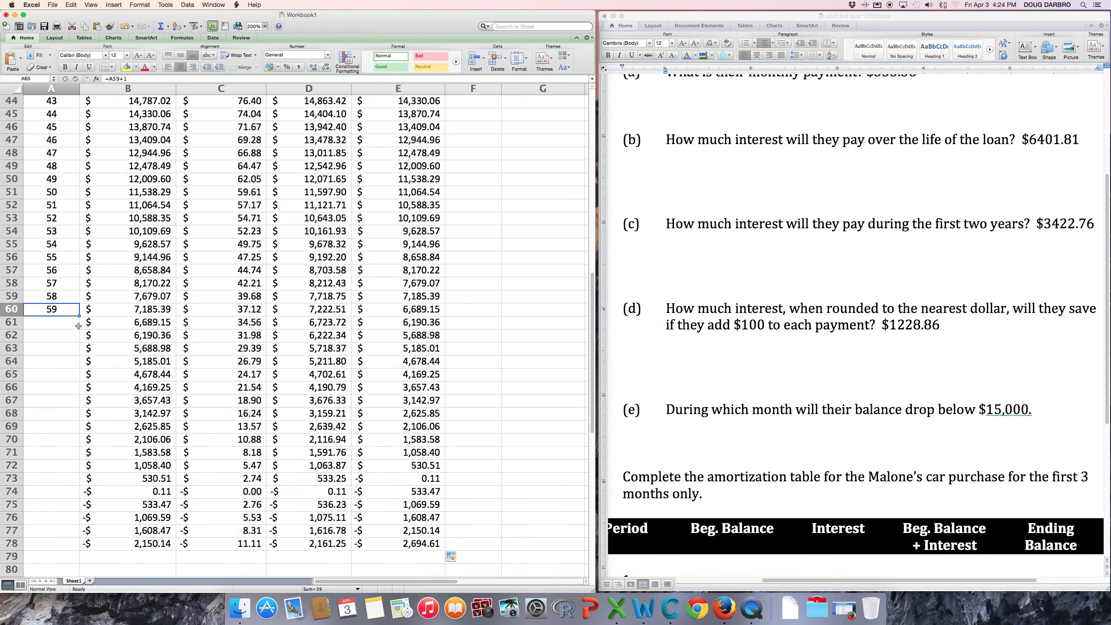
{"action": "left_click_drag", "start_coordinate": [79, 322], "coordinate": [79, 481]}
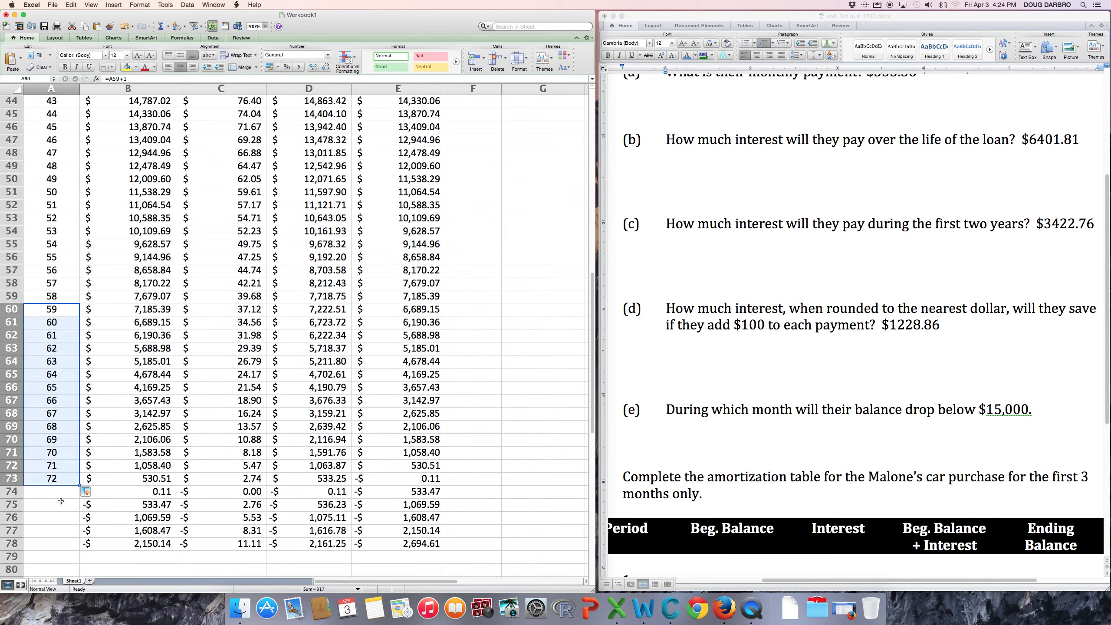
Clear rows 74–80 that hold negative balances.
{"action": "left_click", "coordinate": [26, 500]}
{"action": "left_click_drag", "start_coordinate": [13, 491], "coordinate": [18, 569]}
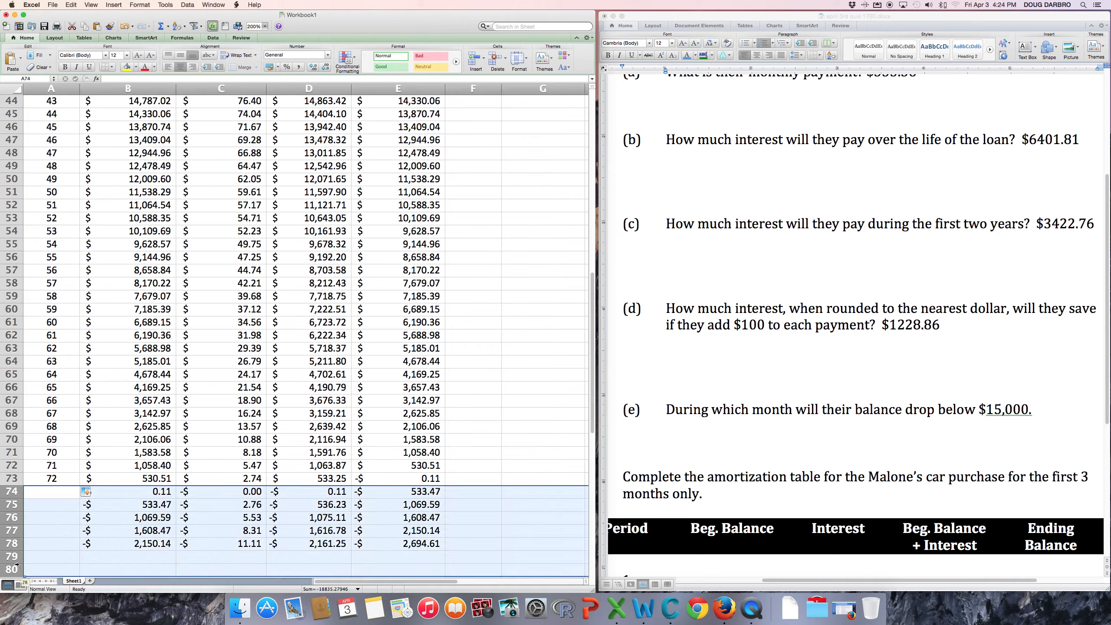
{"action": "right_click", "coordinate": [7, 531]}
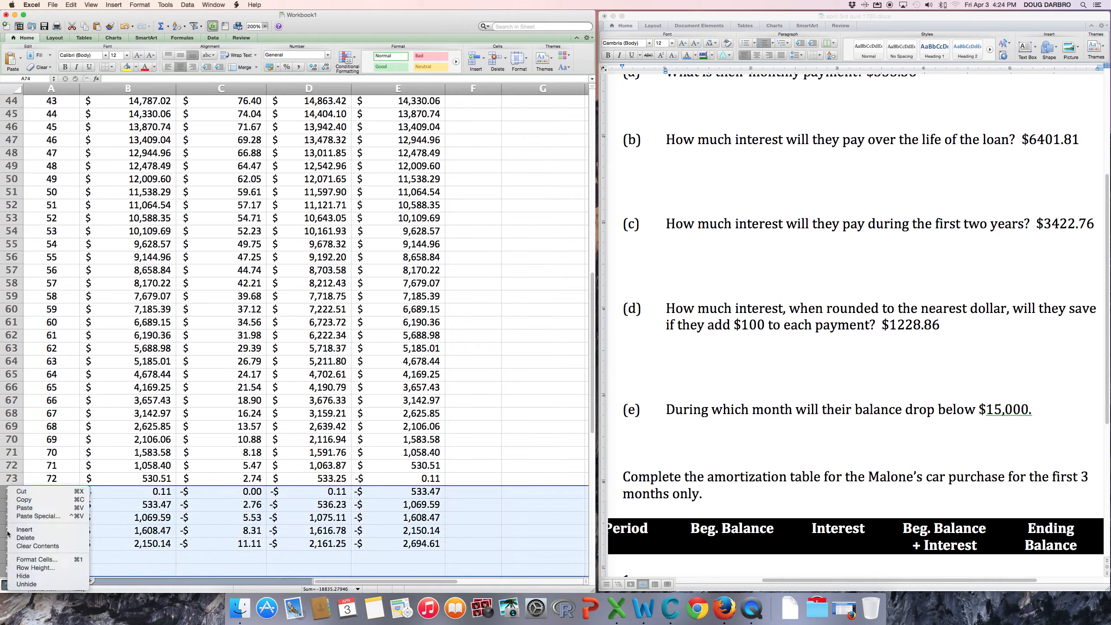
{"action": "left_click", "coordinate": [31, 537]}
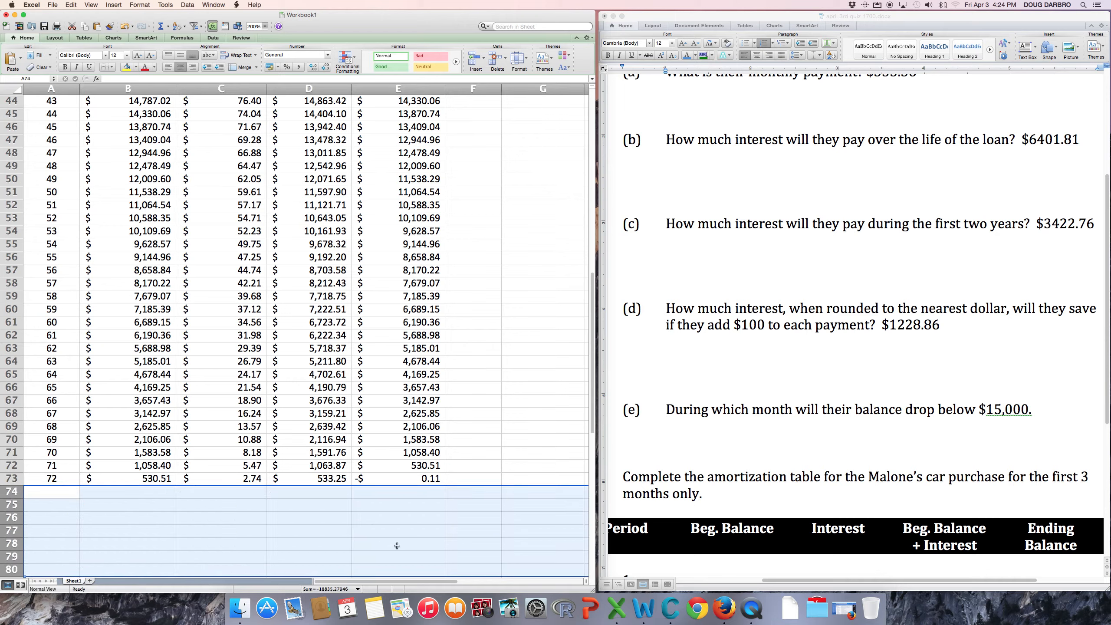
{"action": "left_click", "coordinate": [475, 517]}
Select row 43, where period 42 first ends below $15,000.
{"action": "scroll", "coordinate": [476, 517], "scroll_direction": "up", "scroll_amount": 1}
{"action": "scroll", "coordinate": [476, 517], "scroll_direction": "up", "scroll_amount": 8}
{"action": "scroll", "coordinate": [475, 518], "scroll_direction": "down", "scroll_amount": 3}
{"action": "scroll", "coordinate": [476, 518], "scroll_direction": "down", "scroll_amount": 1}
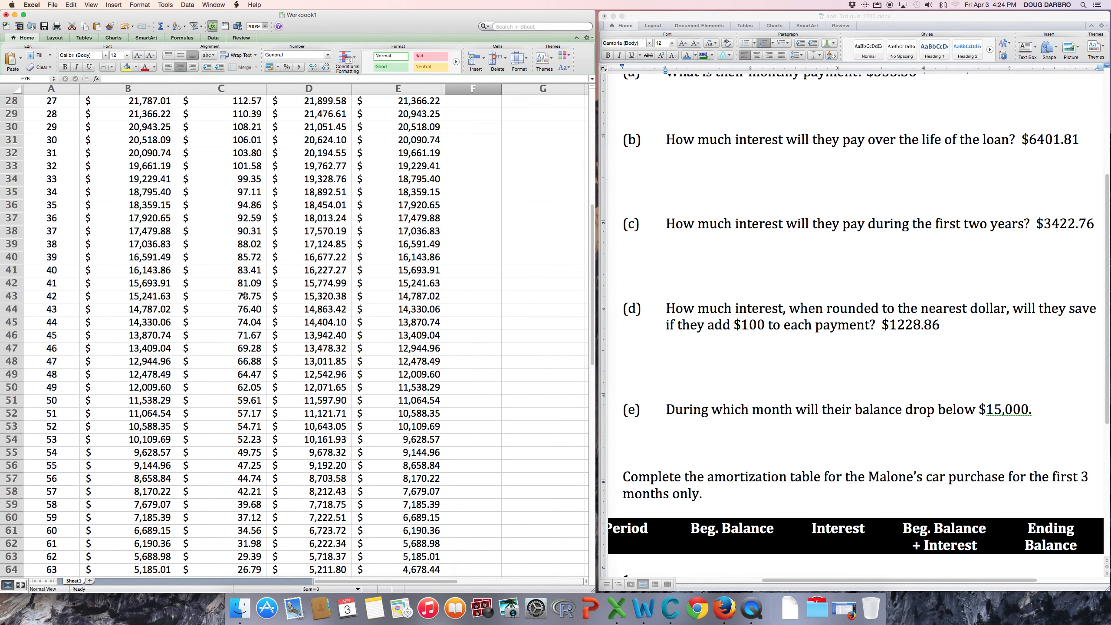
{"action": "left_click", "coordinate": [9, 296]}
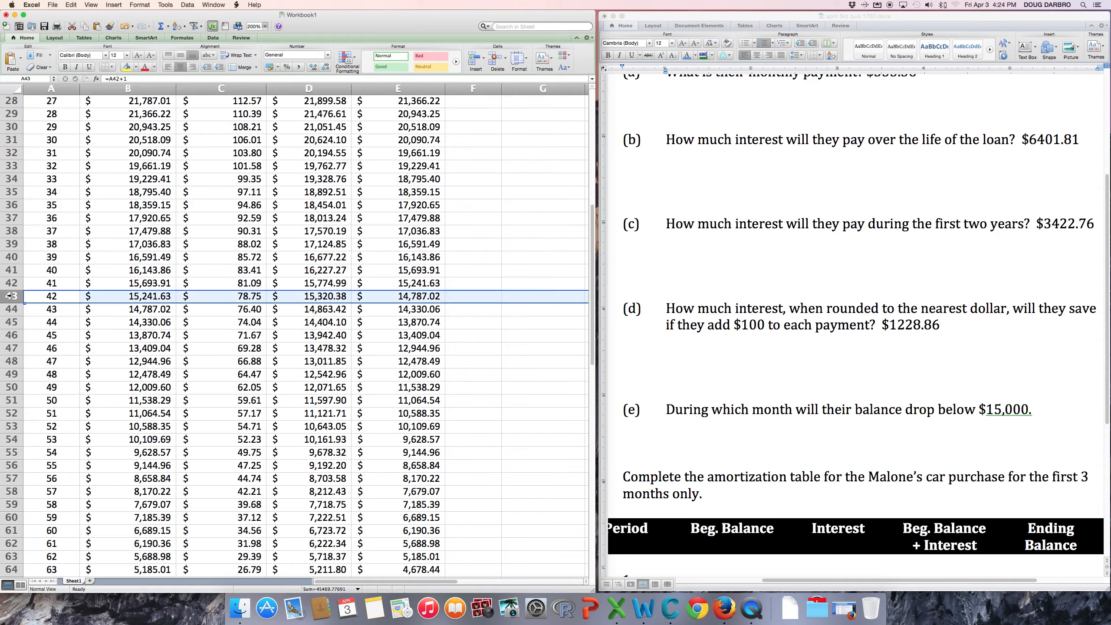
{"action": "left_click", "coordinate": [719, 431]}
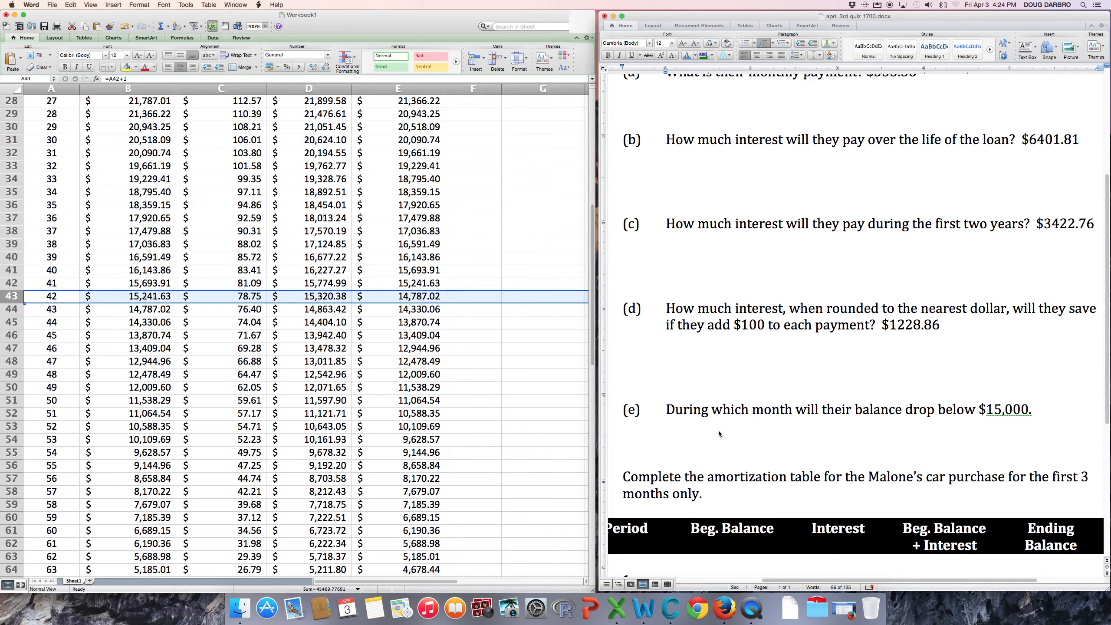
Finish question (e) after '$15,000' with '? 42nd month' as its answer.
{"action": "left_click", "coordinate": [1055, 404]}
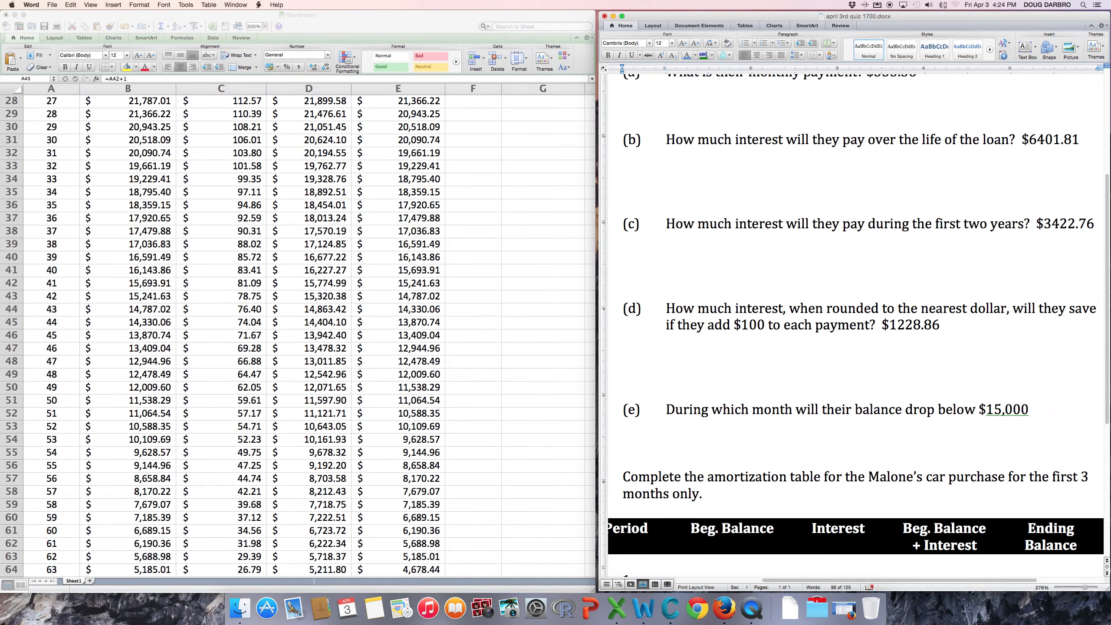
{"action": "type", "text": "?  42nd month"}
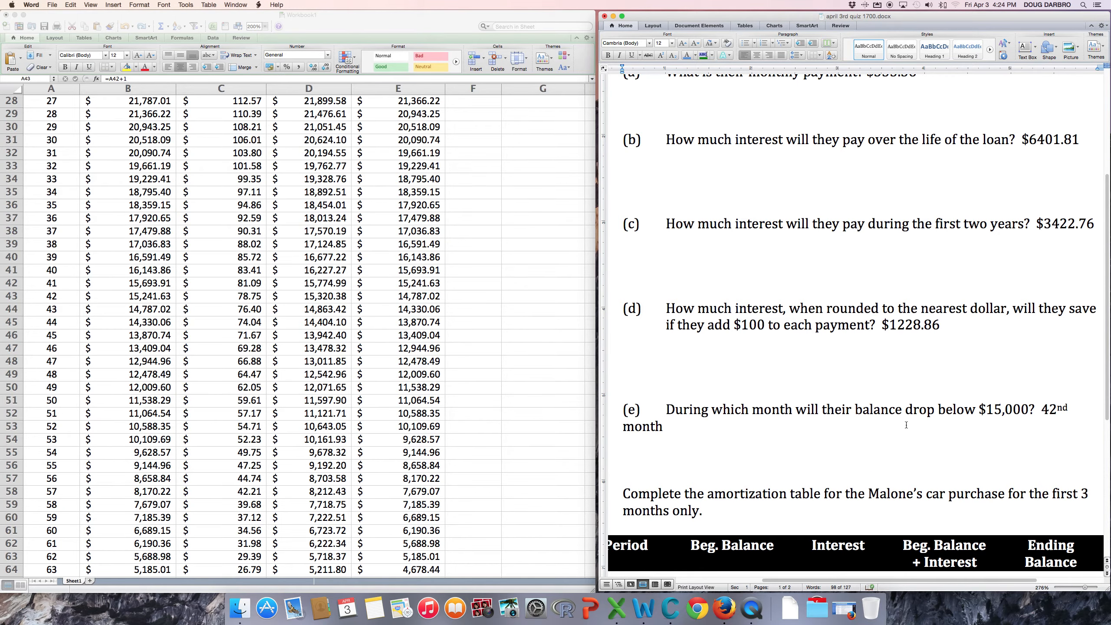
{"action": "scroll", "coordinate": [906, 424], "scroll_direction": "down", "scroll_amount": 5}
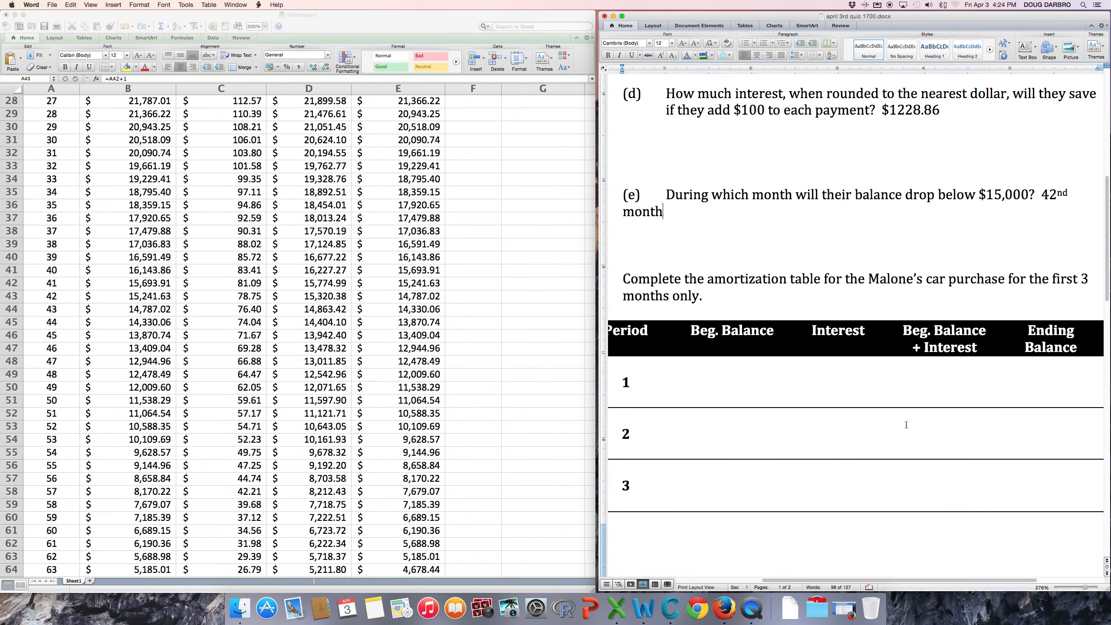
{"action": "scroll", "coordinate": [906, 424], "scroll_direction": "left", "scroll_amount": 3}
{"action": "scroll", "coordinate": [901, 419], "scroll_direction": "right", "scroll_amount": 3}
In Excel, select B2:E4 to review the first three periods, starting at the $32,000.00 balance.
{"action": "left_click", "coordinate": [481, 318]}
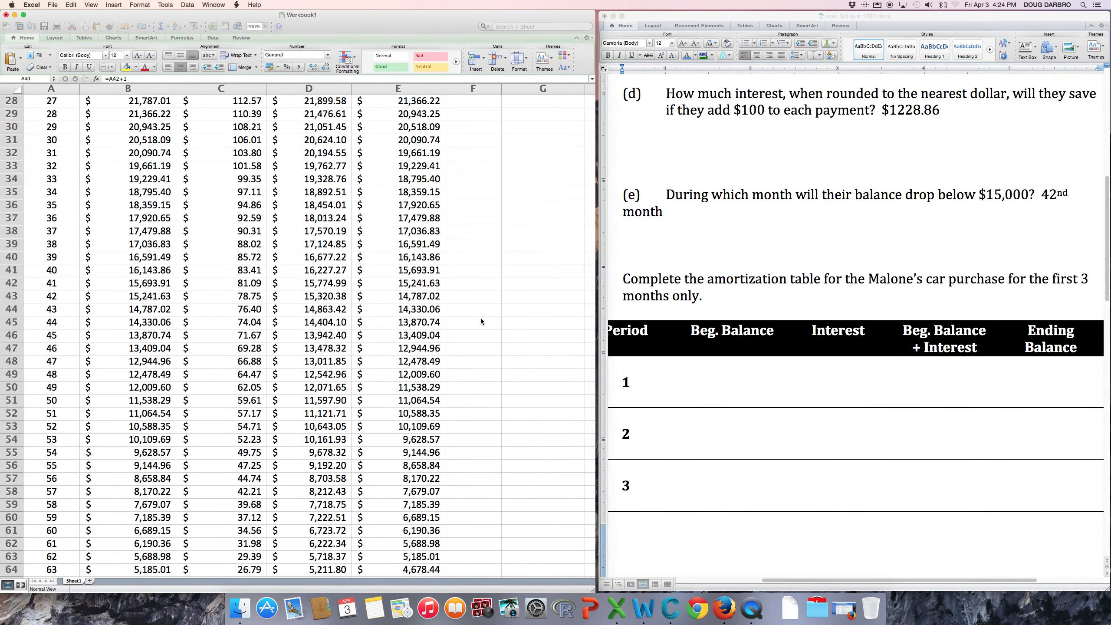
{"action": "scroll", "coordinate": [481, 318], "scroll_direction": "up", "scroll_amount": 9}
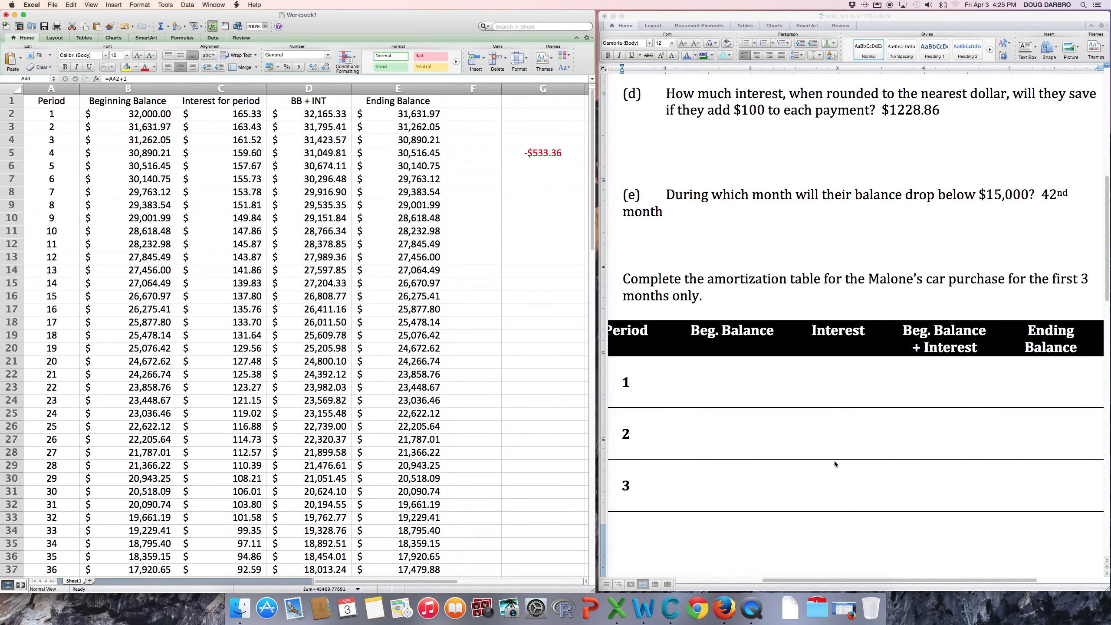
{"action": "left_click", "coordinate": [136, 118]}
{"action": "left_click_drag", "start_coordinate": [140, 139], "coordinate": [399, 140]}
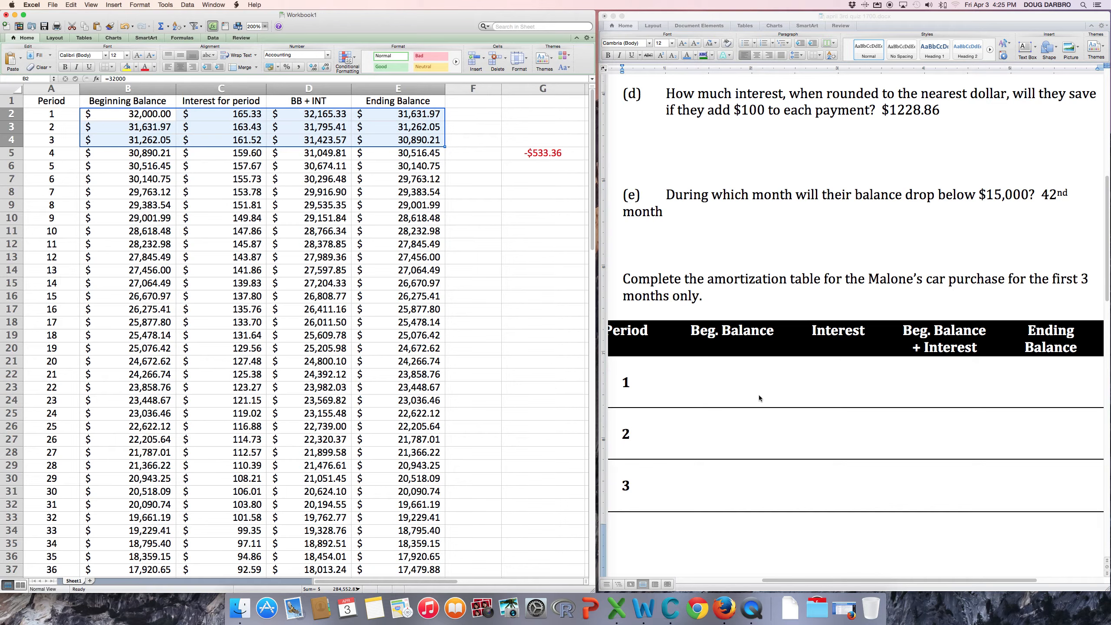
{"action": "left_click", "coordinate": [728, 380]}
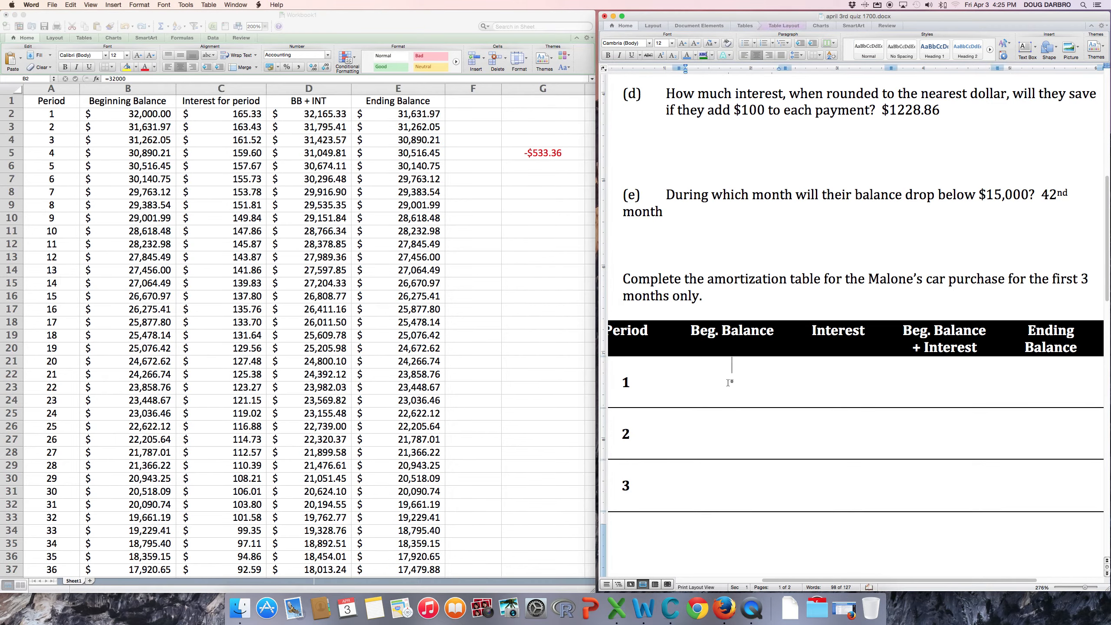
Fill the amortization table with $32,000 and $165.33 for period 1 and $30,890.21 for period 3.
{"action": "type", "text": "$32,000"}
{"action": "key", "text": "Tab"}
{"action": "type", "text": "$165."}
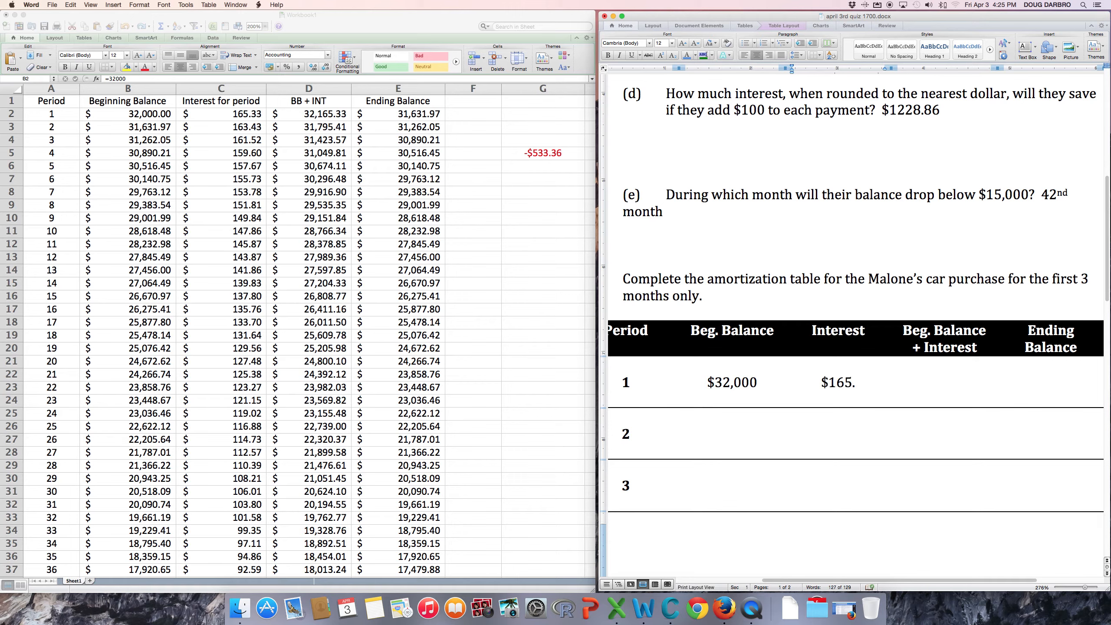
{"action": "type", "text": "33"}
{"action": "type", "text": "$30,"}
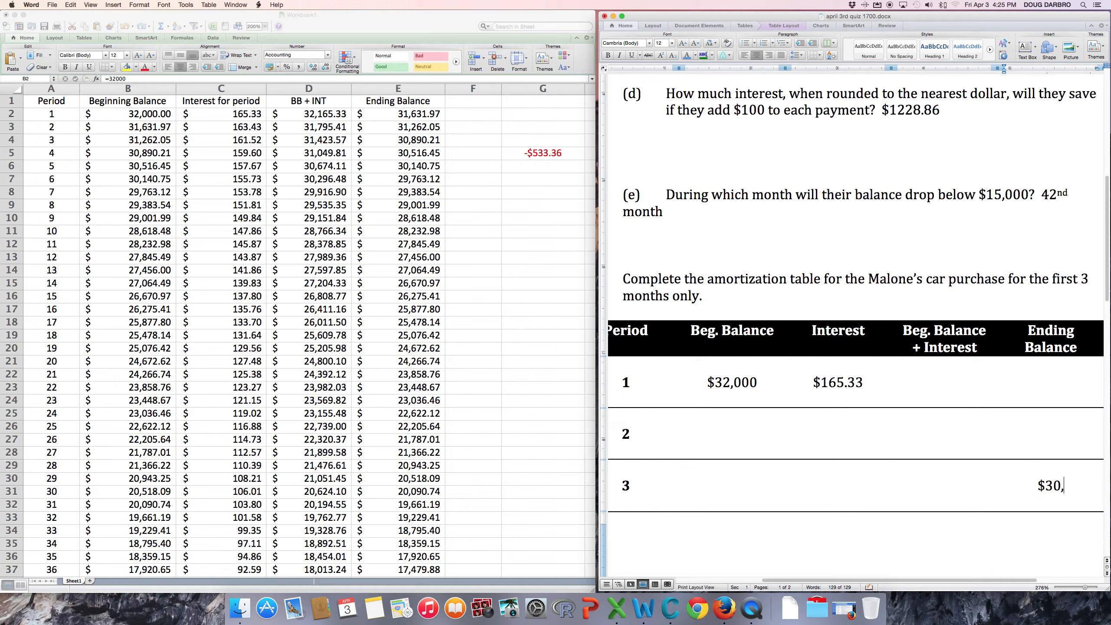
{"action": "type", "text": "890.21"}
{"action": "scroll", "coordinate": [825, 290], "scroll_direction": "left", "scroll_amount": 5}
{"action": "scroll", "coordinate": [825, 290], "scroll_direction": "right", "scroll_amount": 8}
{"action": "scroll", "coordinate": [825, 290], "scroll_direction": "left", "scroll_amount": 3}
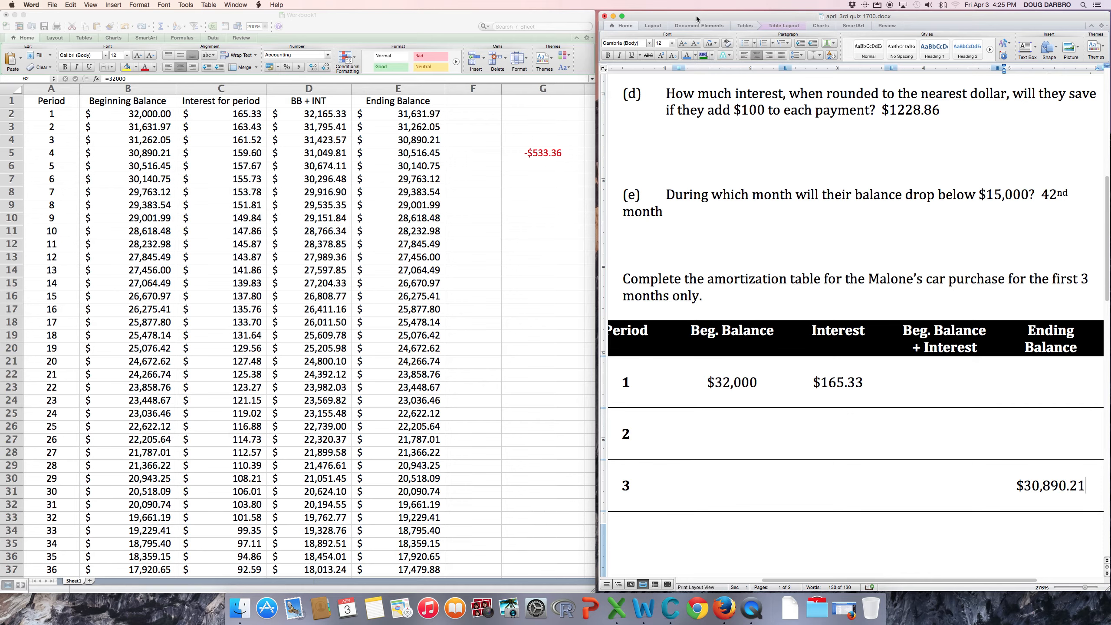
Switch Word to full-screen view and retitle the handout 'Spreadsheet Quiz'.
{"action": "left_click", "coordinate": [56, 6]}
{"action": "mouse_move", "coordinate": [93, 6]}
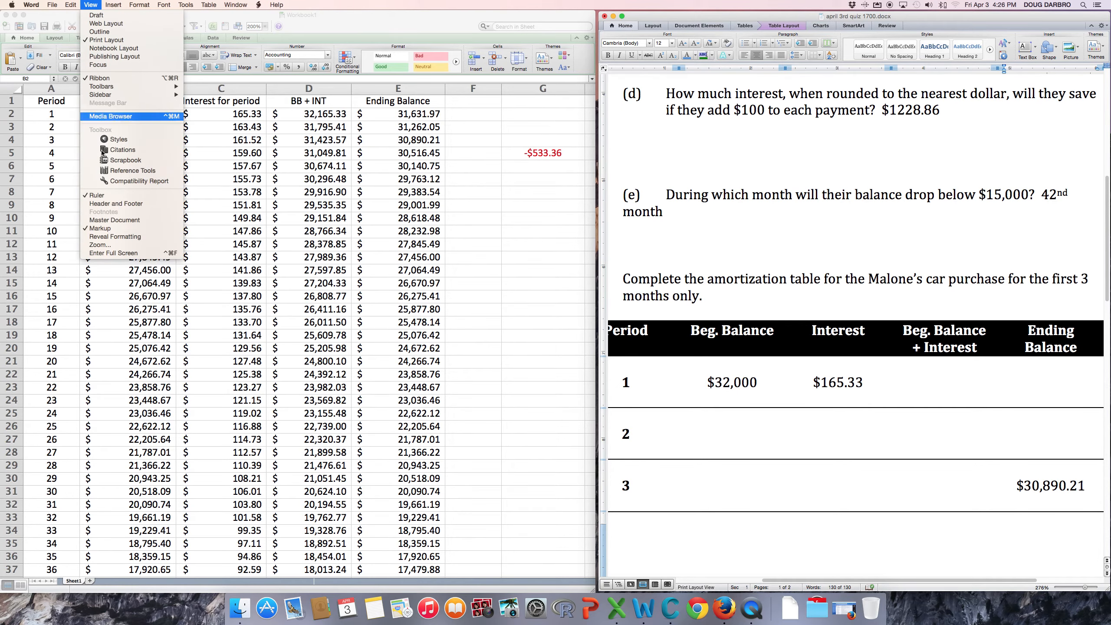
{"action": "left_click", "coordinate": [108, 253]}
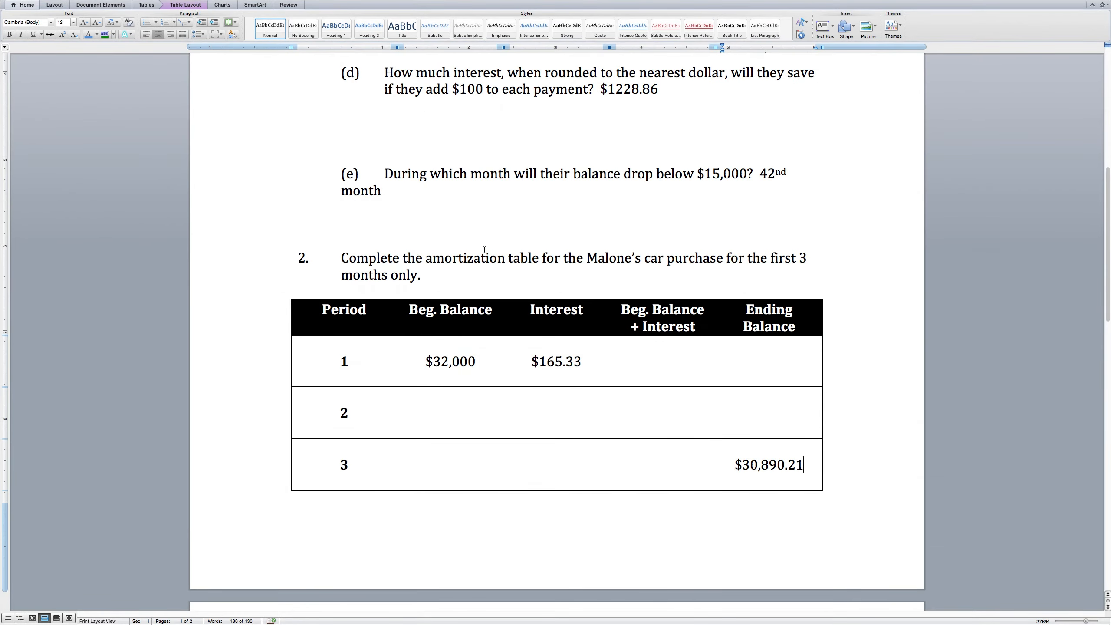
{"action": "scroll", "coordinate": [485, 249], "scroll_direction": "up", "scroll_amount": 10}
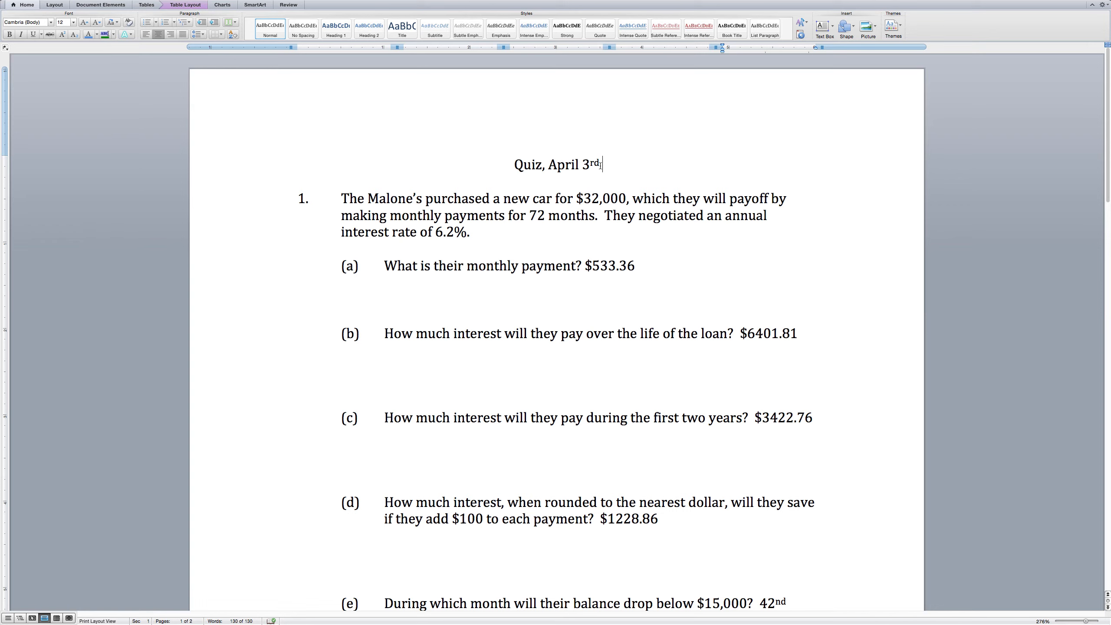
{"action": "left_click_drag", "start_coordinate": [603, 164], "coordinate": [524, 169]}
{"action": "type", "text": "Sprea"}
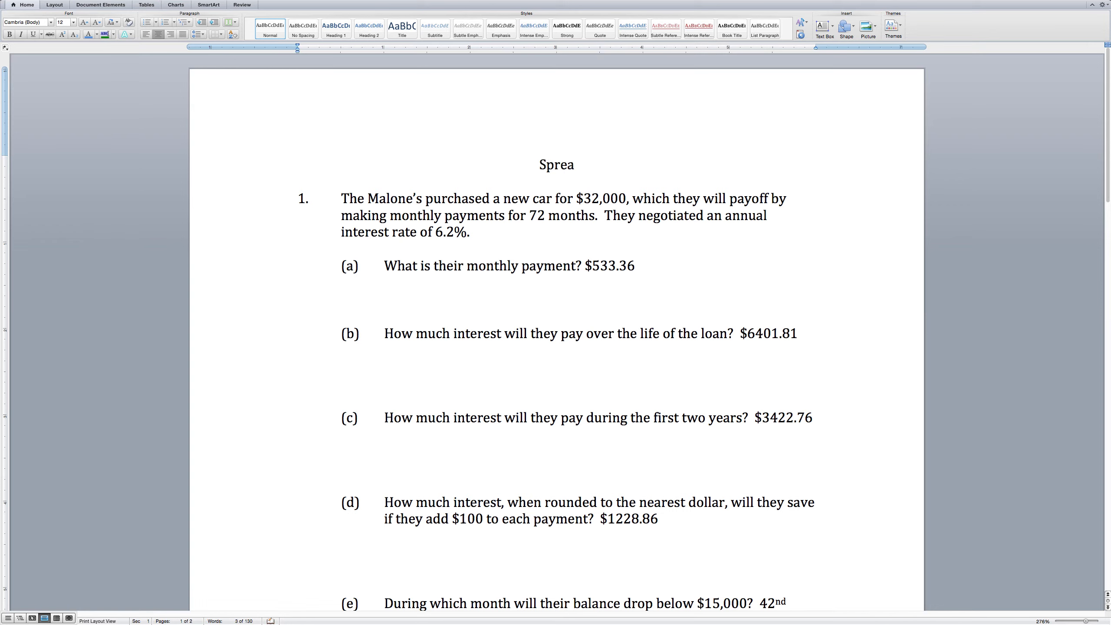
{"action": "type", "text": "dsheet Quiz"}
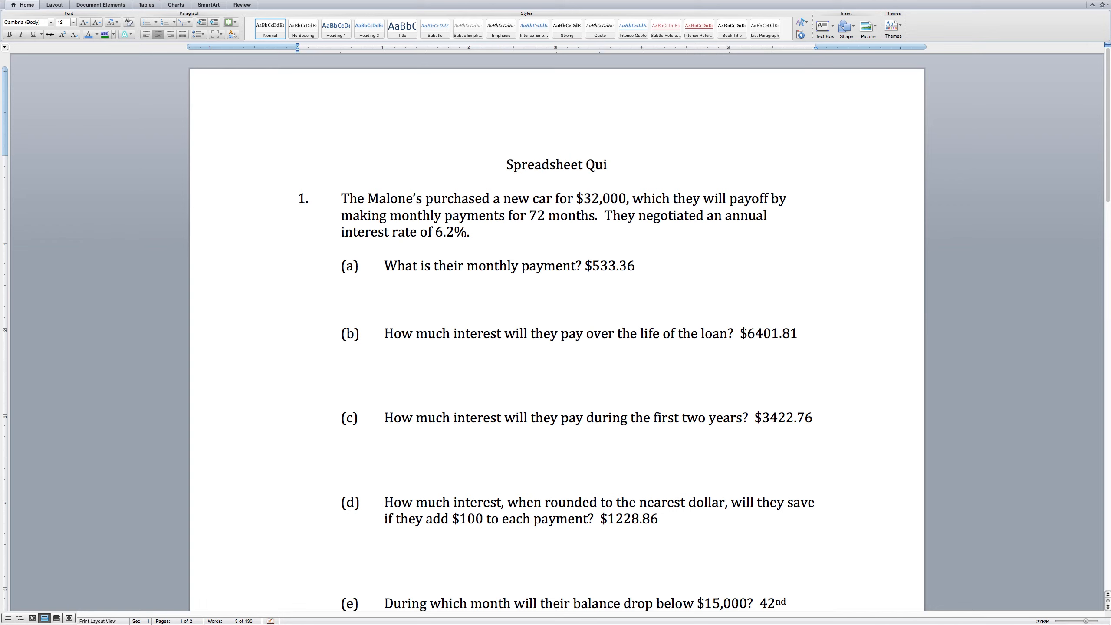
Change question 1's loan to $50,000 over 84 months at 4.9% interest.
{"action": "double_click", "coordinate": [591, 198]}
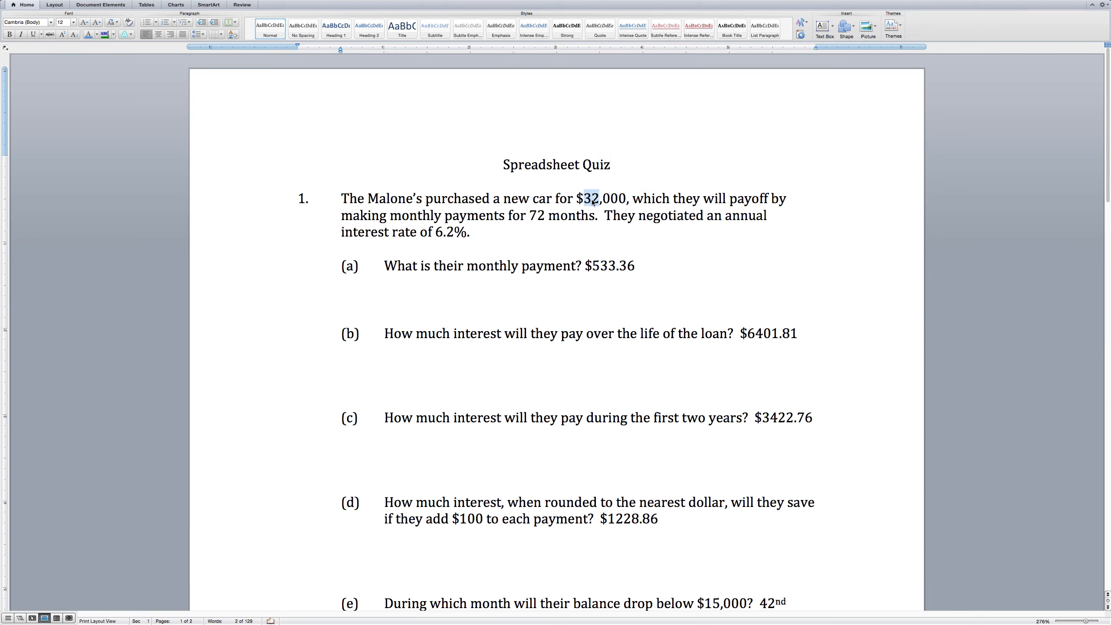
{"action": "type", "text": "50"}
{"action": "double_click", "coordinate": [541, 215]}
{"action": "type", "text": "8"}
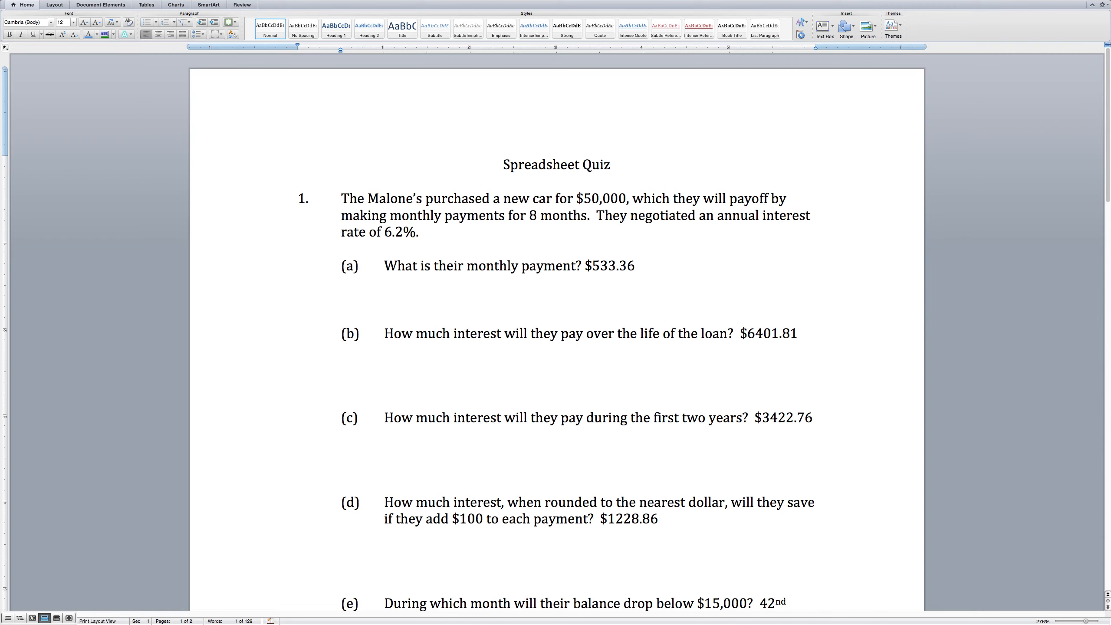
{"action": "type", "text": "4"}
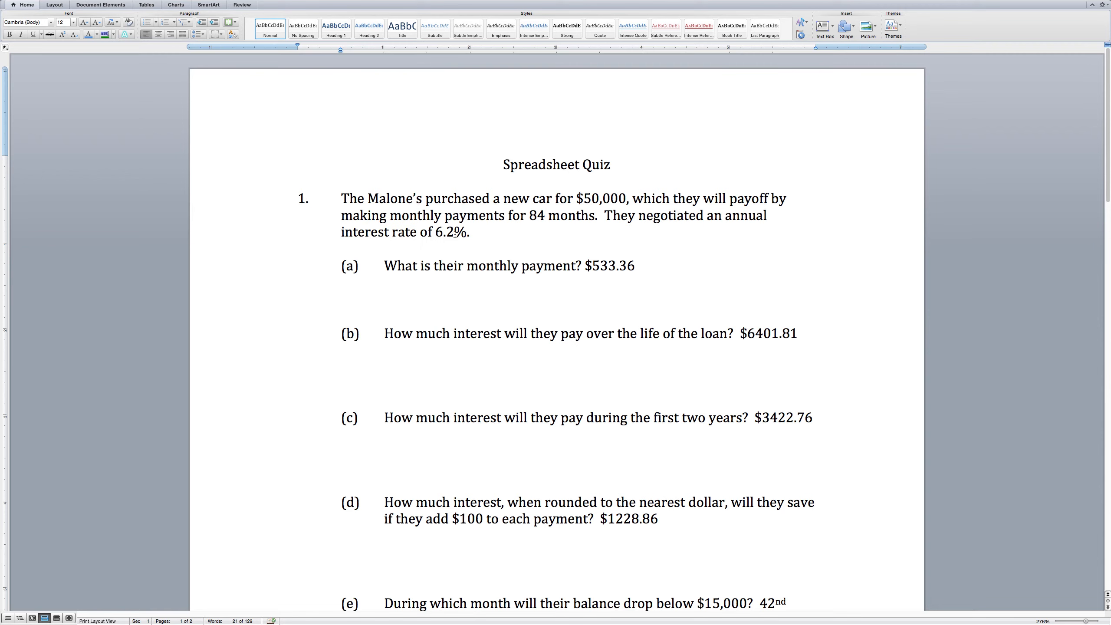
{"action": "left_click_drag", "start_coordinate": [454, 232], "coordinate": [439, 235]}
{"action": "type", "text": "4.9"}
{"action": "scroll", "coordinate": [485, 270], "scroll_direction": "down", "scroll_amount": 2}
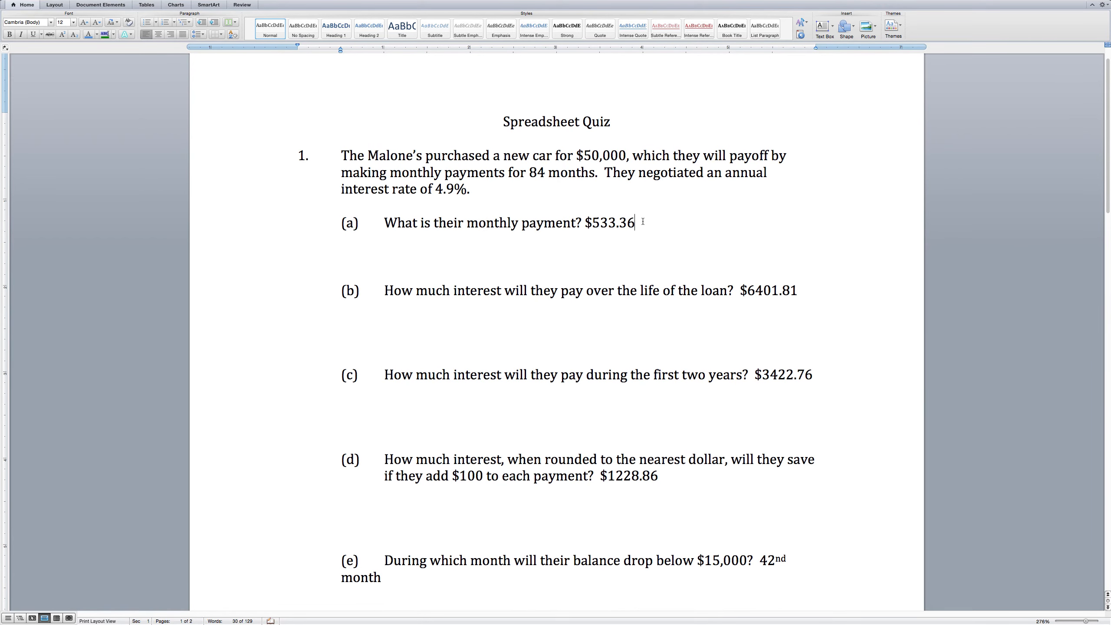
{"action": "left_click_drag", "start_coordinate": [643, 221], "coordinate": [585, 223]}
Delete the answers to questions (a) through (d): $533.36, $6401.81, $3422.76 and 1228.86.
{"action": "key", "text": "BackSpace"}
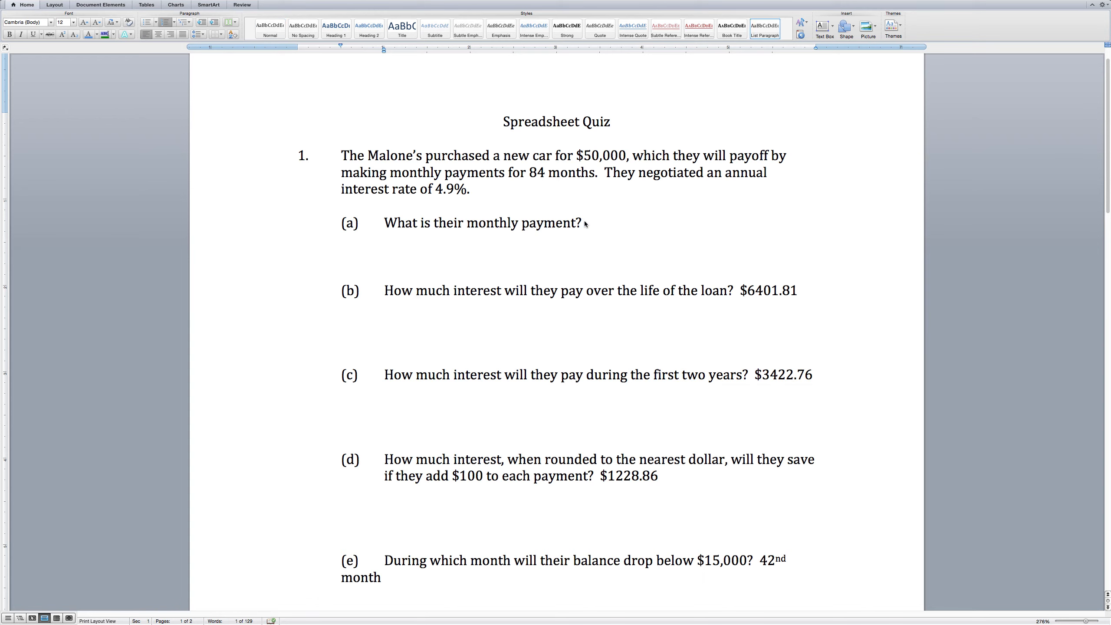
{"action": "left_click_drag", "start_coordinate": [807, 292], "coordinate": [742, 292]}
{"action": "key", "text": "BackSpace"}
{"action": "scroll", "coordinate": [635, 340], "scroll_direction": "down", "scroll_amount": 2}
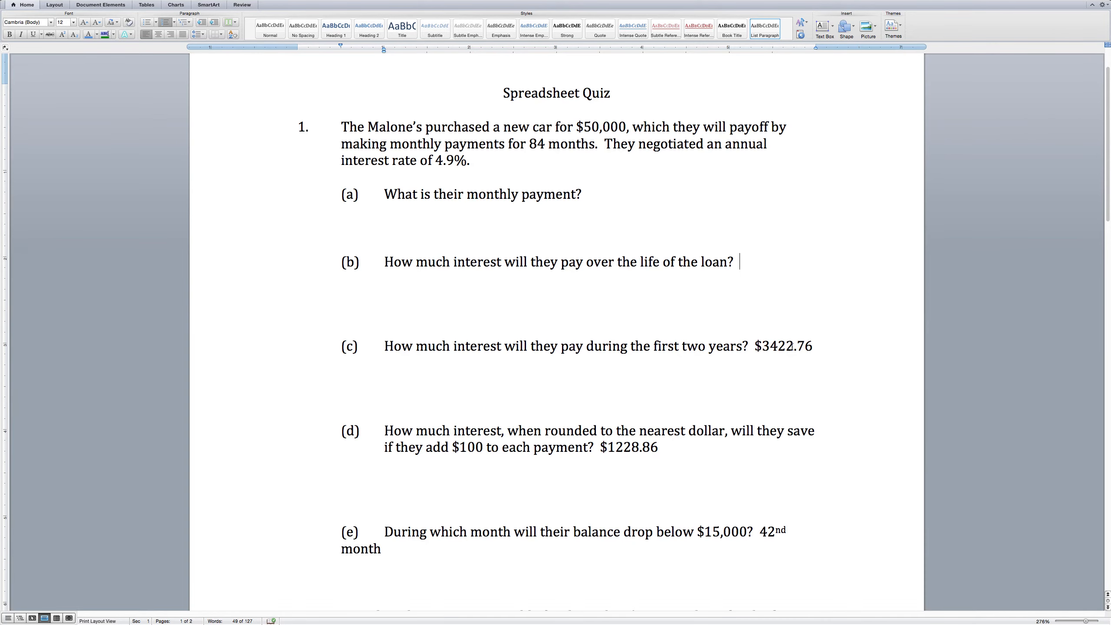
{"action": "left_click_drag", "start_coordinate": [820, 347], "coordinate": [754, 347]}
{"action": "key", "text": "BackSpace"}
{"action": "scroll", "coordinate": [730, 374], "scroll_direction": "down", "scroll_amount": 5}
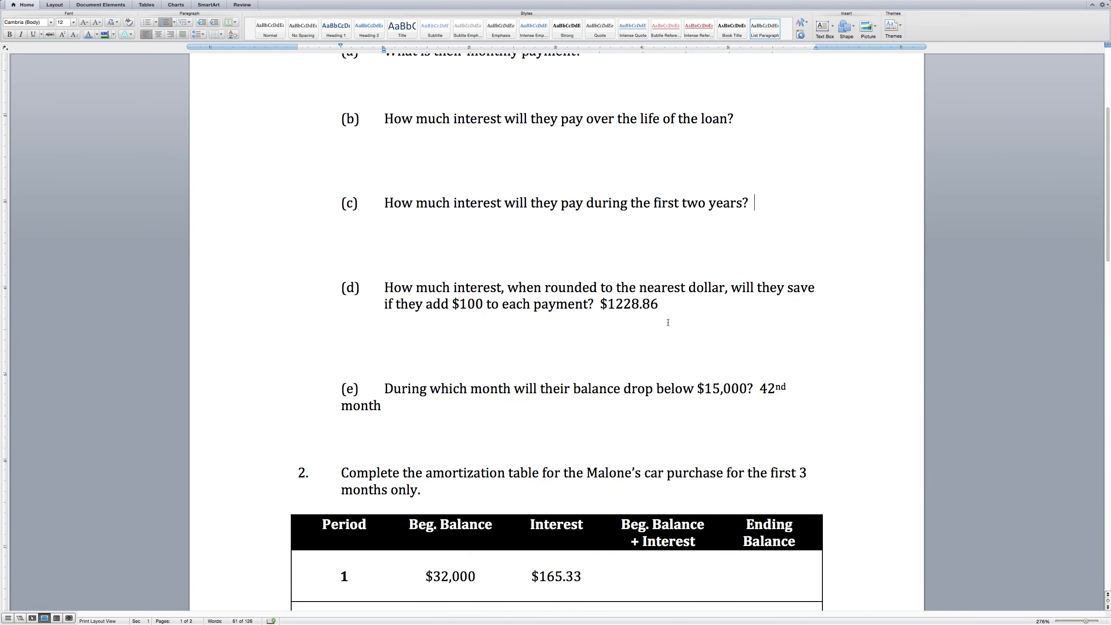
{"action": "left_click_drag", "start_coordinate": [661, 305], "coordinate": [608, 305]}
{"action": "key", "text": "BackSpace"}
{"action": "key", "text": "BackSpace"}
Change $100 to $200 in (d), indent 'month' in (e), and remove the 42nd month answer.
{"action": "left_click_drag", "start_coordinate": [465, 304], "coordinate": [459, 304]}
{"action": "type", "text": "2"}
{"action": "scroll", "coordinate": [590, 324], "scroll_direction": "down", "scroll_amount": 2}
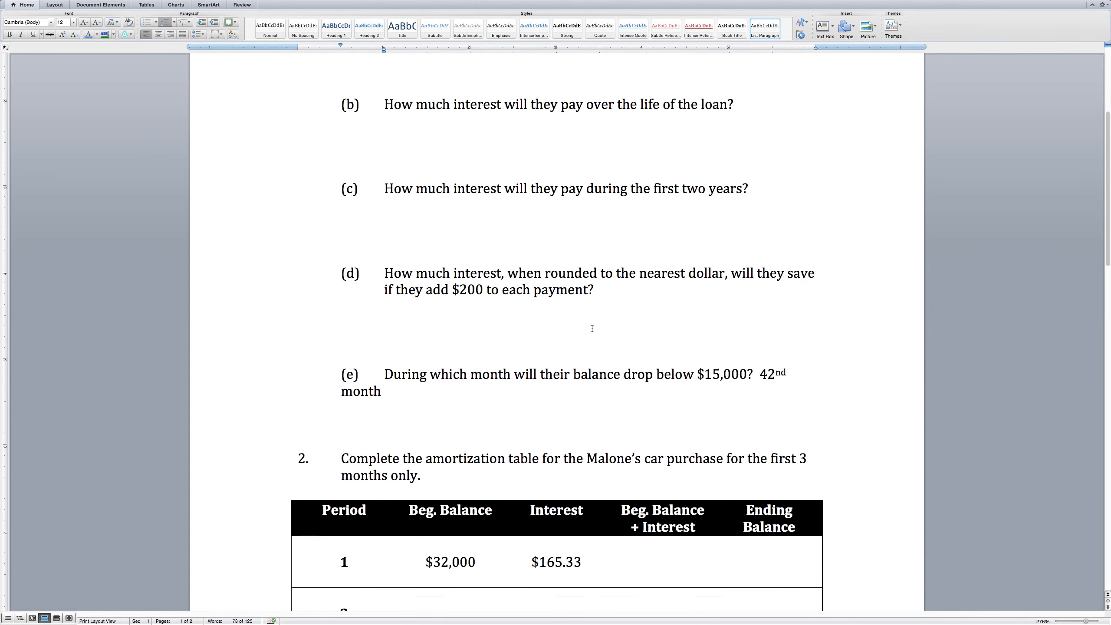
{"action": "left_click", "coordinate": [341, 377]}
{"action": "key", "text": "Tab"}
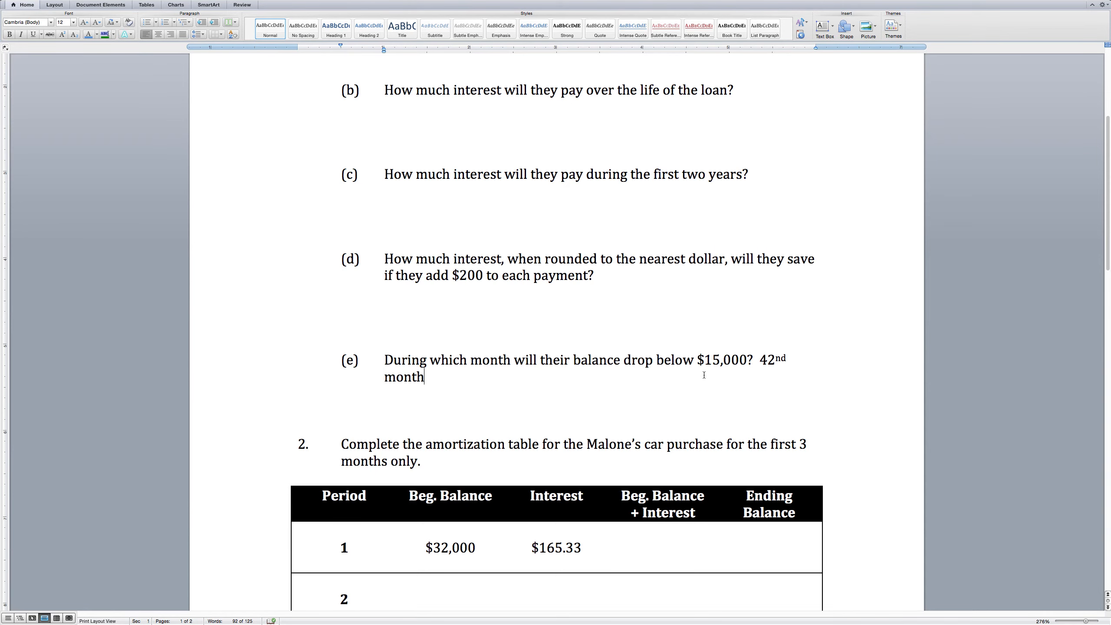
{"action": "left_click", "coordinate": [761, 360], "text": "shift"}
{"action": "key", "text": "BackSpace"}
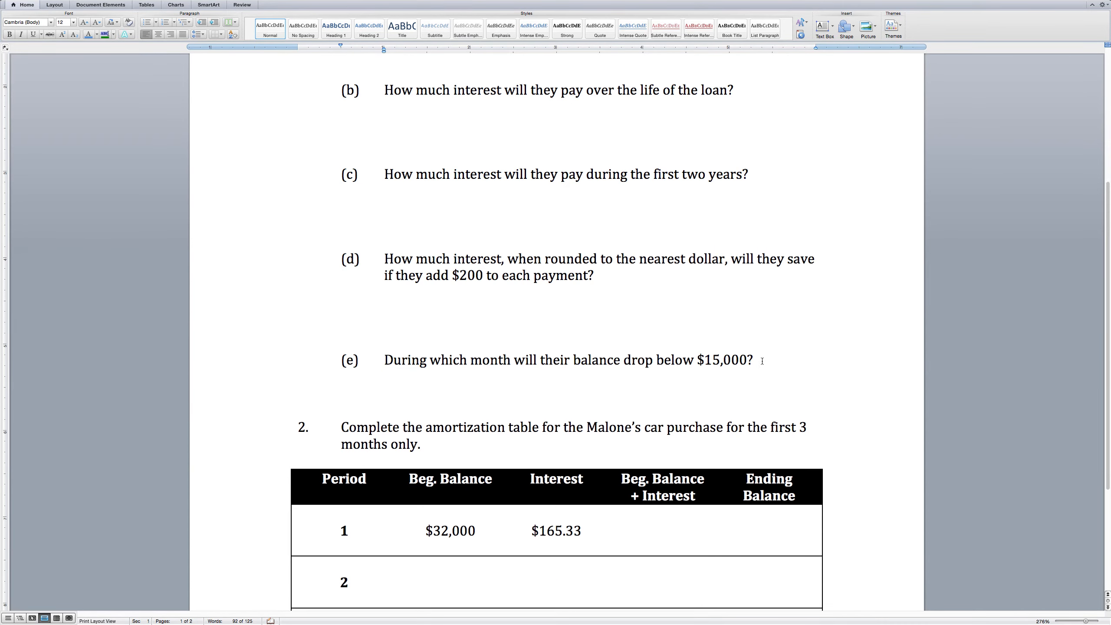
{"action": "scroll", "coordinate": [762, 363], "scroll_direction": "up", "scroll_amount": 5}
{"action": "scroll", "coordinate": [762, 362], "scroll_direction": "down", "scroll_amount": 5}
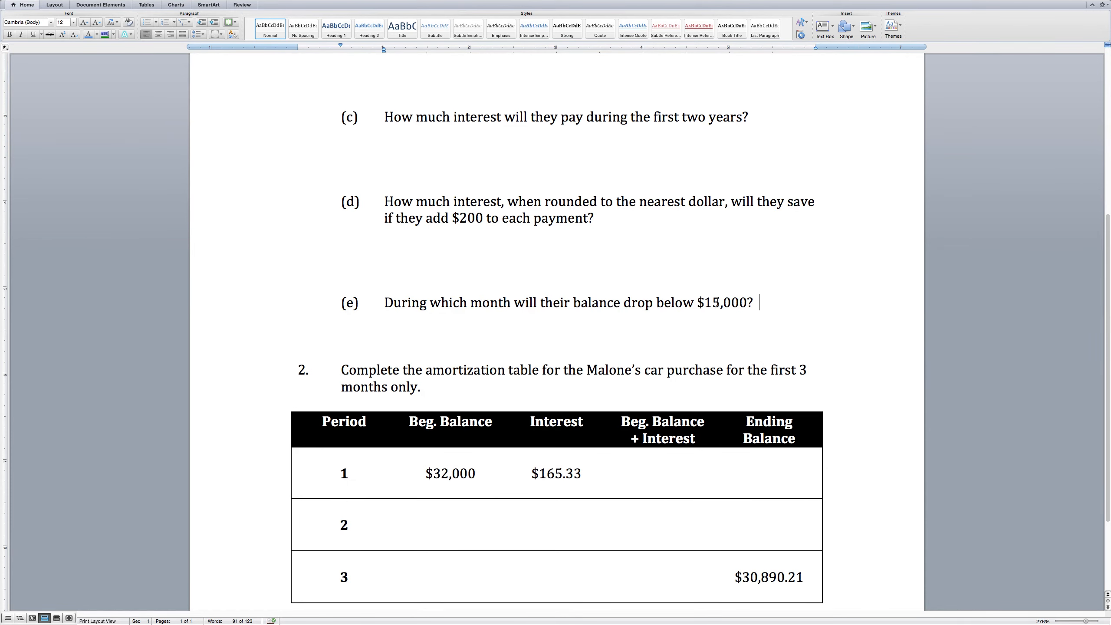
Change question (e)'s threshold to $25,000 and try deleting period 1's table cells.
{"action": "left_click_drag", "start_coordinate": [712, 302], "coordinate": [706, 303]}
{"action": "type", "text": "2"}
{"action": "left_click_drag", "start_coordinate": [427, 472], "coordinate": [571, 472]}
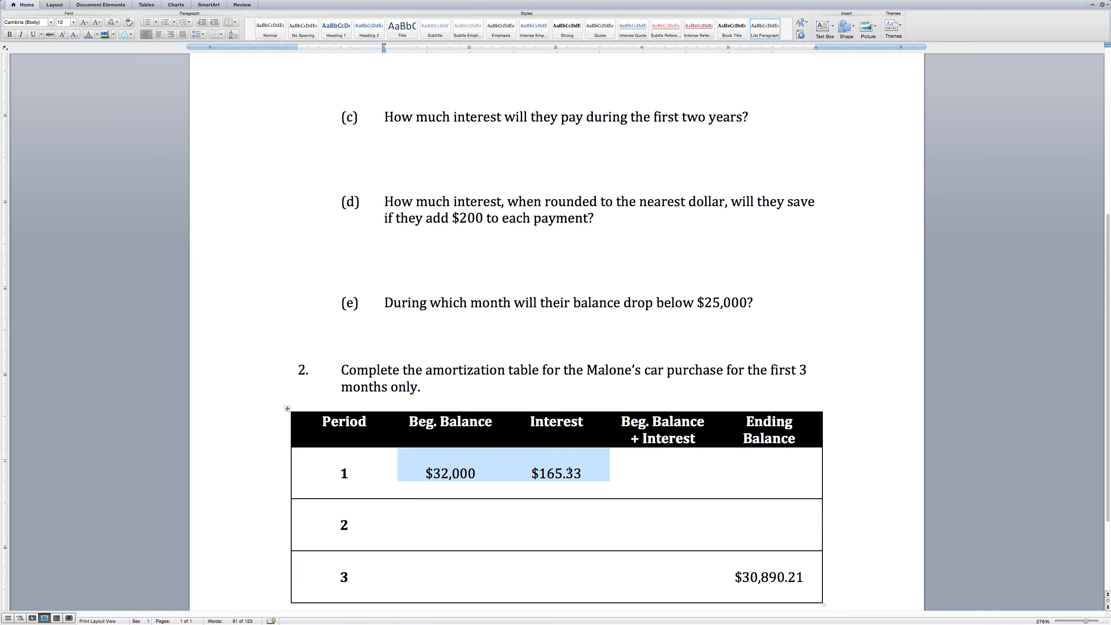
{"action": "key", "text": "BackSpace"}
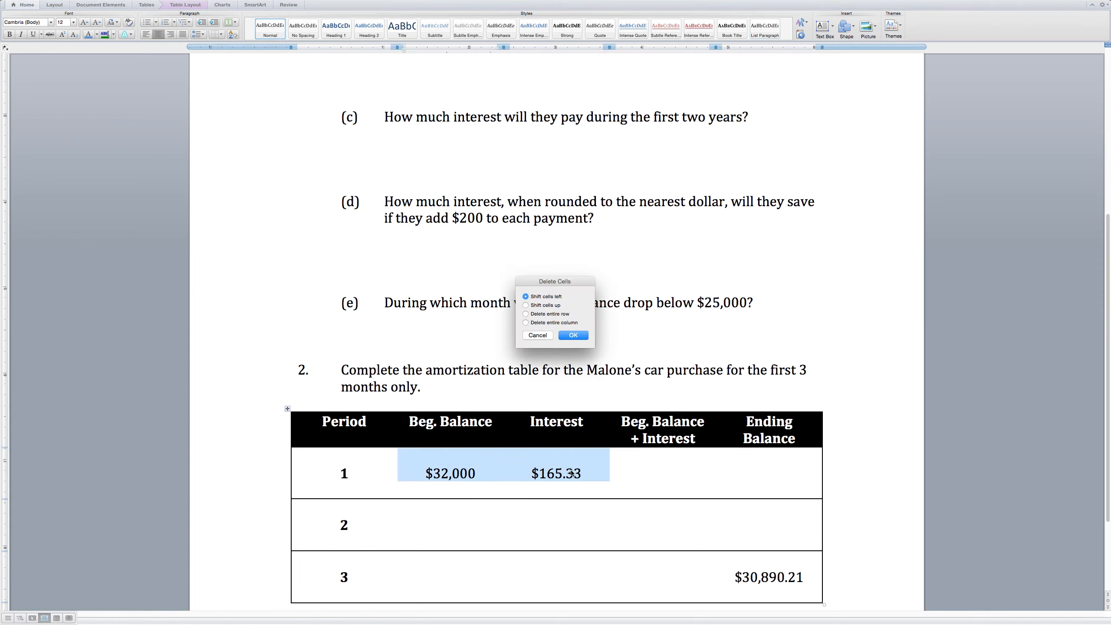
{"action": "left_click", "coordinate": [538, 335]}
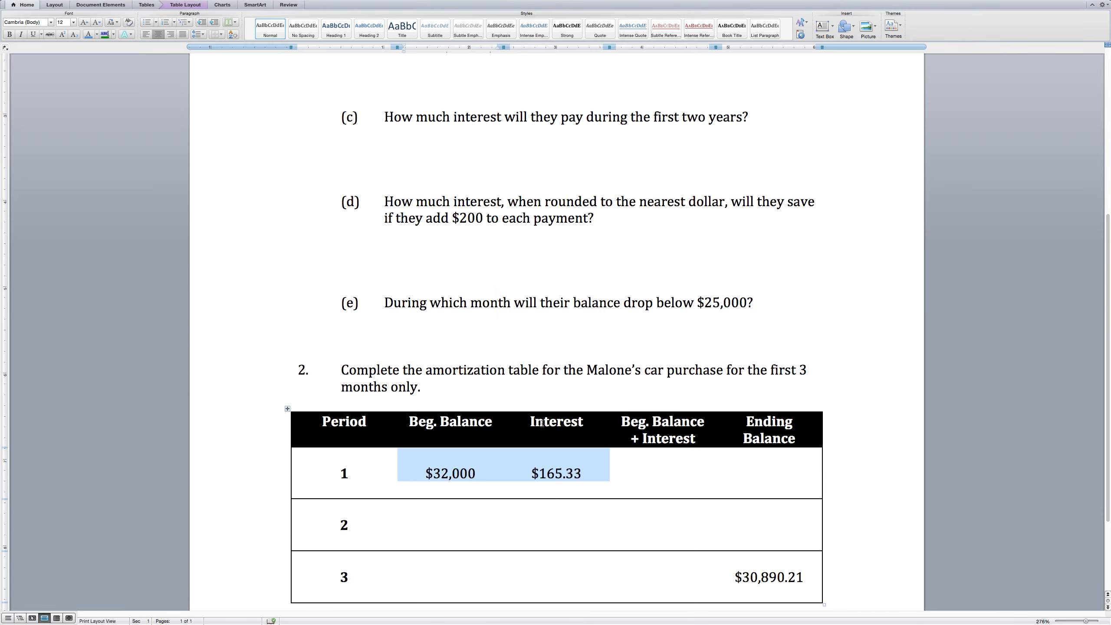
{"action": "right_click", "coordinate": [513, 462]}
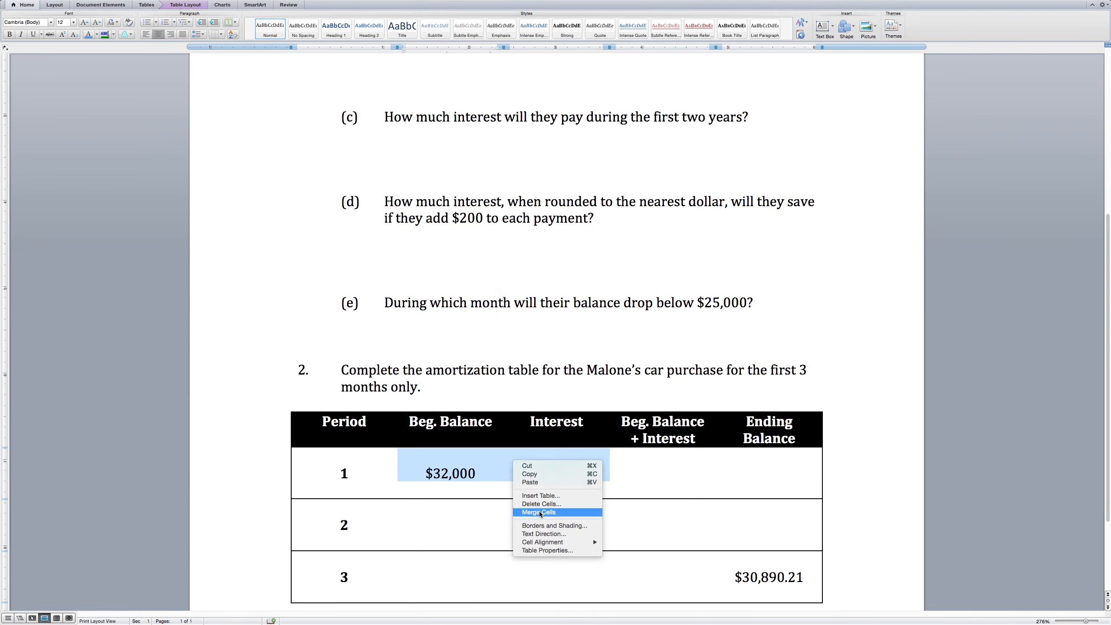
{"action": "left_click", "coordinate": [600, 472]}
{"action": "triple_click", "coordinate": [569, 472]}
{"action": "key", "text": "BackSpace"}
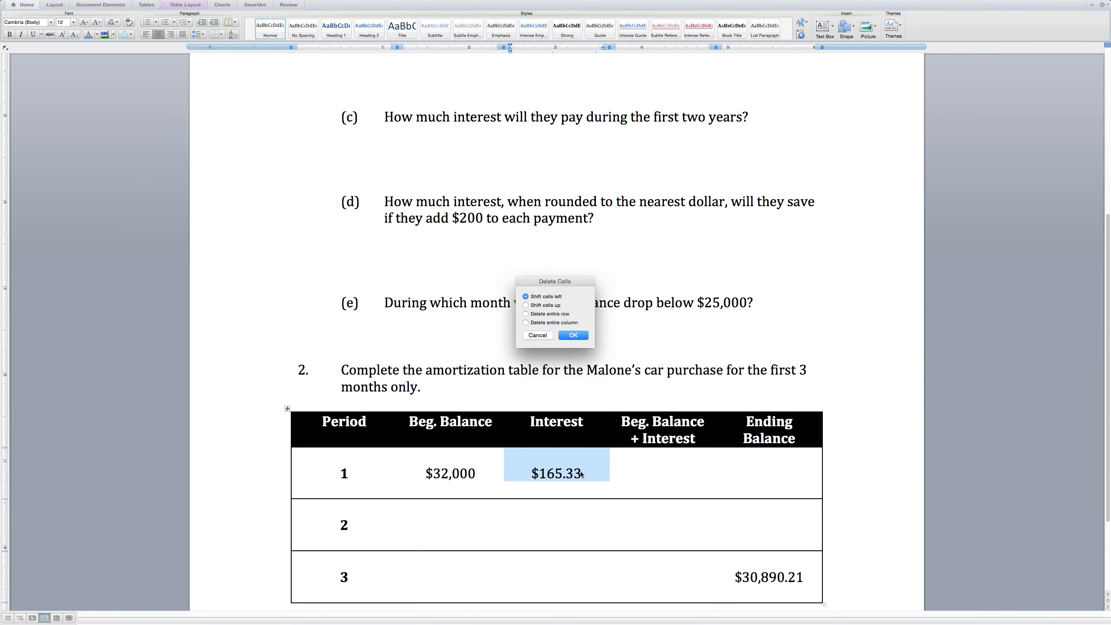
{"action": "left_click", "coordinate": [573, 335]}
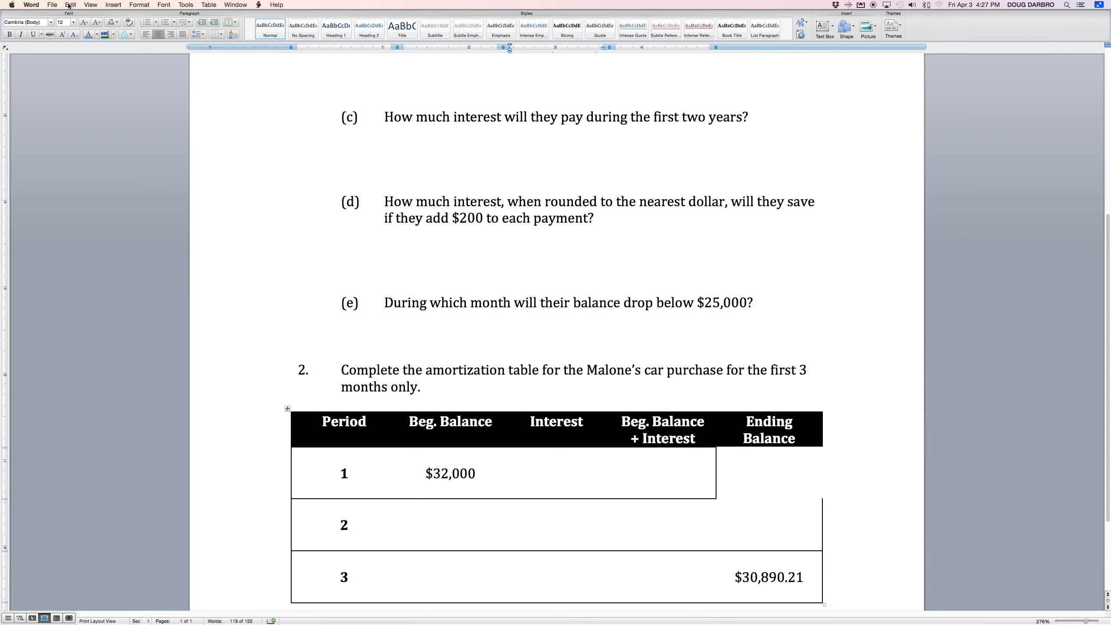
Undo the cell deletion, then clear $165.33, $32,000 and $30,890.21 from the table.
{"action": "left_click", "coordinate": [70, 5]}
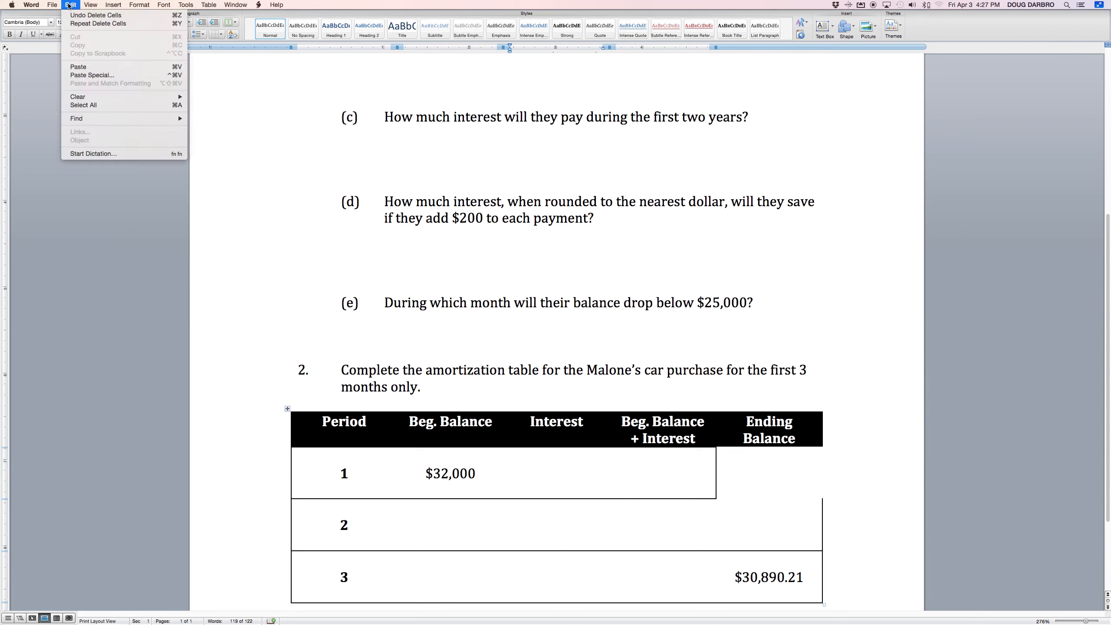
{"action": "left_click", "coordinate": [99, 16]}
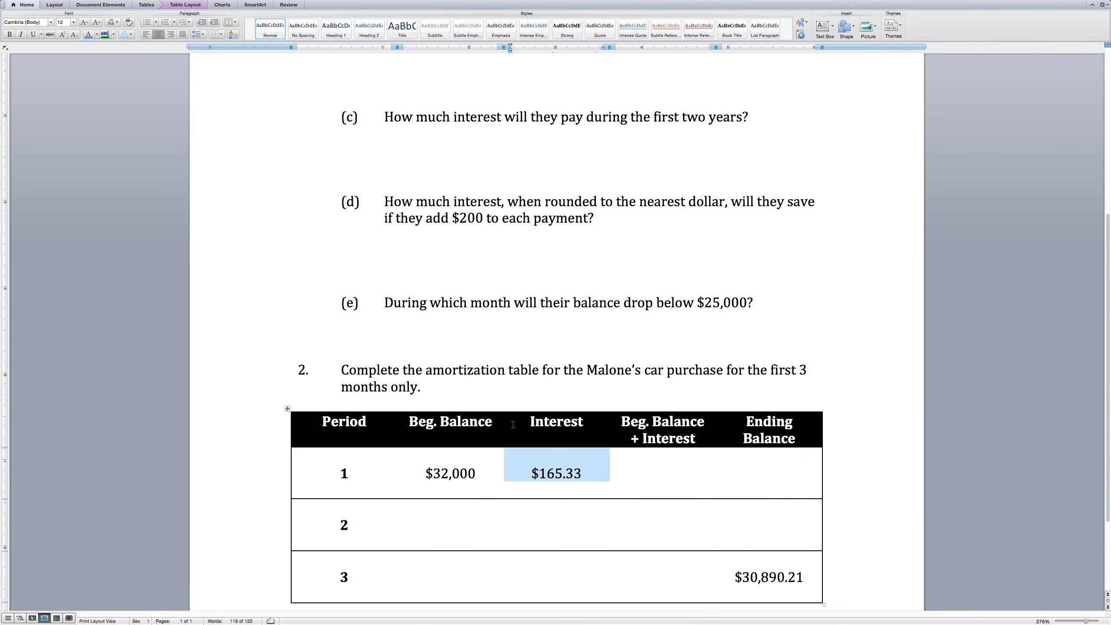
{"action": "left_click", "coordinate": [527, 475]}
{"action": "left_click_drag", "start_coordinate": [532, 475], "coordinate": [582, 474]}
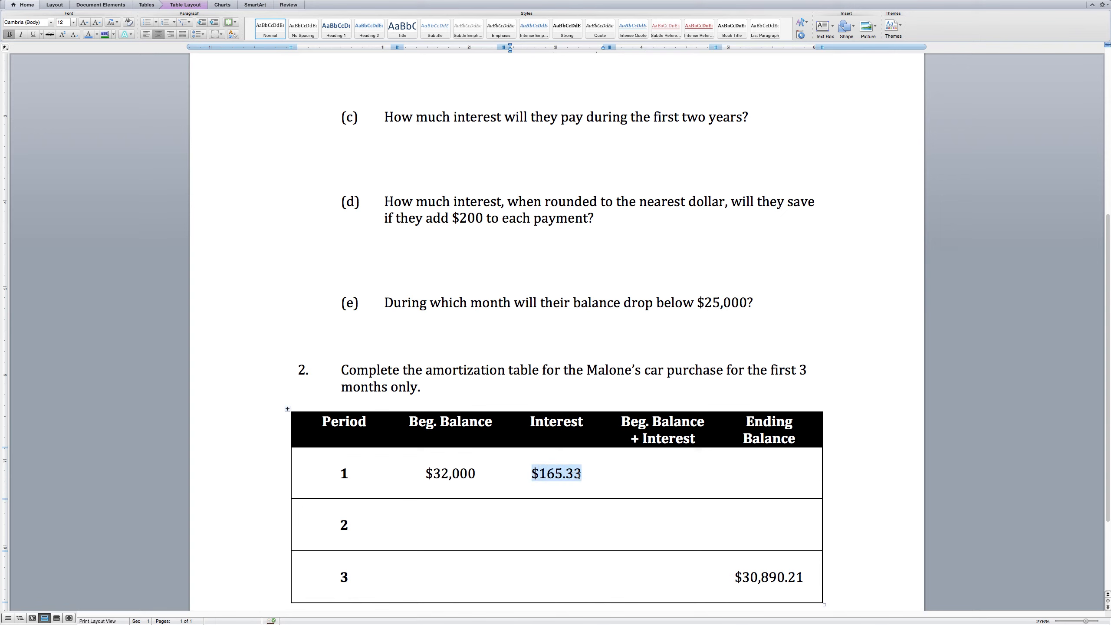
{"action": "key", "text": "BackSpace"}
{"action": "left_click_drag", "start_coordinate": [422, 473], "coordinate": [478, 476]}
{"action": "key", "text": "BackSpace"}
{"action": "left_click_drag", "start_coordinate": [736, 578], "coordinate": [804, 578]}
{"action": "key", "text": "BackSpace"}
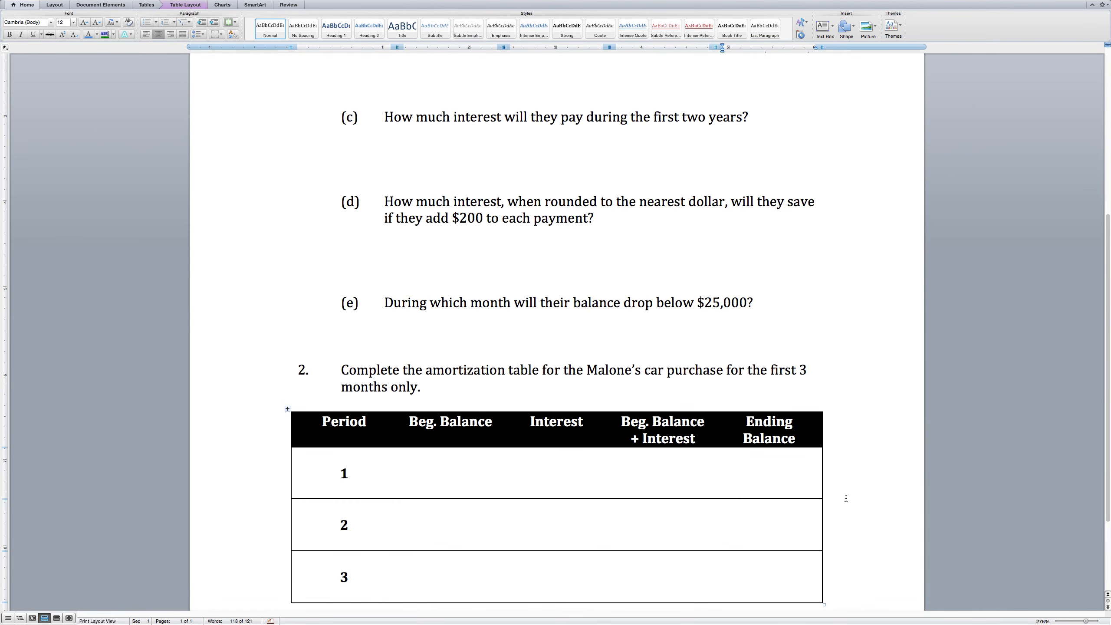
{"action": "scroll", "coordinate": [866, 447], "scroll_direction": "down", "scroll_amount": 5}
{"action": "scroll", "coordinate": [868, 446], "scroll_direction": "up", "scroll_amount": 3}
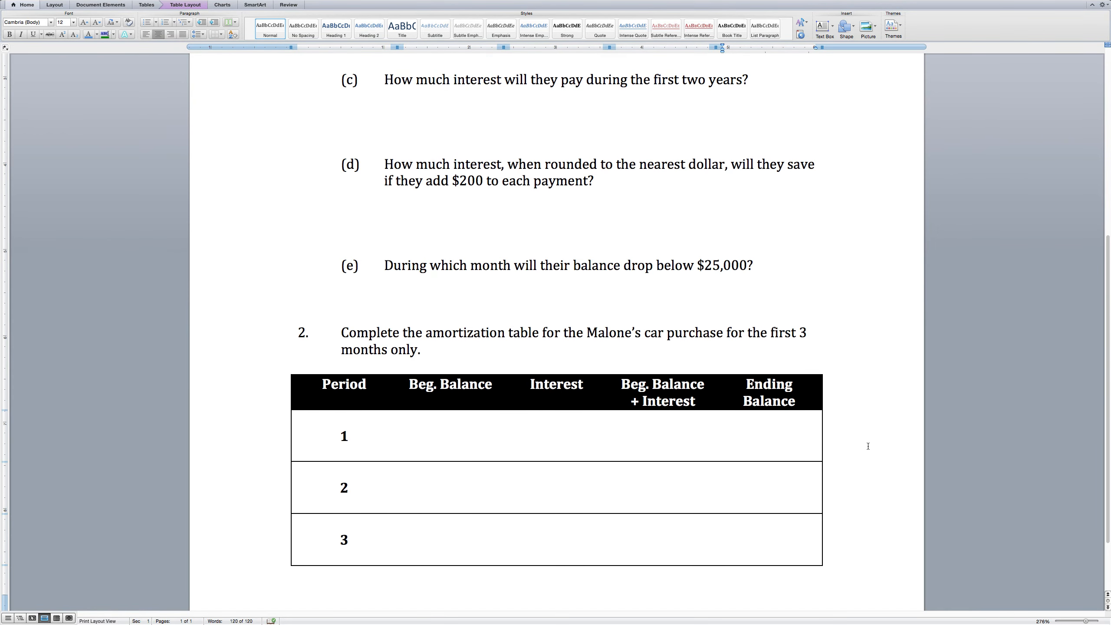
{"action": "scroll", "coordinate": [868, 446], "scroll_direction": "up", "scroll_amount": 12}
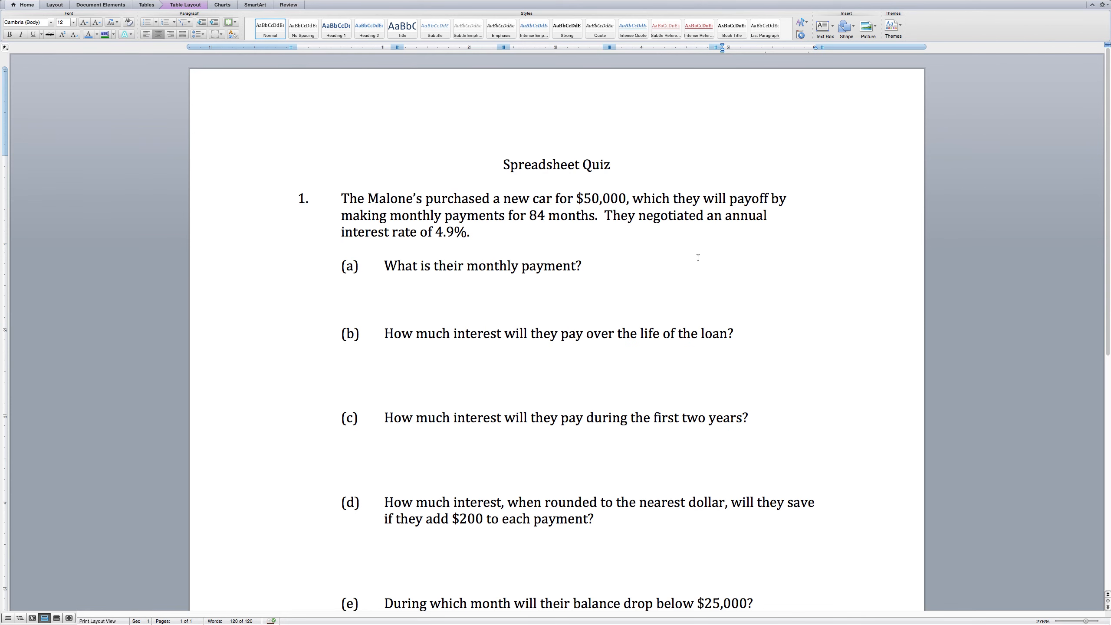
Add a left-aligned line below the title: 'Turn in two things: (1) this handout; and, (2) excel spreadsheet for the original payment'.
{"action": "left_click", "coordinate": [618, 168]}
{"action": "key", "text": "Return"}
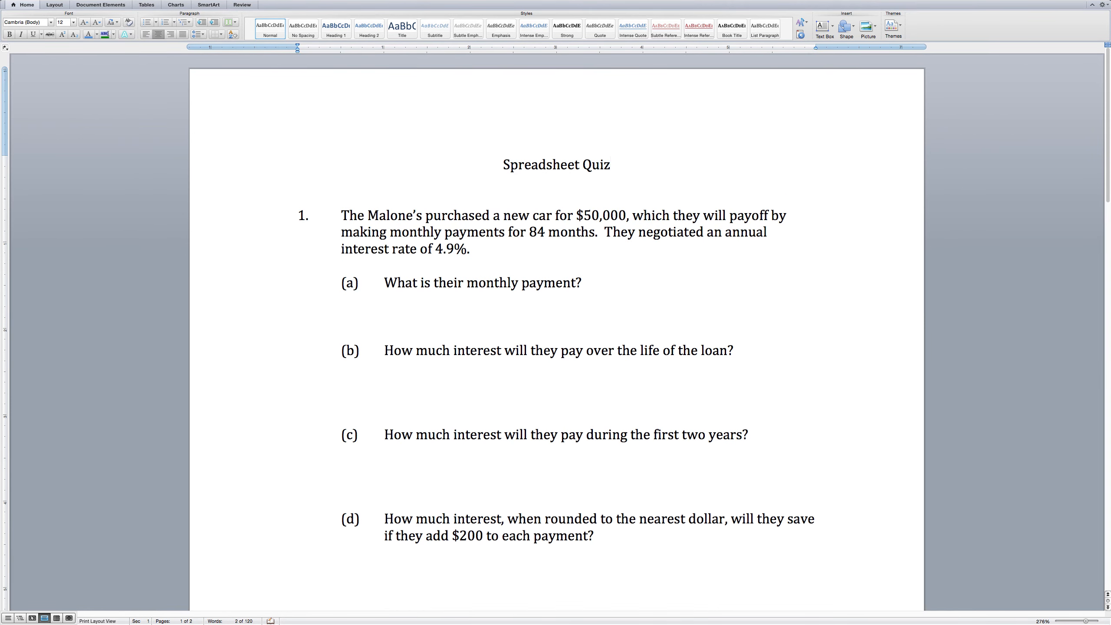
{"action": "key", "text": "super+l"}
{"action": "key", "text": "Return"}
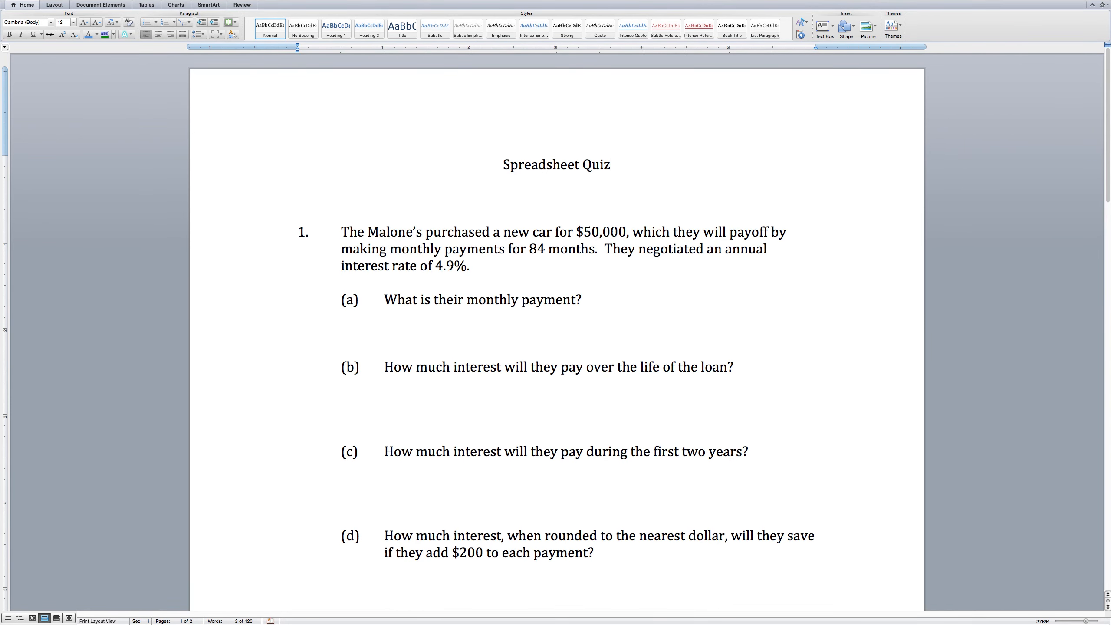
{"action": "type", "text": "Turn in two things:"}
{"action": "type", "text": " this"}
{"action": "key", "text": "BackSpace"}
{"action": "key", "text": "BackSpace"}
{"action": "key", "text": "BackSpace"}
{"action": "type", "text": "(1) this hand"}
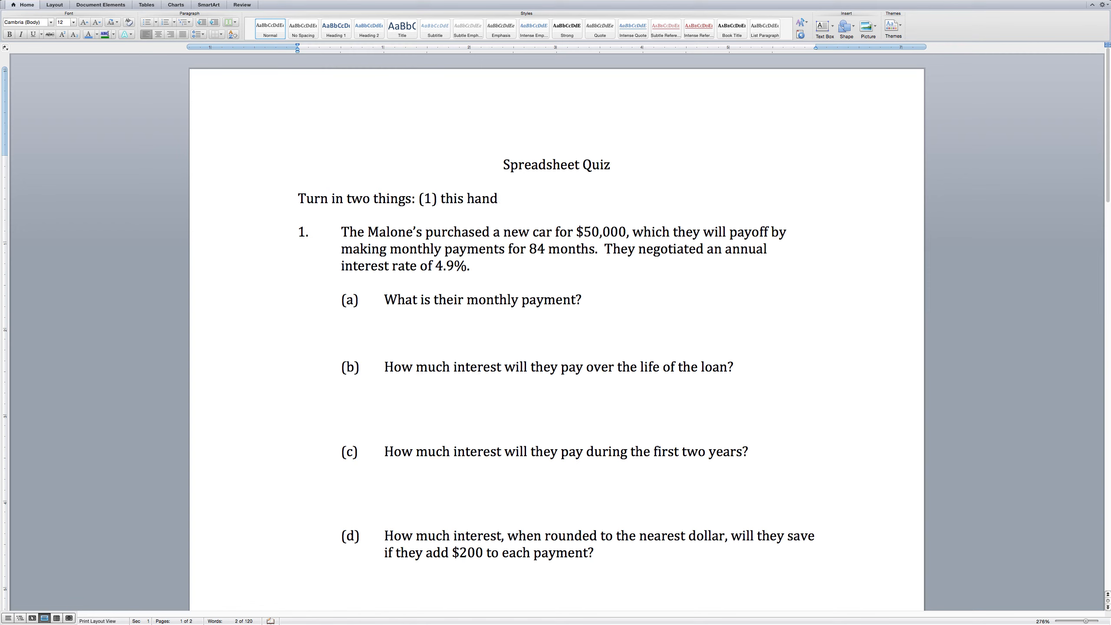
{"action": "type", "text": "out; and, (2) excel spreadsheet for the"}
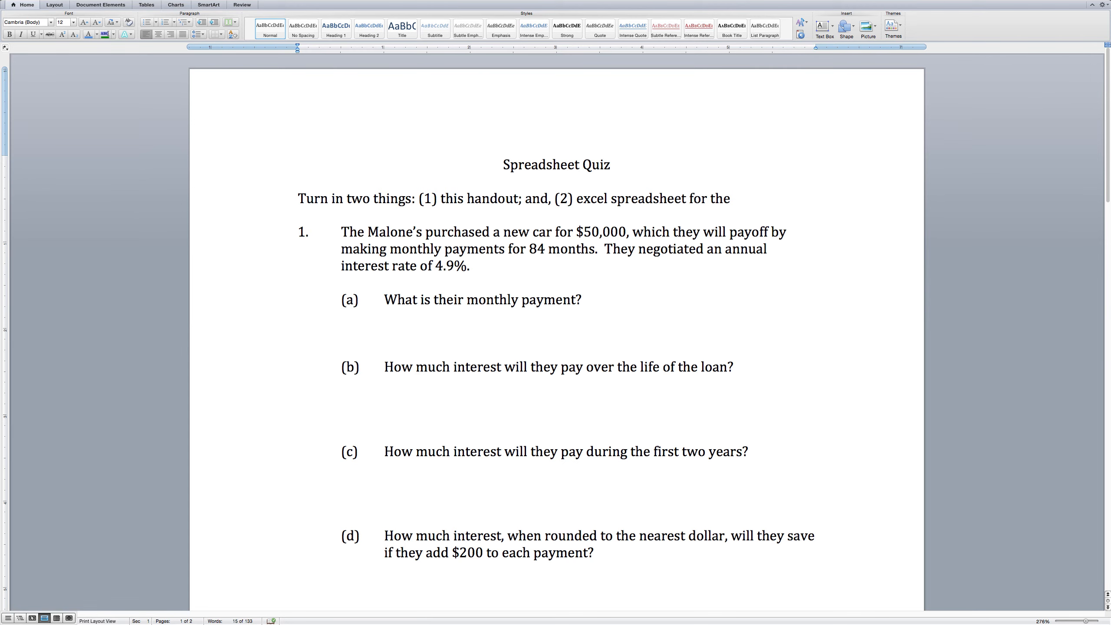
{"action": "type", "text": " original payment."}
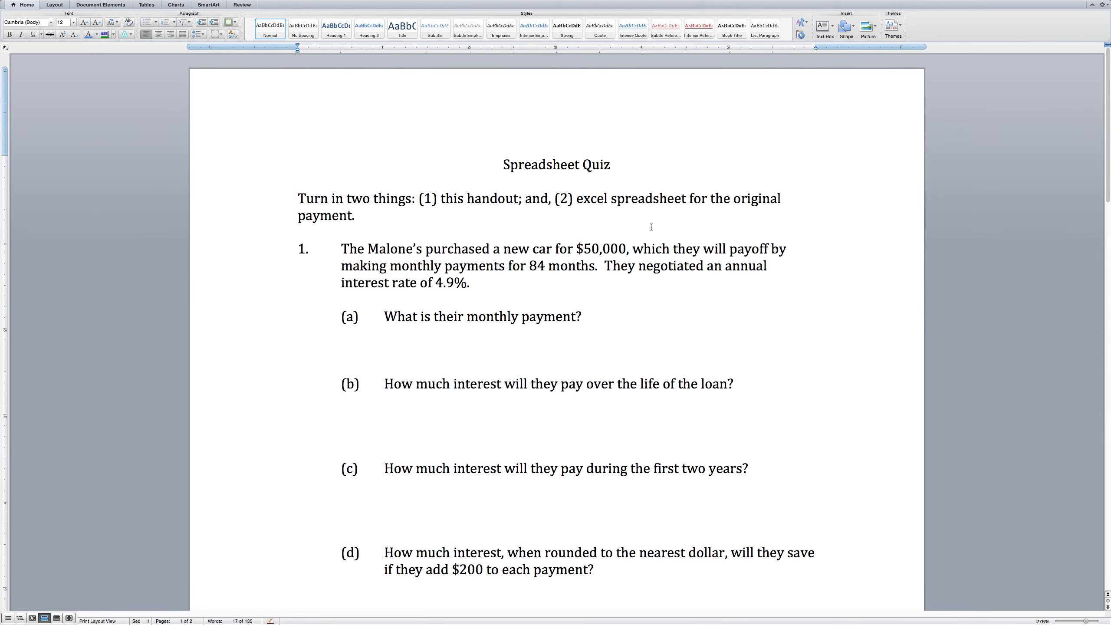
Remove the blank lines under question (a) and between (b) and (c).
{"action": "left_click_drag", "start_coordinate": [468, 319], "coordinate": [552, 319]}
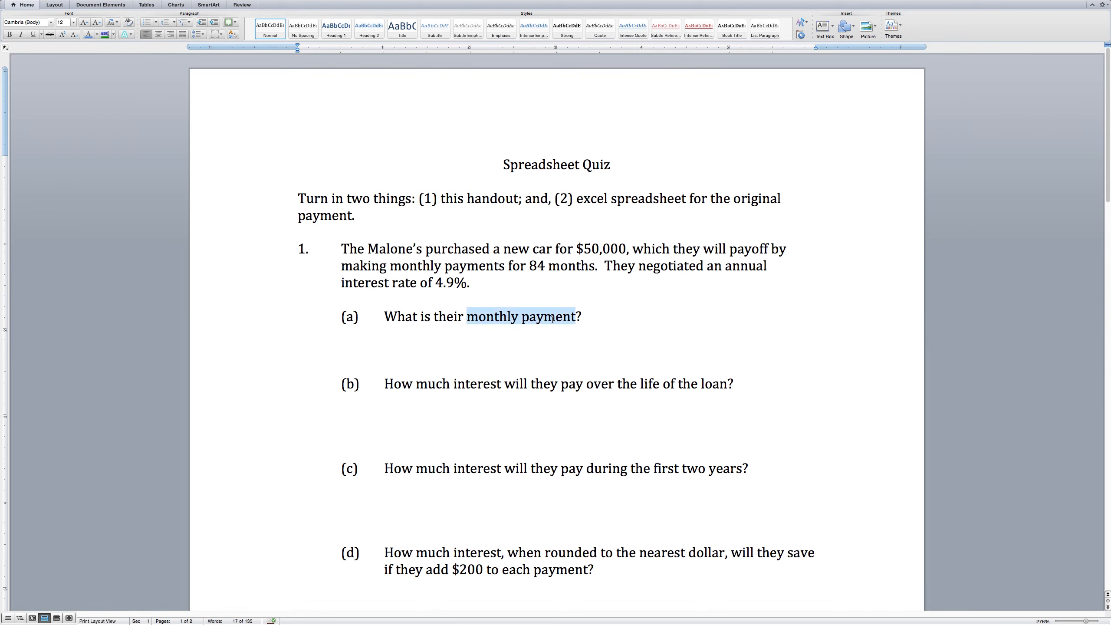
{"action": "scroll", "coordinate": [611, 327], "scroll_direction": "down", "scroll_amount": 5}
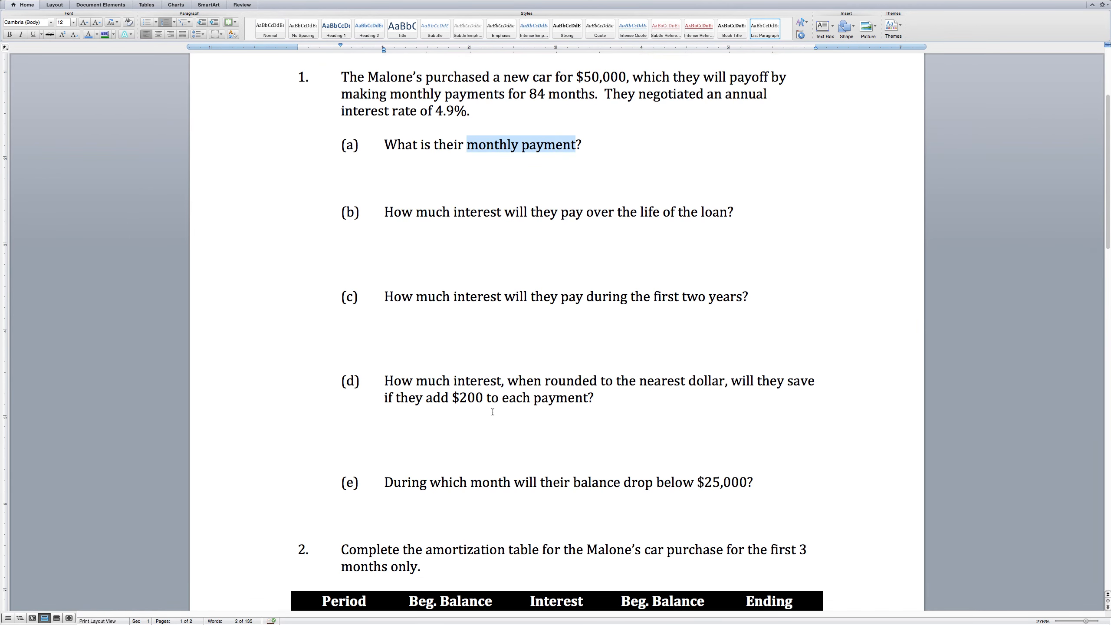
{"action": "left_click", "coordinate": [454, 399]}
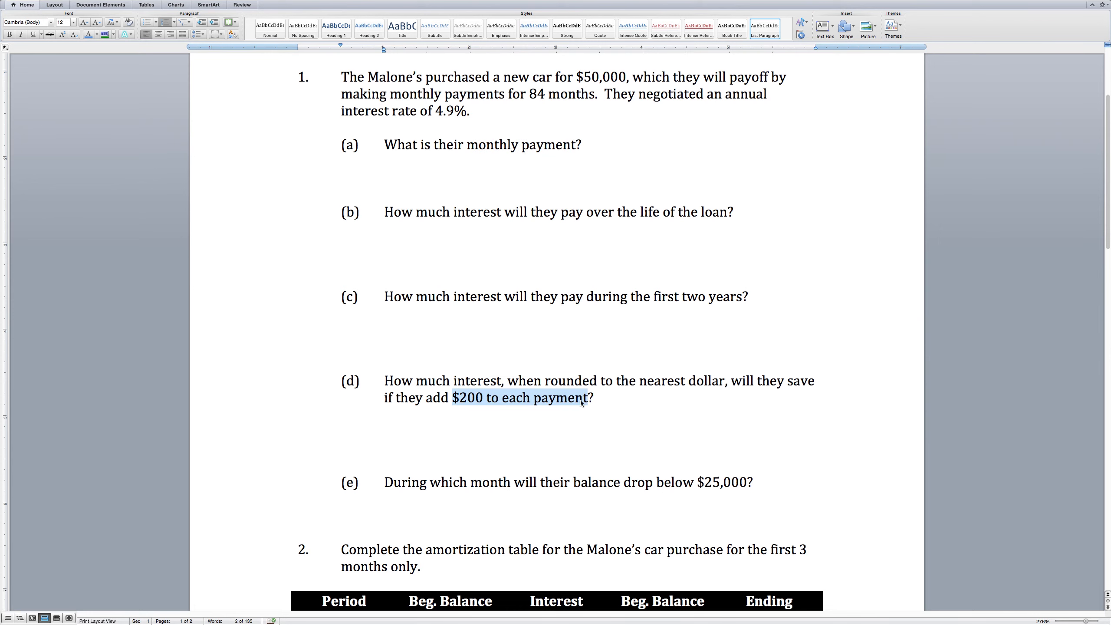
{"action": "left_click", "coordinate": [645, 405]}
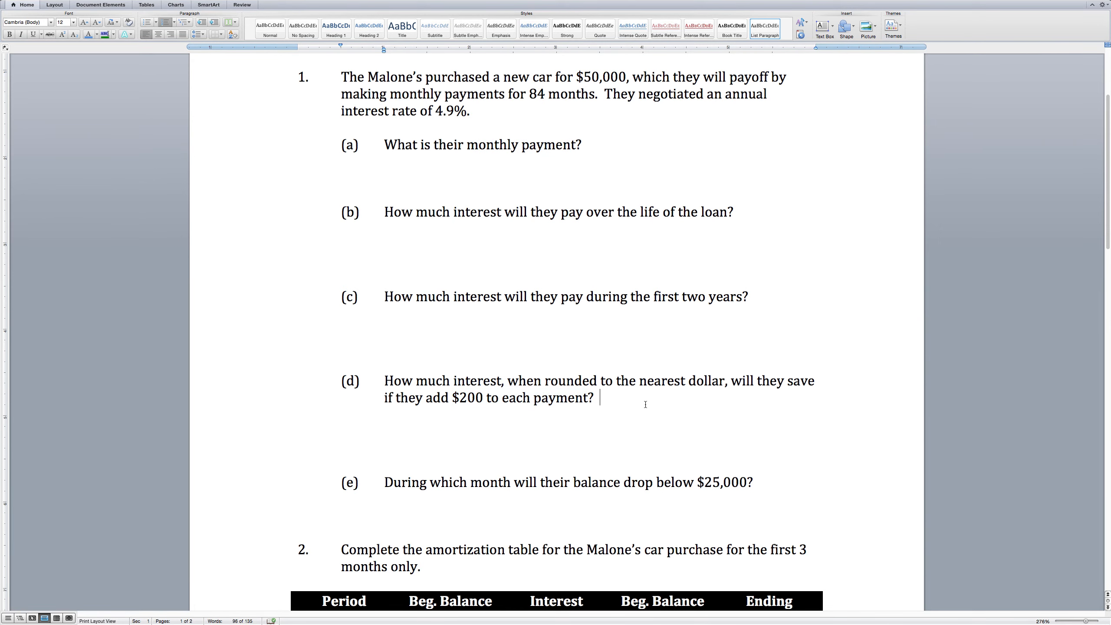
{"action": "scroll", "coordinate": [646, 405], "scroll_direction": "down", "scroll_amount": 5}
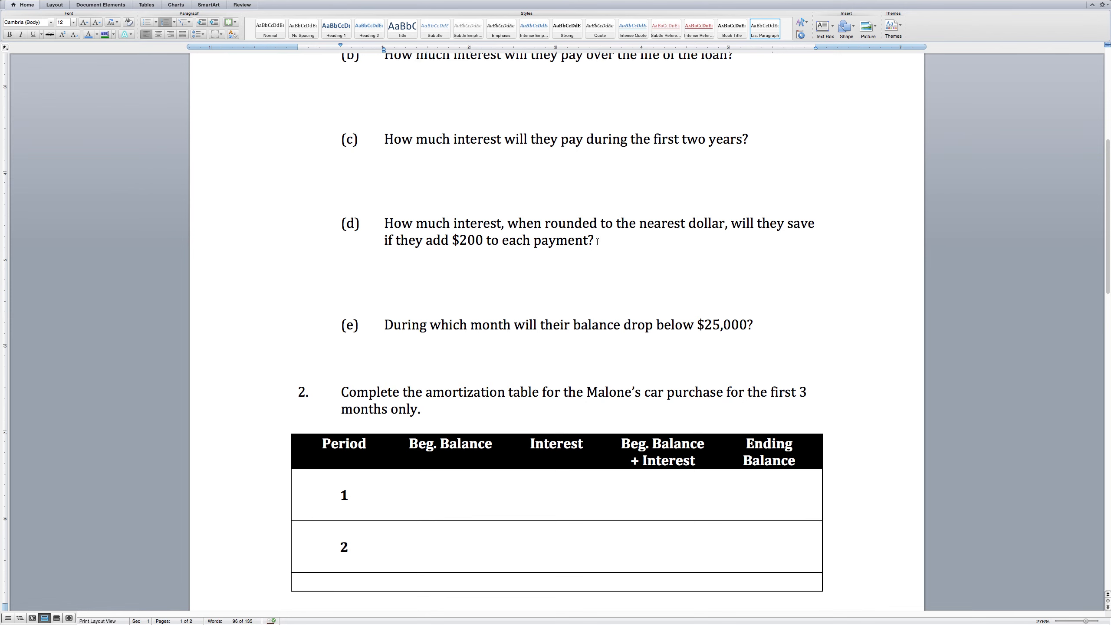
{"action": "scroll", "coordinate": [597, 242], "scroll_direction": "down", "scroll_amount": 4}
{"action": "scroll", "coordinate": [597, 242], "scroll_direction": "up", "scroll_amount": 6}
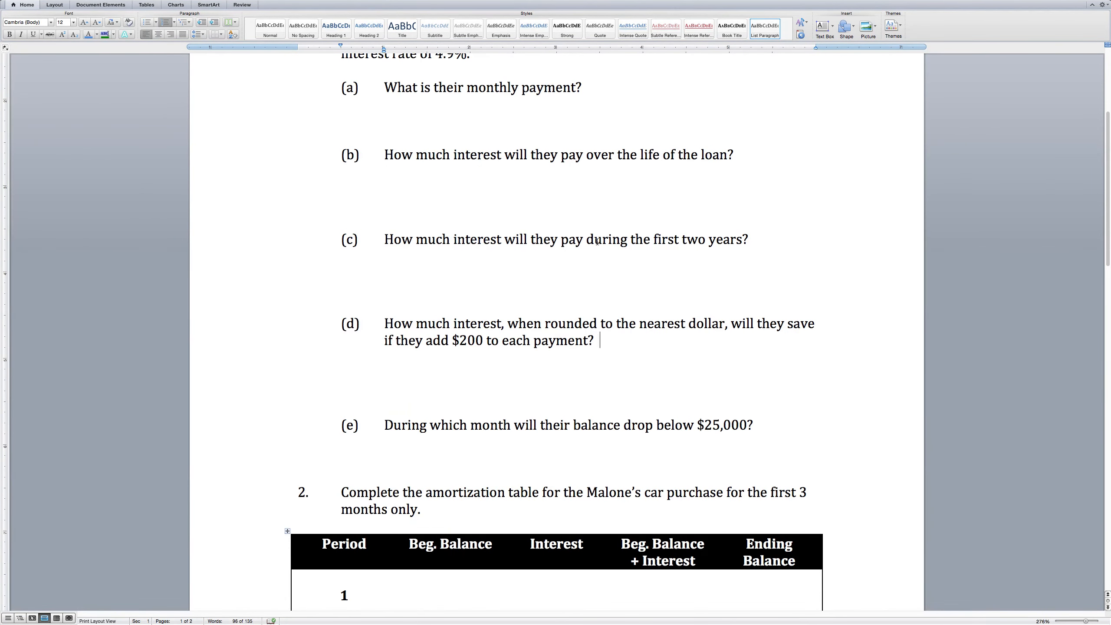
{"action": "scroll", "coordinate": [597, 242], "scroll_direction": "up", "scroll_amount": 3}
{"action": "left_click", "coordinate": [379, 267]}
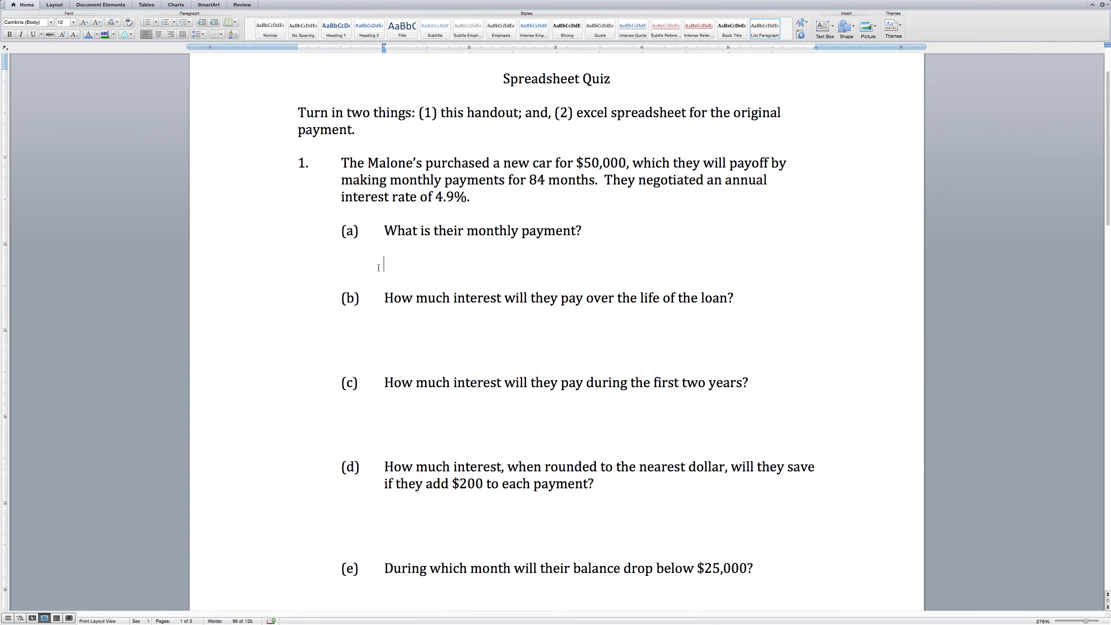
{"action": "key", "text": "BackSpace"}
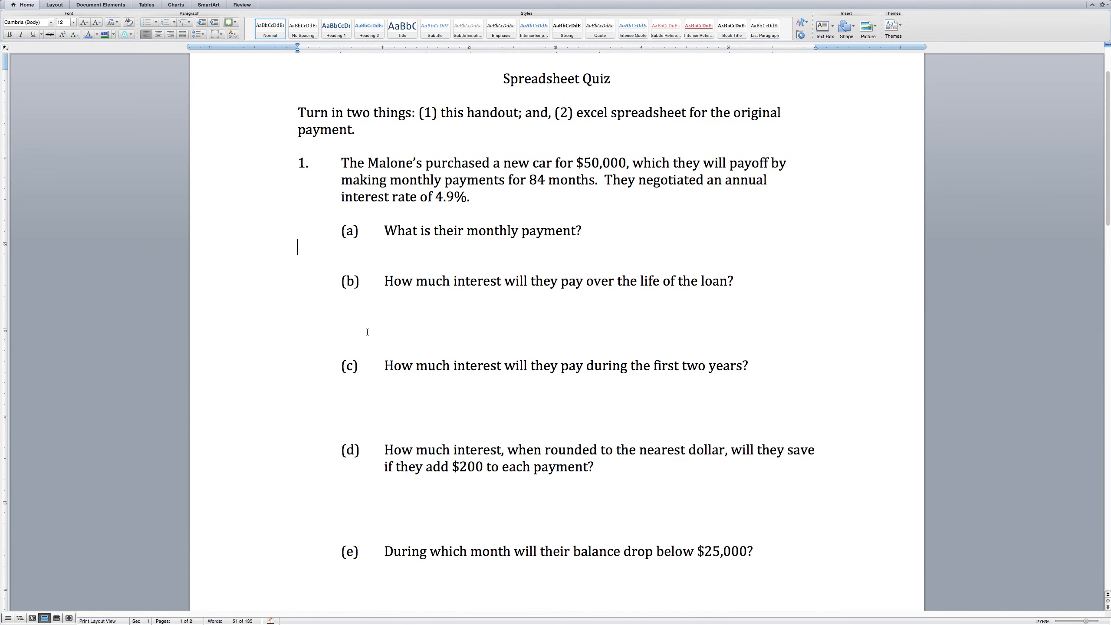
{"action": "left_click", "coordinate": [383, 330]}
{"action": "key", "text": "BackSpace"}
{"action": "key", "text": "BackSpace"}
{"action": "key", "text": "BackSpace"}
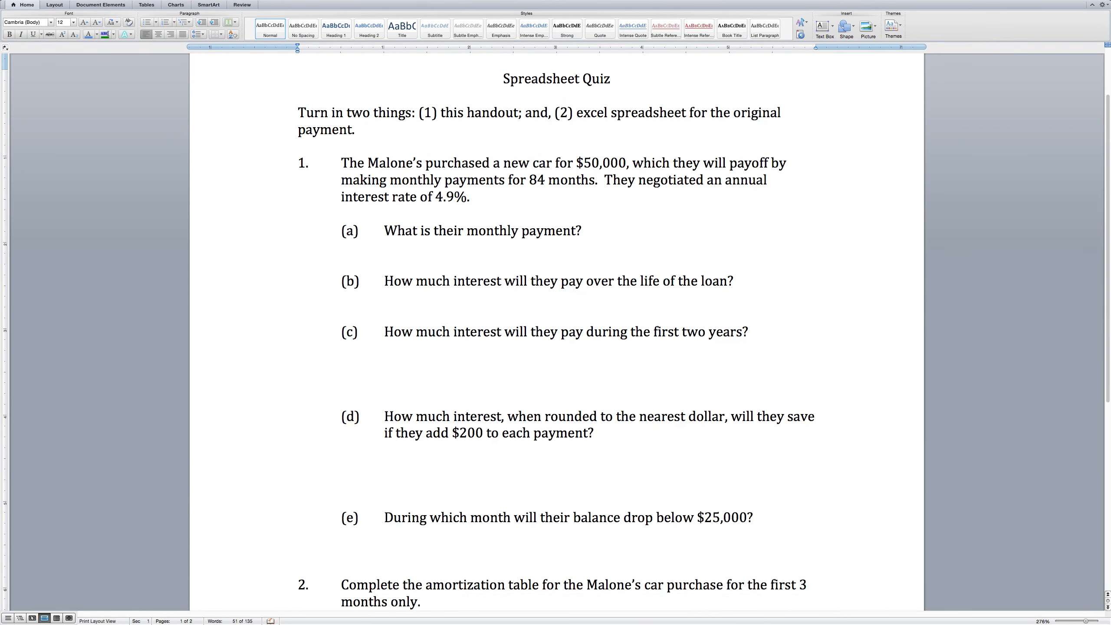
Remove the blank lines between (c), (d) and (e) and above item 2.
{"action": "left_click", "coordinate": [371, 384]}
{"action": "key", "text": "BackSpace"}
{"action": "key", "text": "BackSpace"}
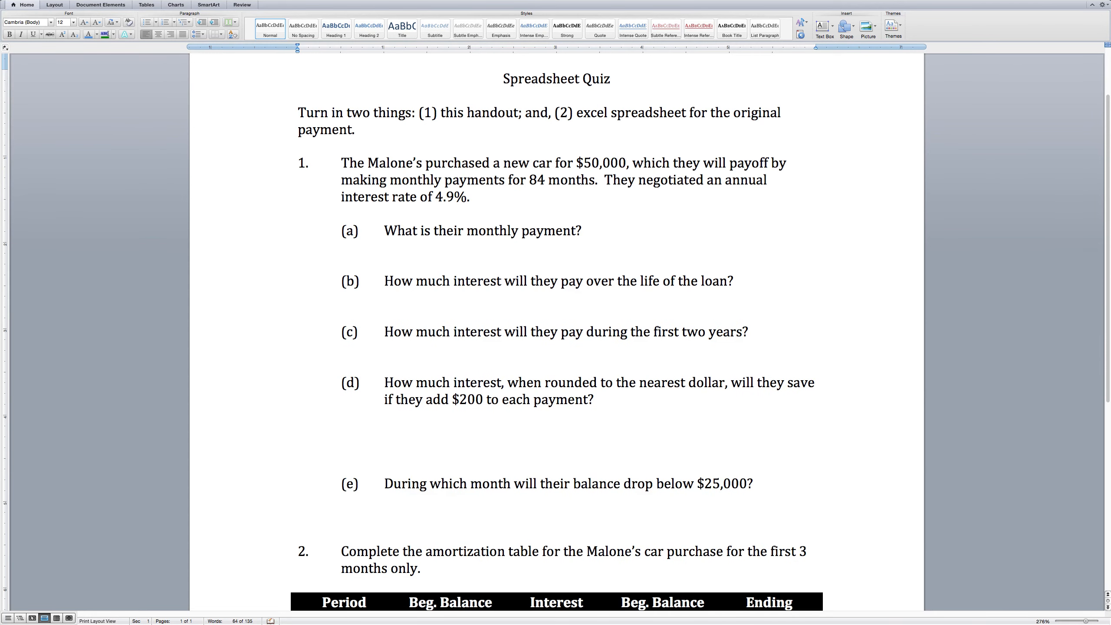
{"action": "left_click", "coordinate": [379, 447]}
{"action": "key", "text": "BackSpace"}
{"action": "key", "text": "BackSpace"}
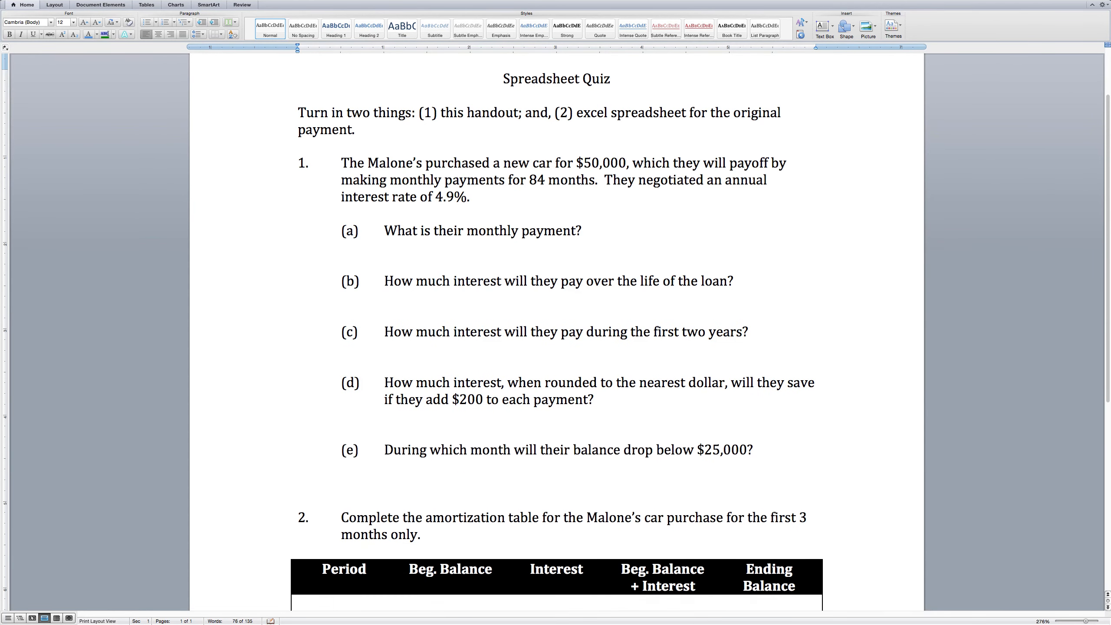
{"action": "left_click", "coordinate": [374, 497]}
{"action": "key", "text": "BackSpace"}
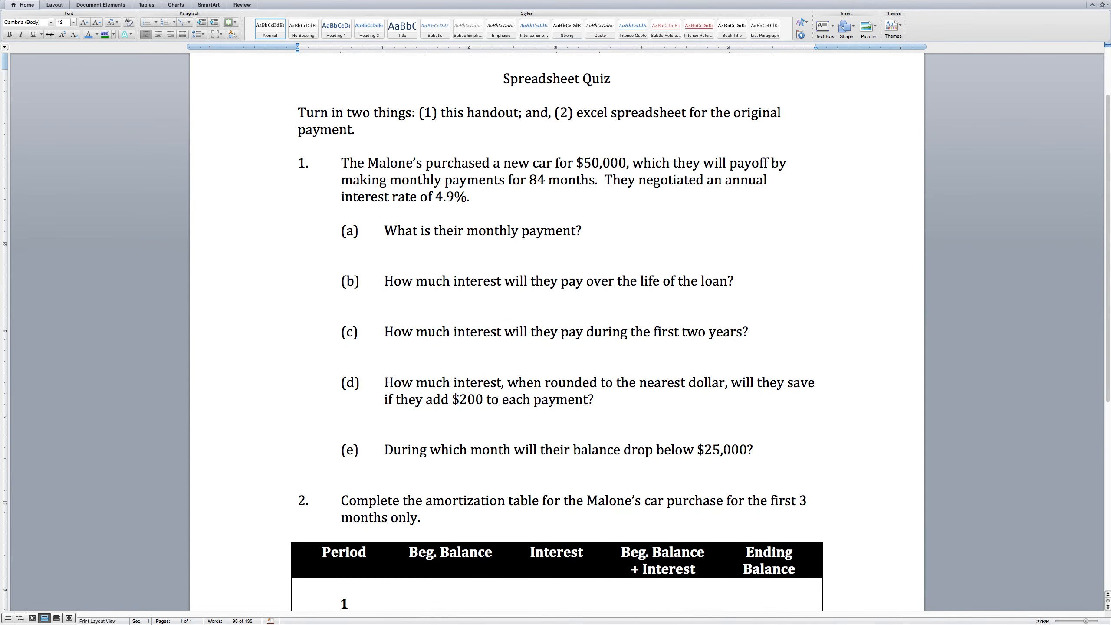
{"action": "scroll", "coordinate": [374, 498], "scroll_direction": "down", "scroll_amount": 10}
{"action": "scroll", "coordinate": [556, 332], "scroll_direction": "up", "scroll_amount": 12}
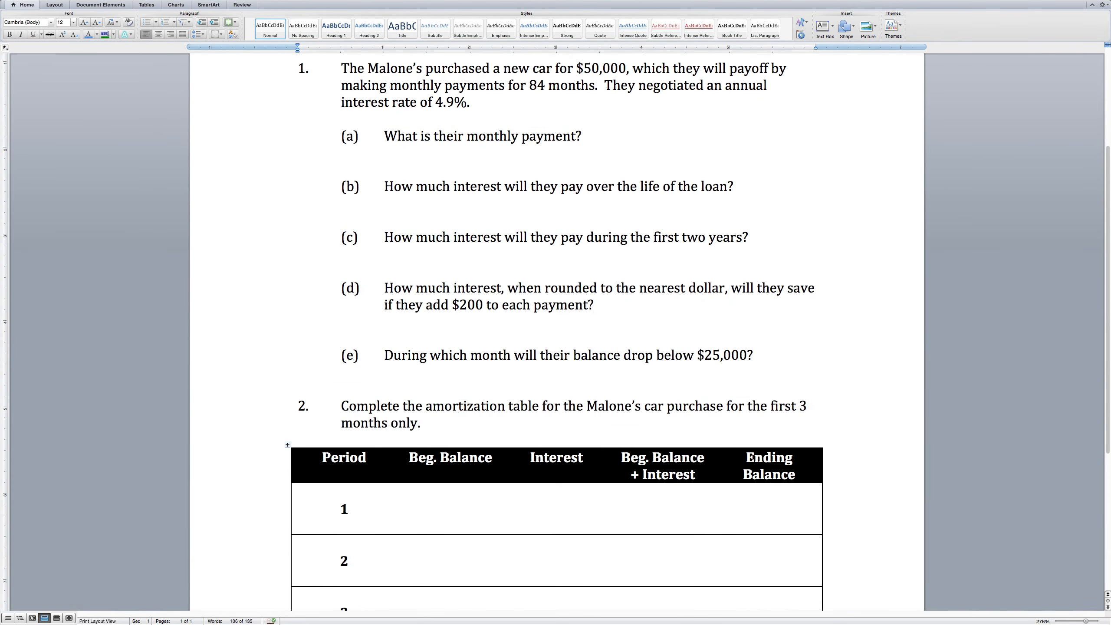
Save the handout to the Desktop as 'spreadsheet quiz 1700.docx', then show all open windows.
{"action": "mouse_move", "coordinate": [103, 4]}
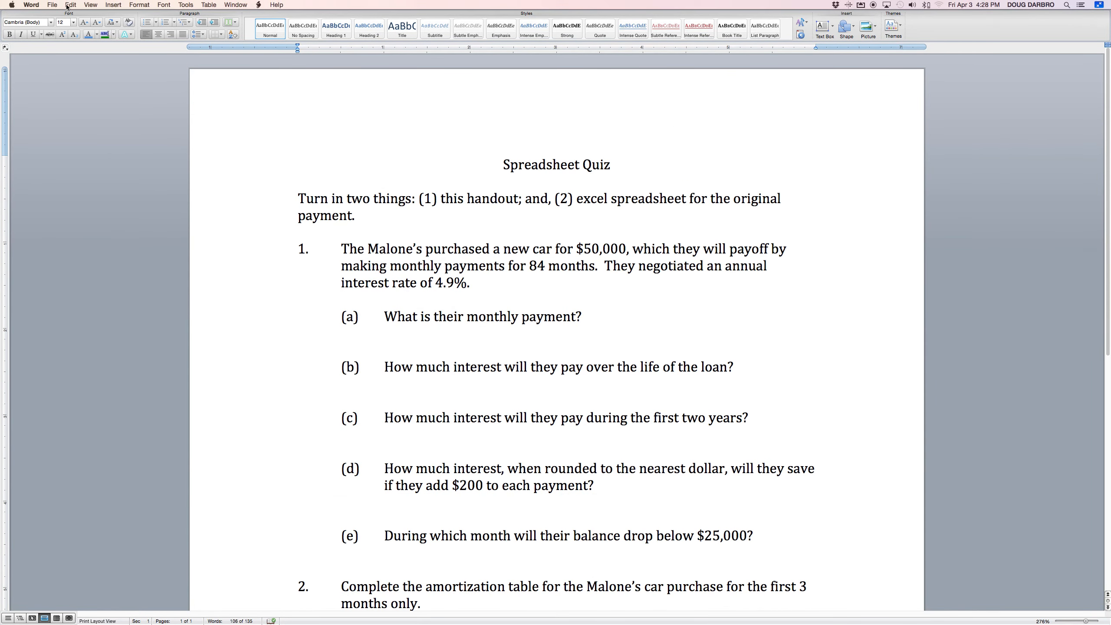
{"action": "left_click", "coordinate": [52, 4]}
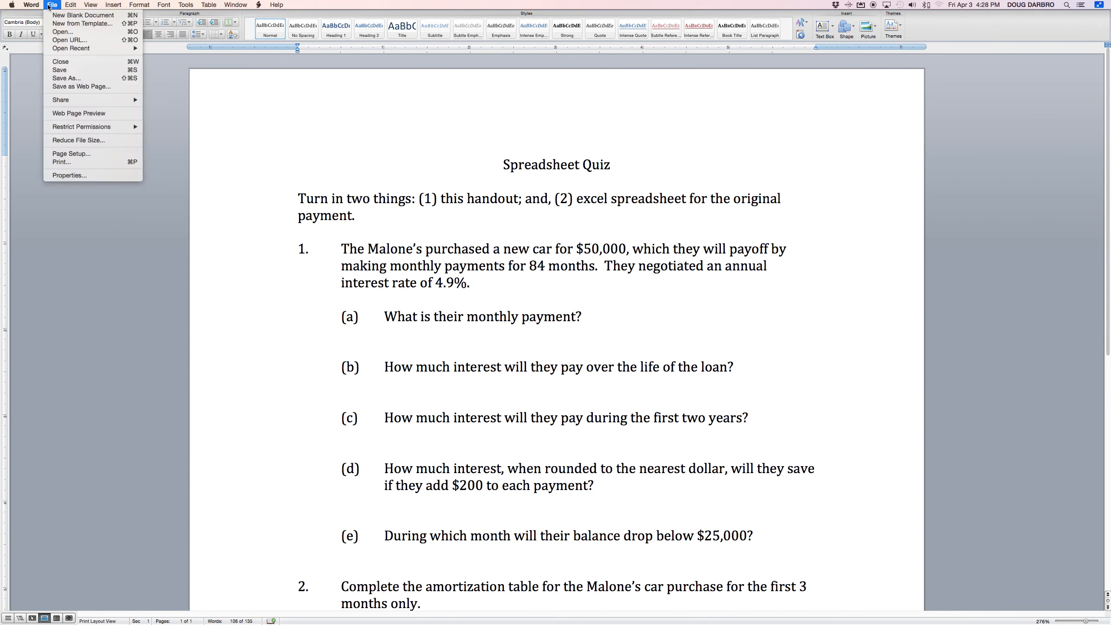
{"action": "left_click", "coordinate": [72, 81]}
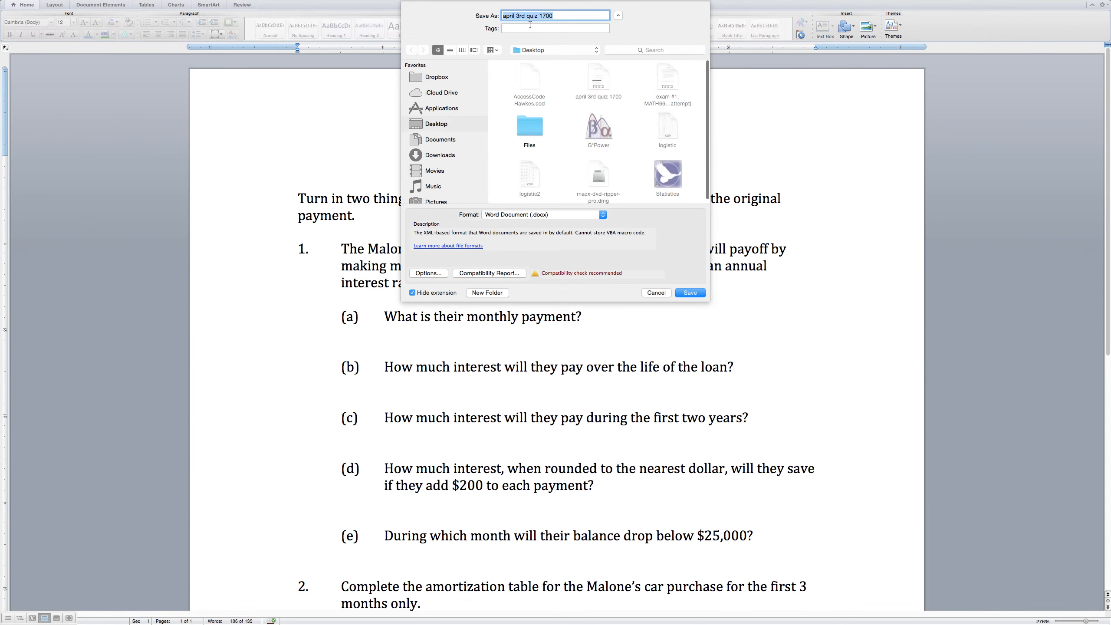
{"action": "type", "text": "spreadsheet"}
{"action": "key", "text": "Tab"}
{"action": "type", "text": "qui"}
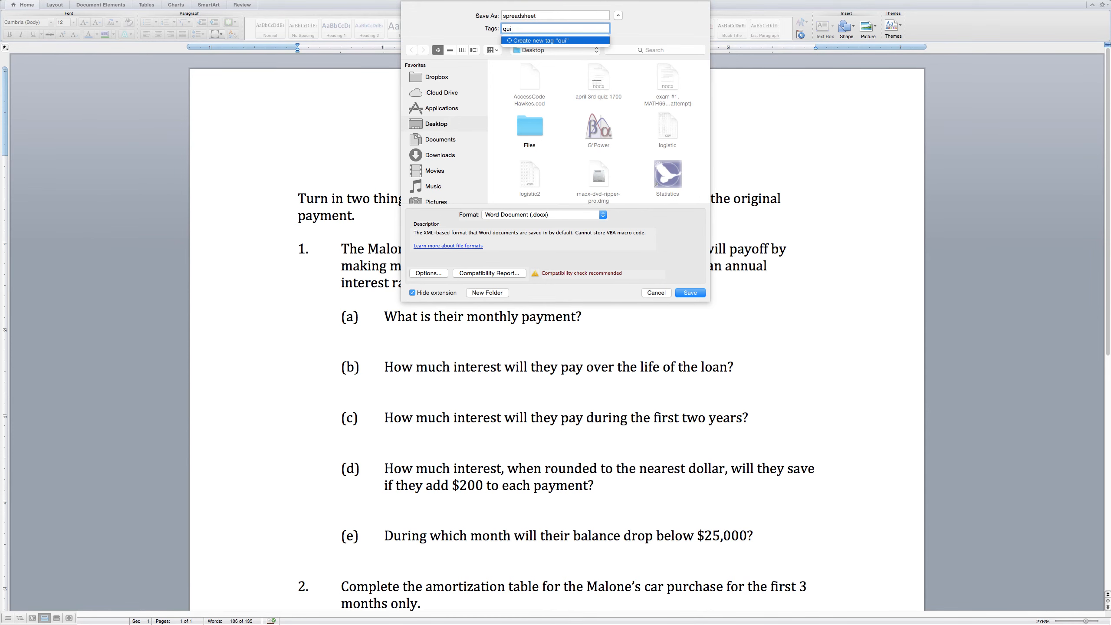
{"action": "key", "text": "BackSpace"}
{"action": "left_click", "coordinate": [552, 14]}
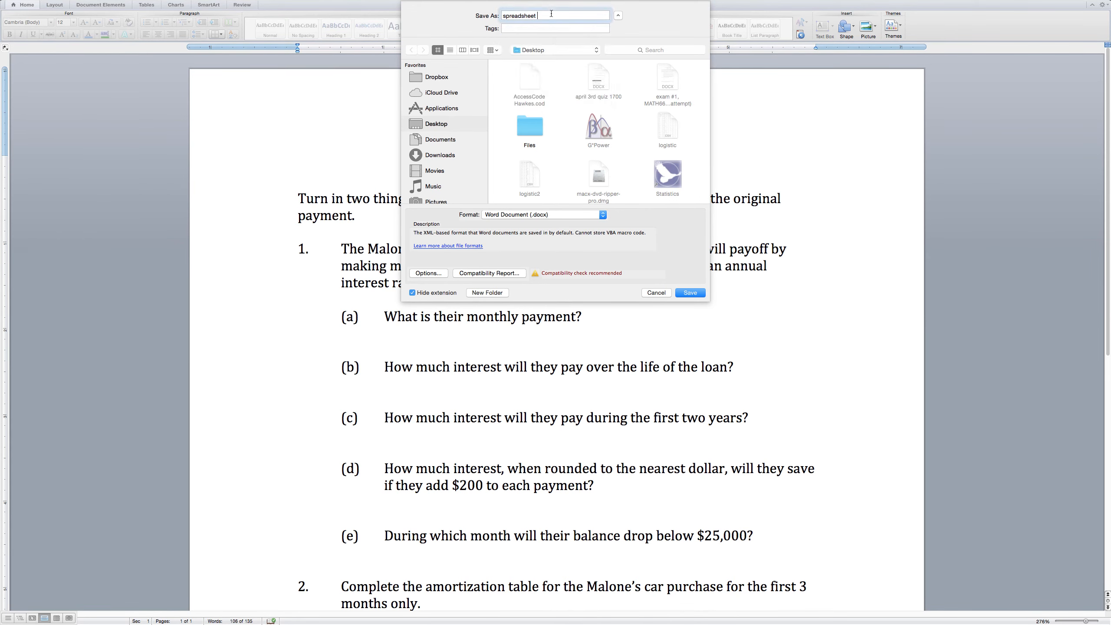
{"action": "type", "text": "quiz"}
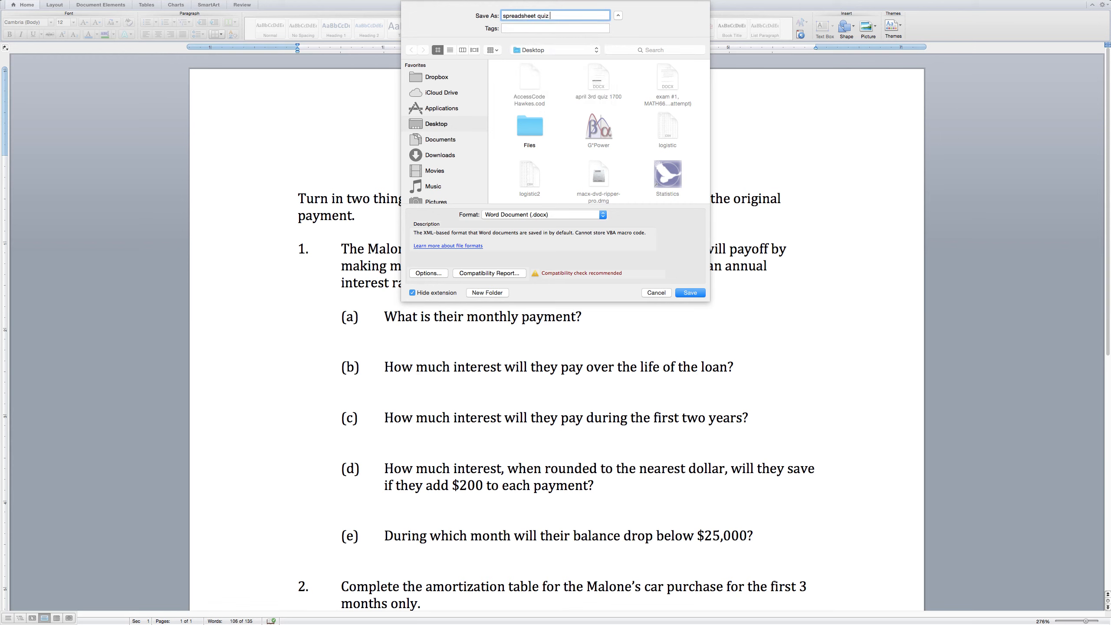
{"action": "type", "text": " 1700"}
{"action": "left_click", "coordinate": [691, 293]}
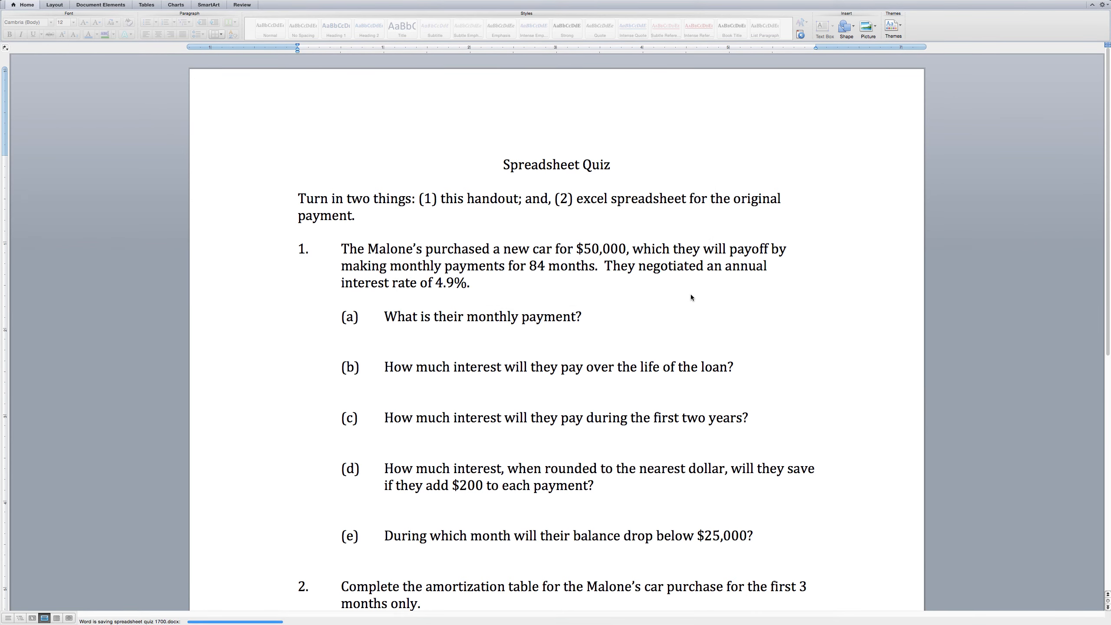
{"action": "scroll", "coordinate": [691, 295], "scroll_direction": "down", "scroll_amount": 5}
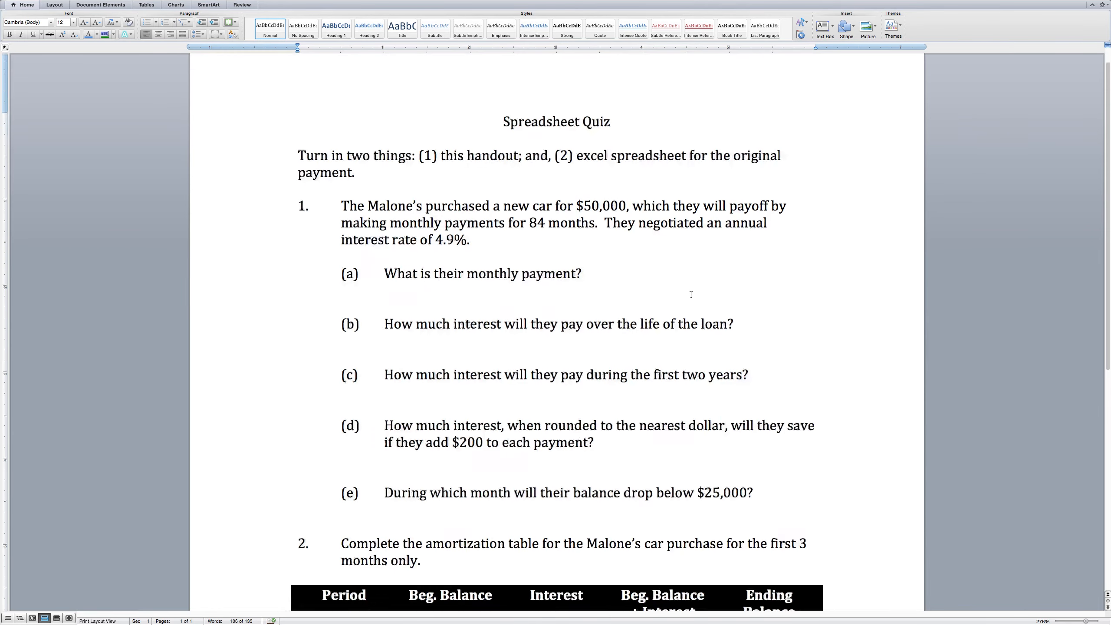
{"action": "key", "text": "ctrl+Up"}
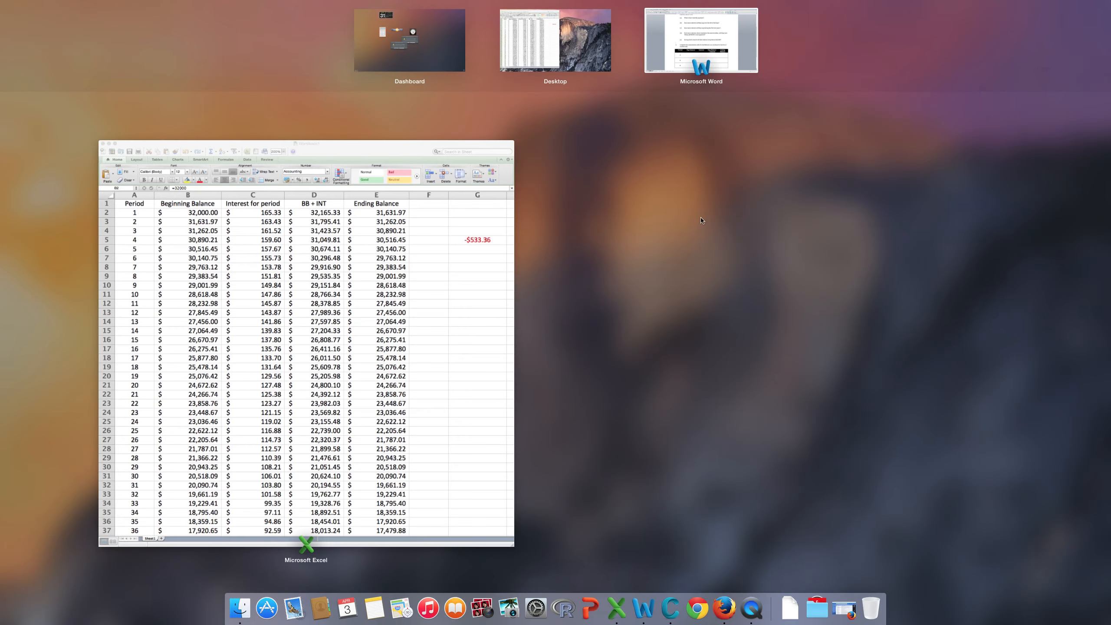
Launch Chrome and go to mymathlab.com to reach the Pearson MyLab sign-in page.
{"action": "left_click", "coordinate": [405, 147]}
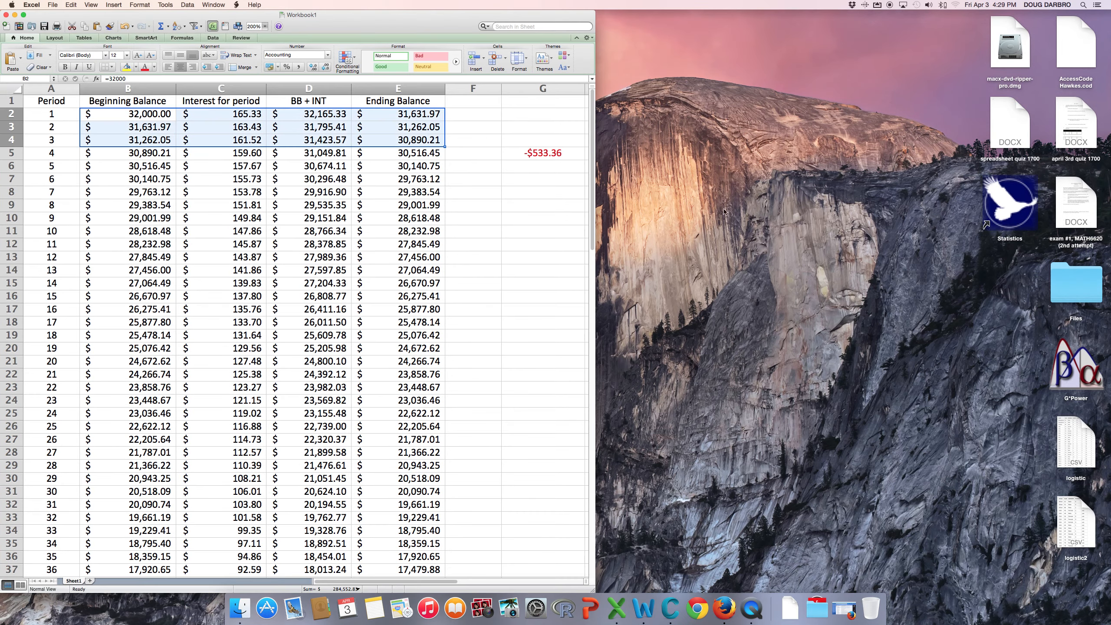
{"action": "left_click", "coordinate": [698, 607]}
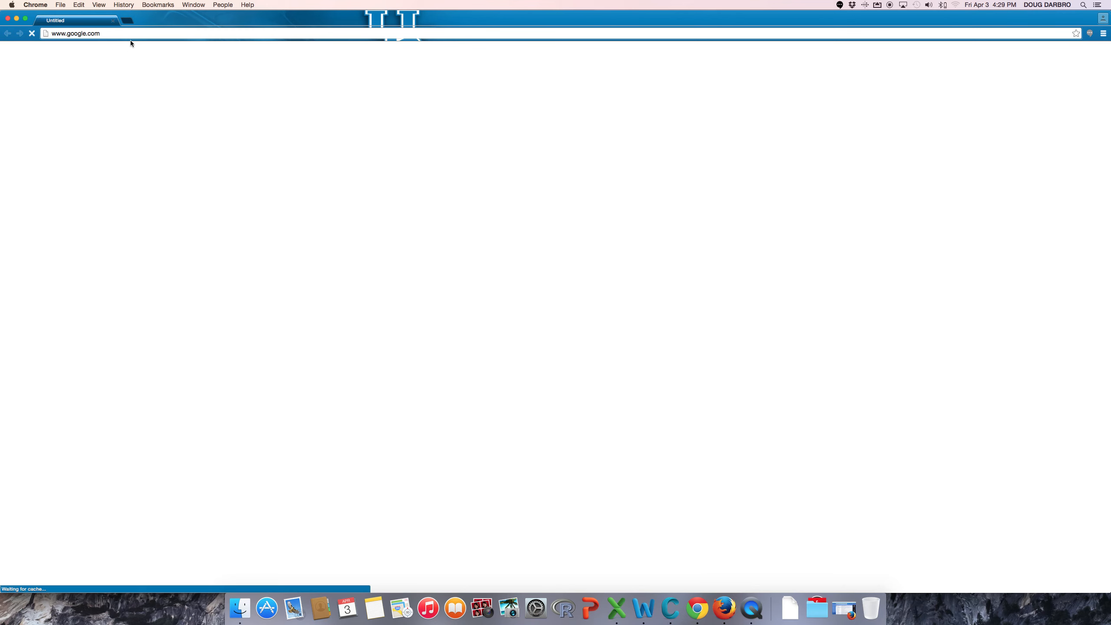
{"action": "left_click", "coordinate": [108, 33]}
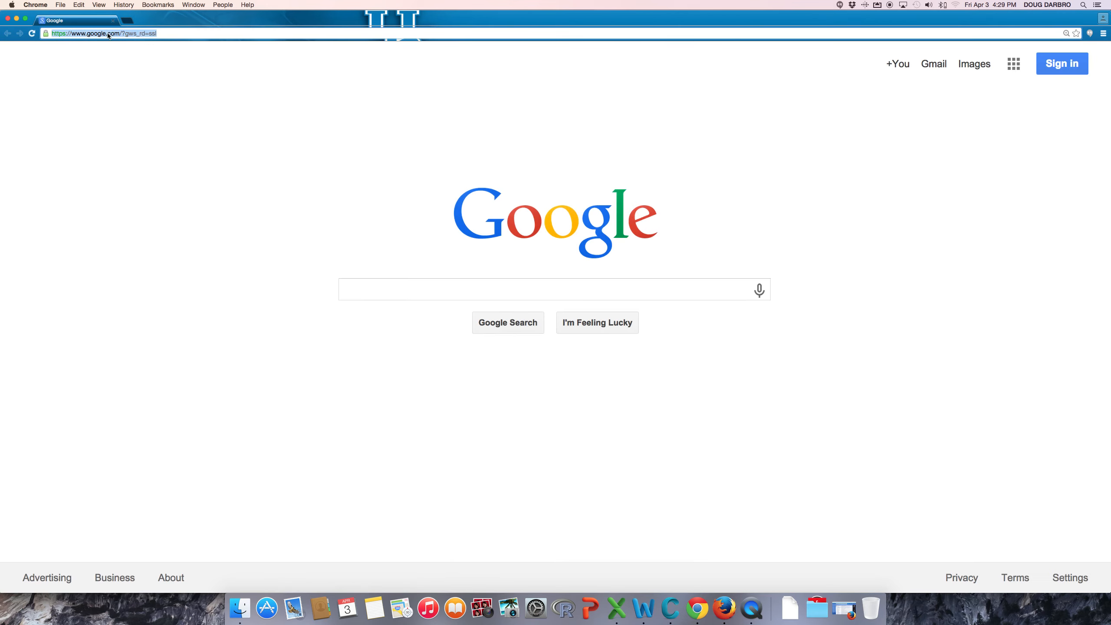
{"action": "type", "text": "mymathlab."}
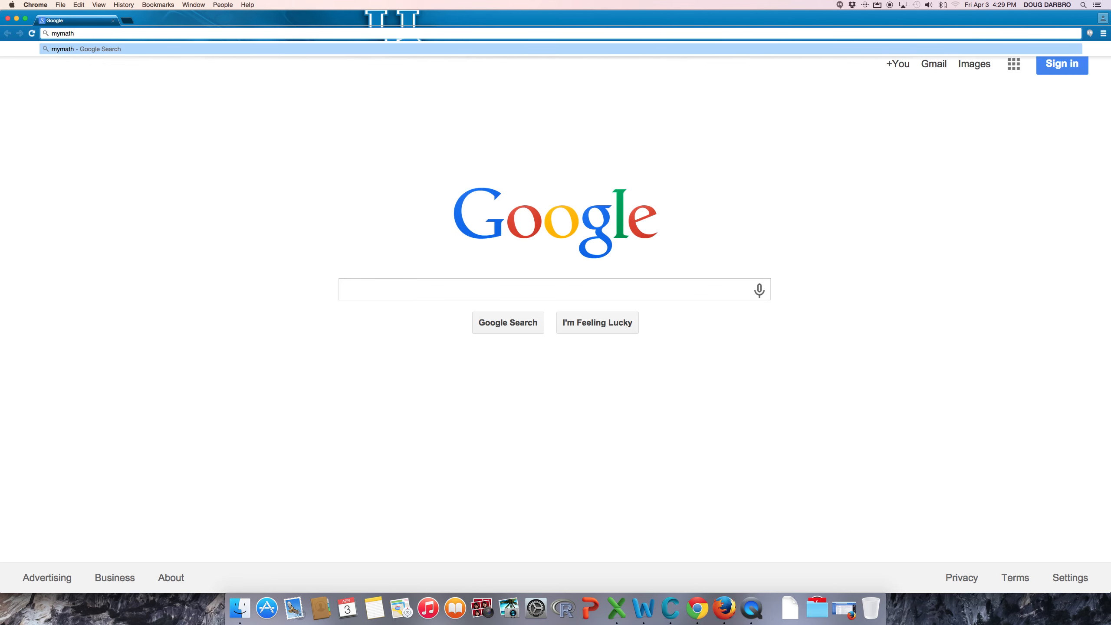
{"action": "type", "text": "com"}
{"action": "key", "text": "Return"}
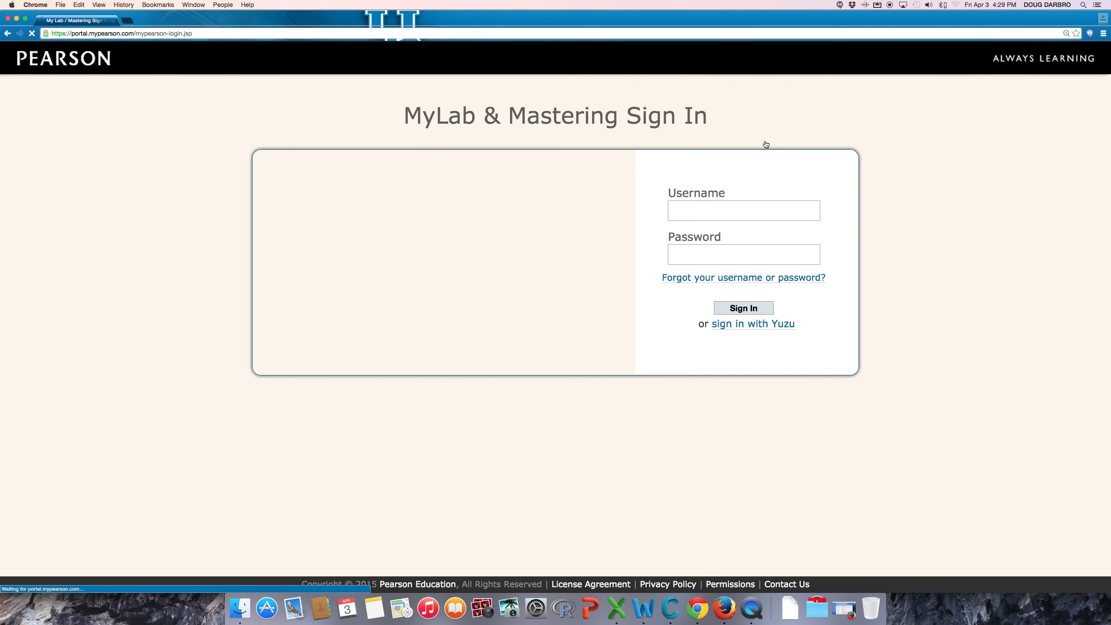
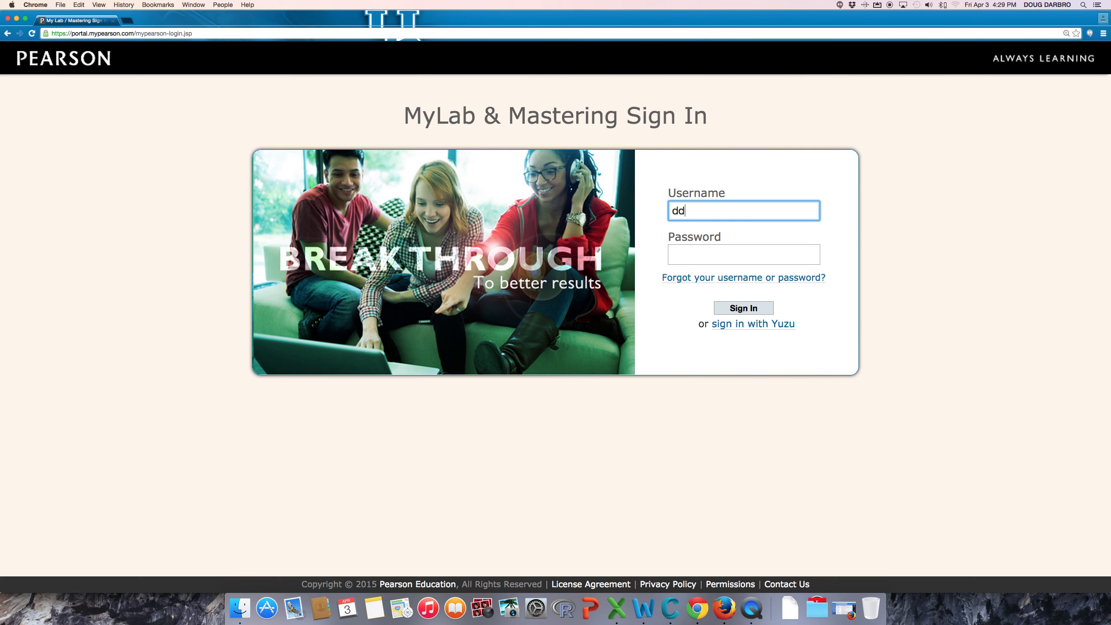
Sign in to MyLab & Mastering with the instructor's username and password.
{"action": "key", "text": "Tab"}
{"action": "type", "text": "•••••••••••••"}
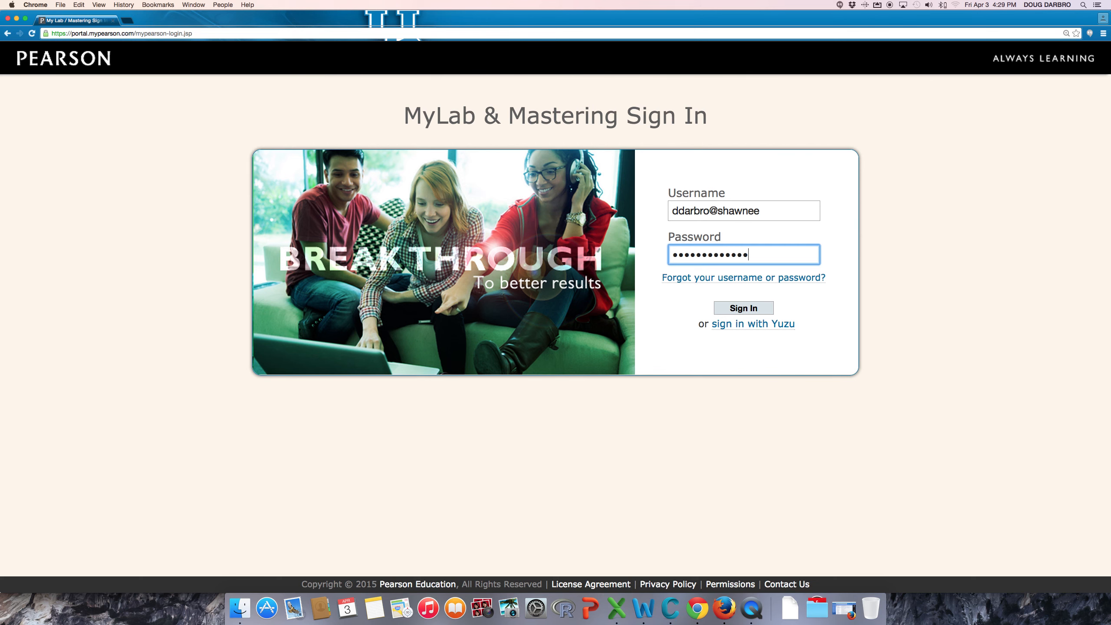
{"action": "key", "text": "Return"}
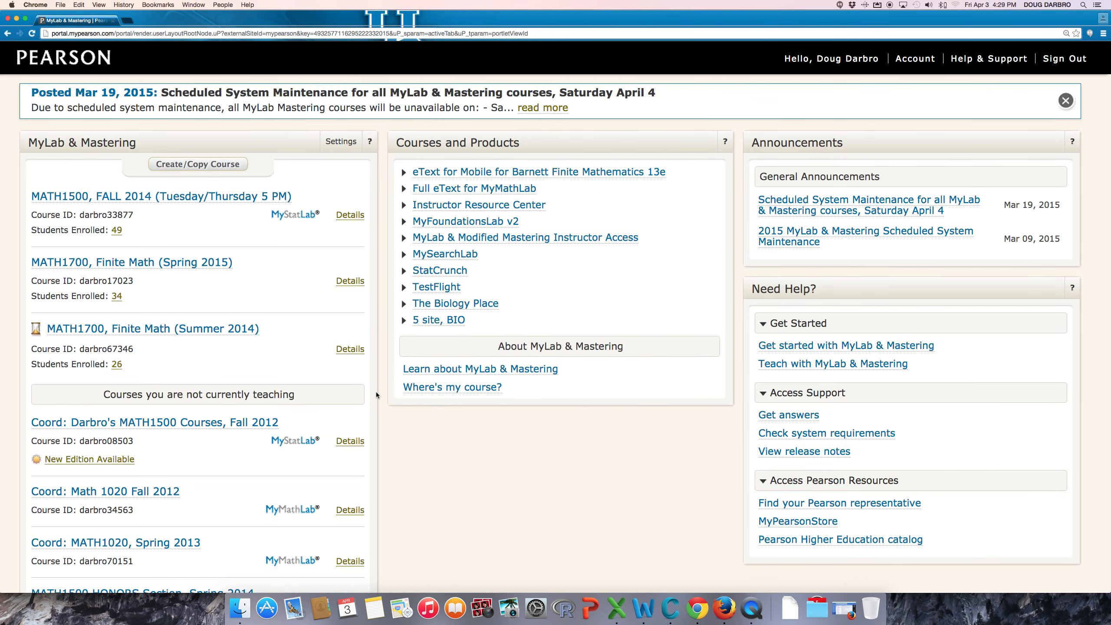
Open the MATH1700 Finite Math course's Document Sharing and start a new document entry.
{"action": "left_click", "coordinate": [149, 267]}
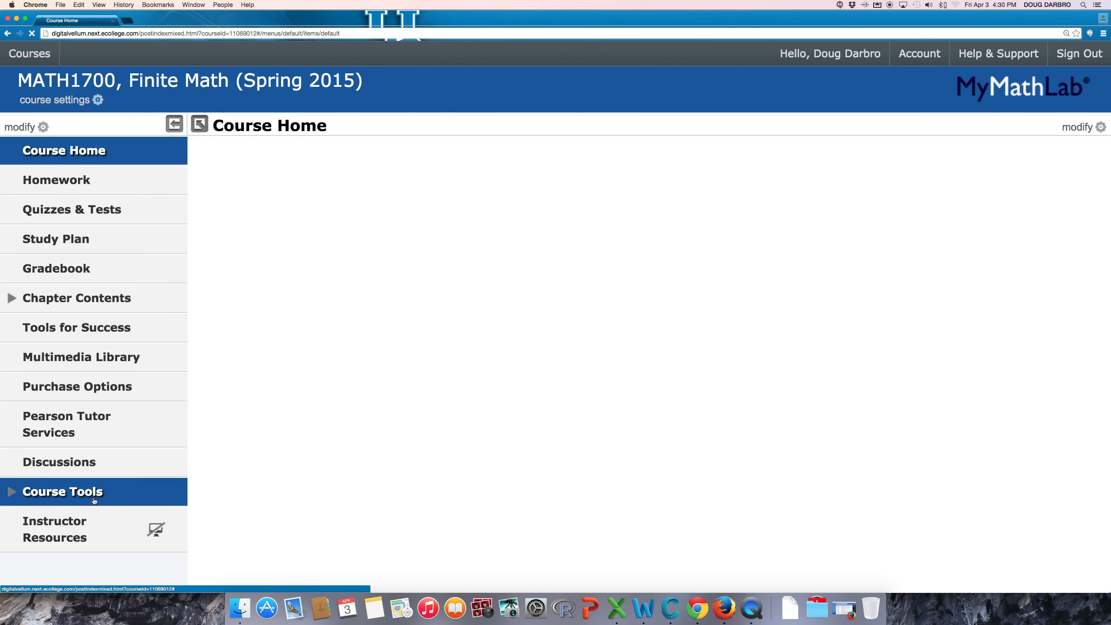
{"action": "left_click", "coordinate": [94, 501]}
{"action": "scroll", "coordinate": [94, 500], "scroll_direction": "down", "scroll_amount": 3}
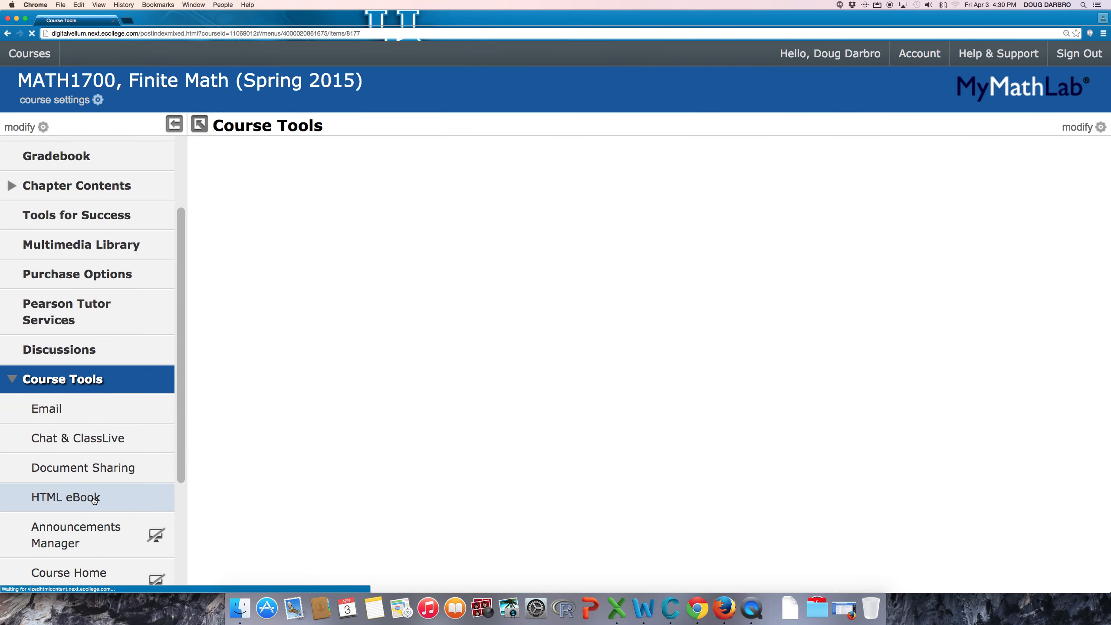
{"action": "left_click", "coordinate": [104, 469]}
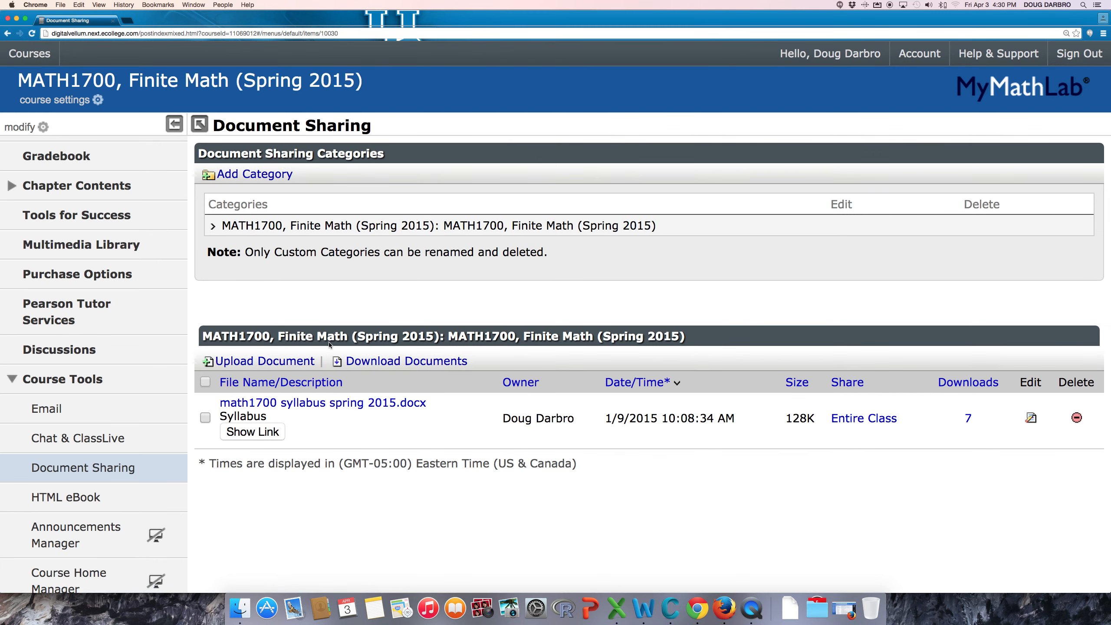
{"action": "left_click", "coordinate": [285, 365]}
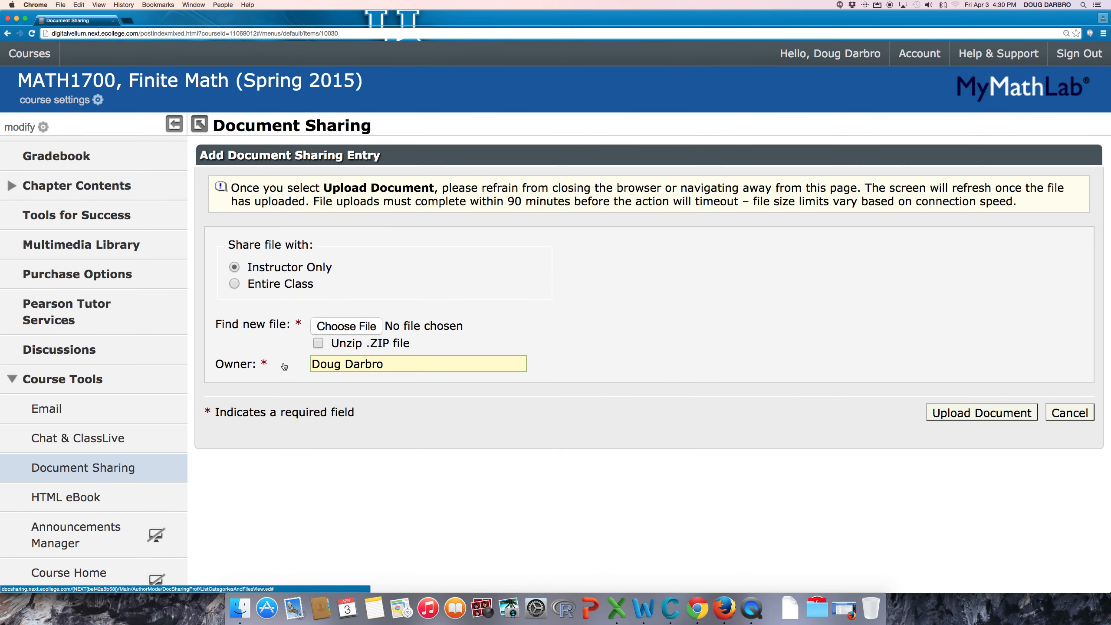
Upload spreadsheet quiz 1700.docx, shared with the Entire Class.
{"action": "left_click", "coordinate": [235, 284]}
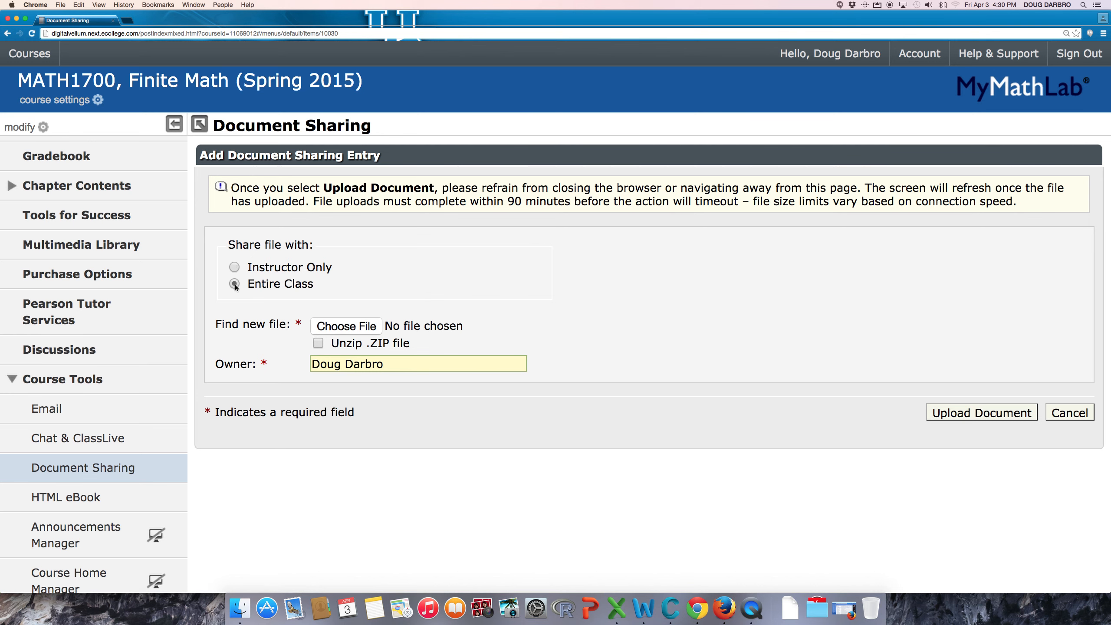
{"action": "left_click", "coordinate": [346, 326]}
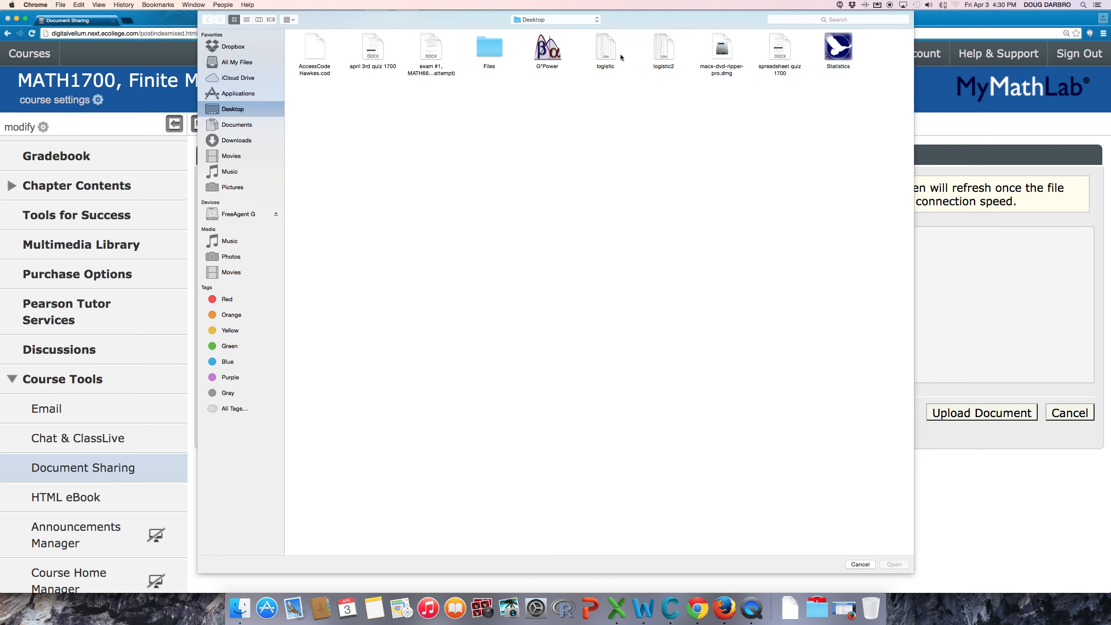
{"action": "left_click", "coordinate": [780, 42]}
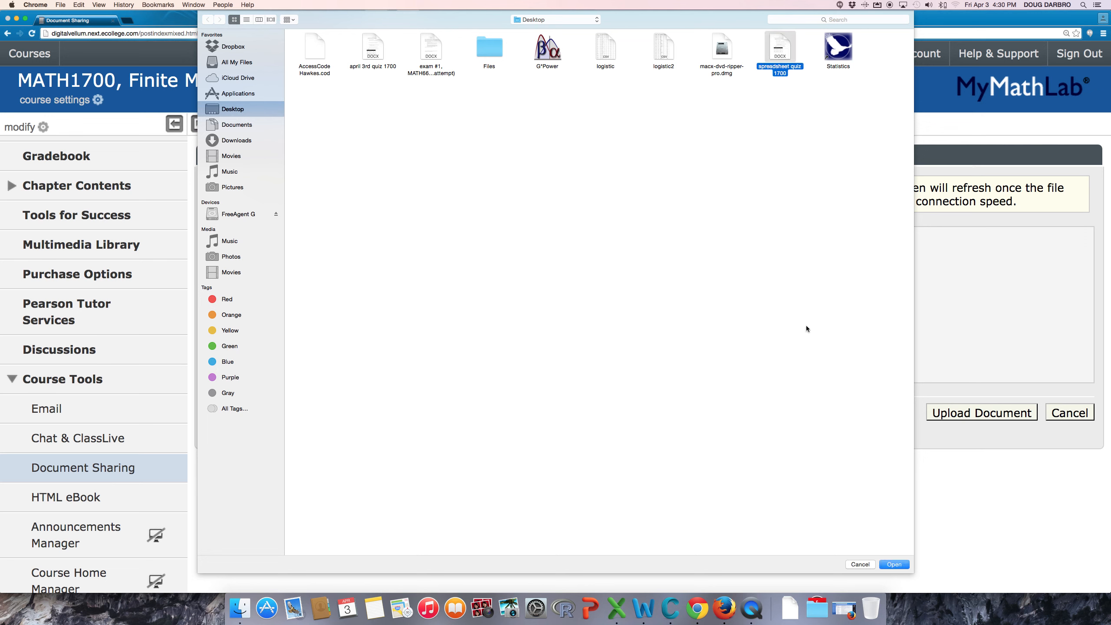
{"action": "left_click", "coordinate": [895, 564]}
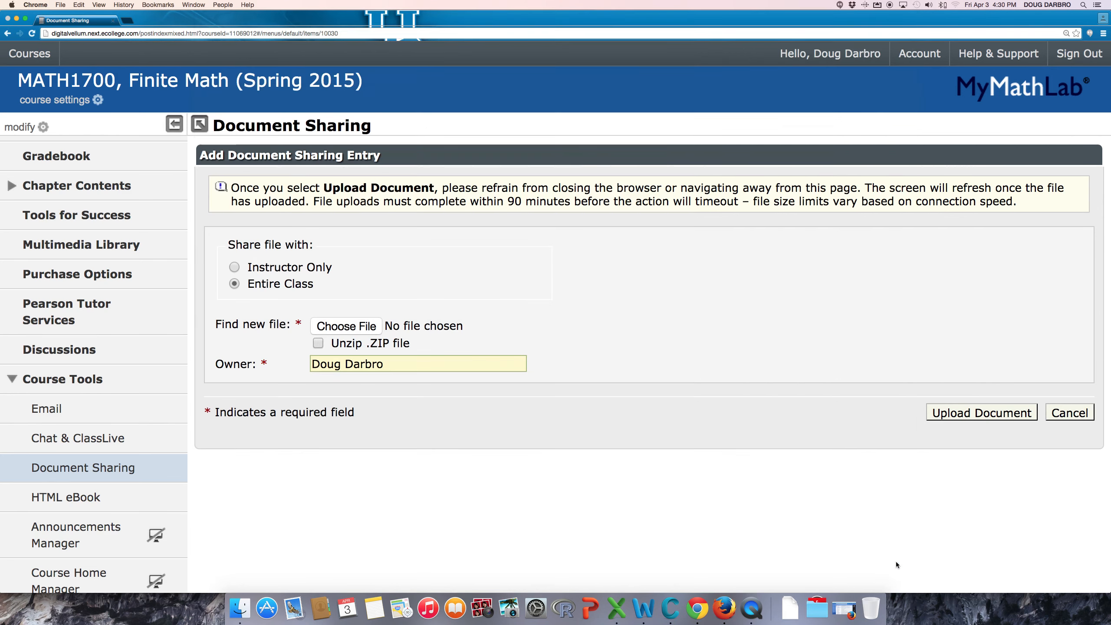
{"action": "left_click", "coordinate": [978, 415]}
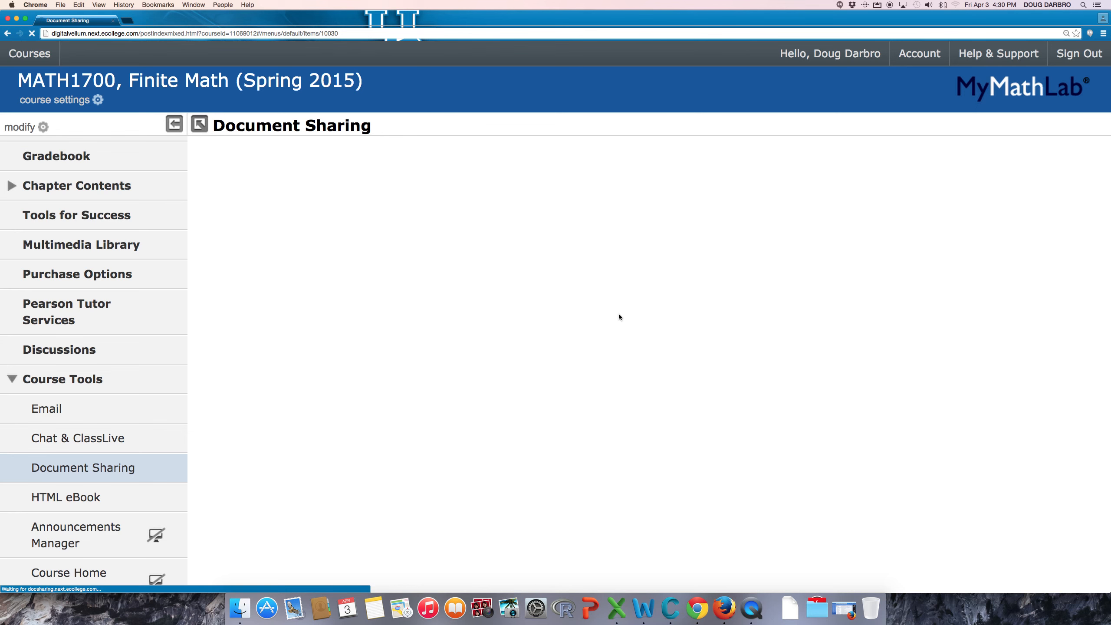
Give the entry the description 'Spreadsheet Quiz' and add it.
{"action": "left_click", "coordinate": [544, 205]}
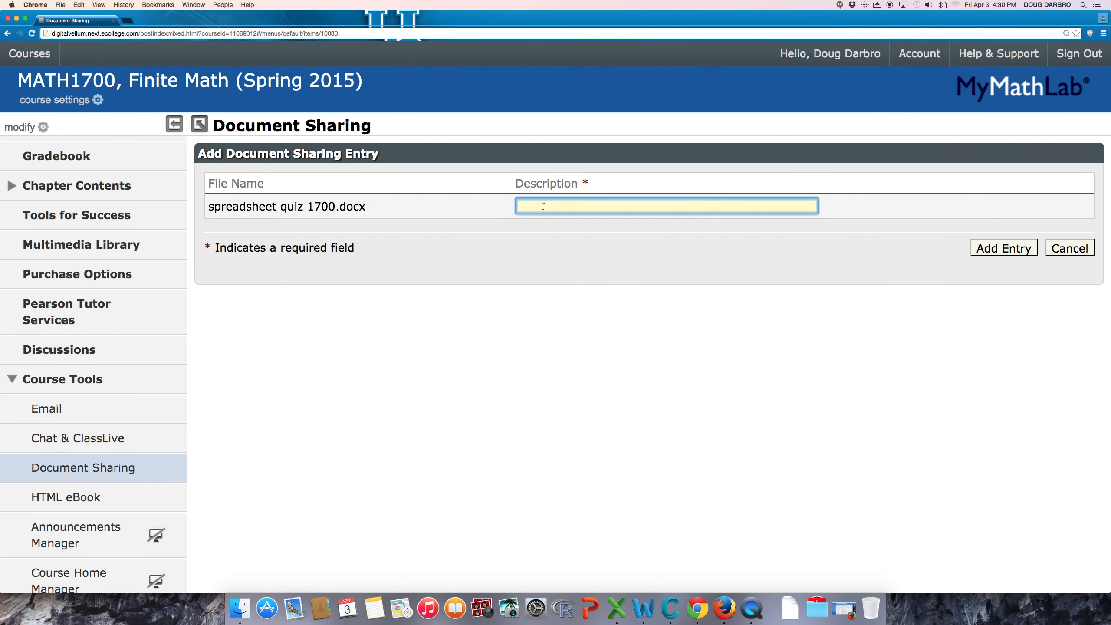
{"action": "type", "text": "Spreadsheet"}
{"action": "key", "text": "Tab"}
{"action": "left_click", "coordinate": [626, 201]}
{"action": "type", "text": "Q"}
{"action": "key", "text": "BackSpace"}
{"action": "type", "text": "Quiz"}
{"action": "left_click", "coordinate": [988, 250]}
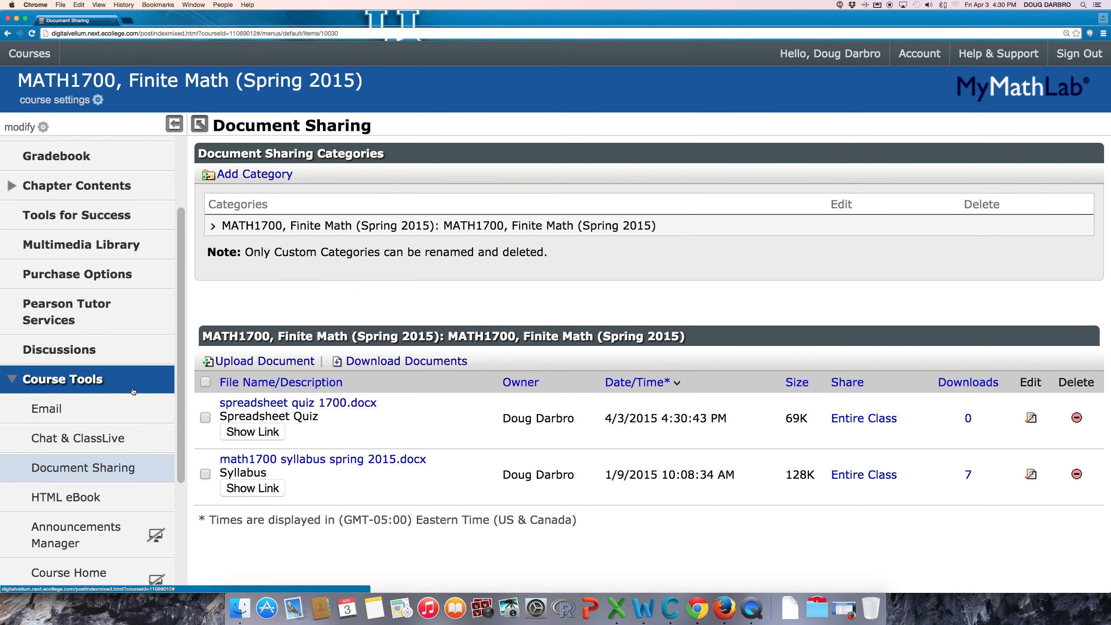
Check the Document Sharing list for the uploaded quiz, then minimise the browser to show Excel.
{"action": "scroll", "coordinate": [118, 222], "scroll_direction": "up", "scroll_amount": 3}
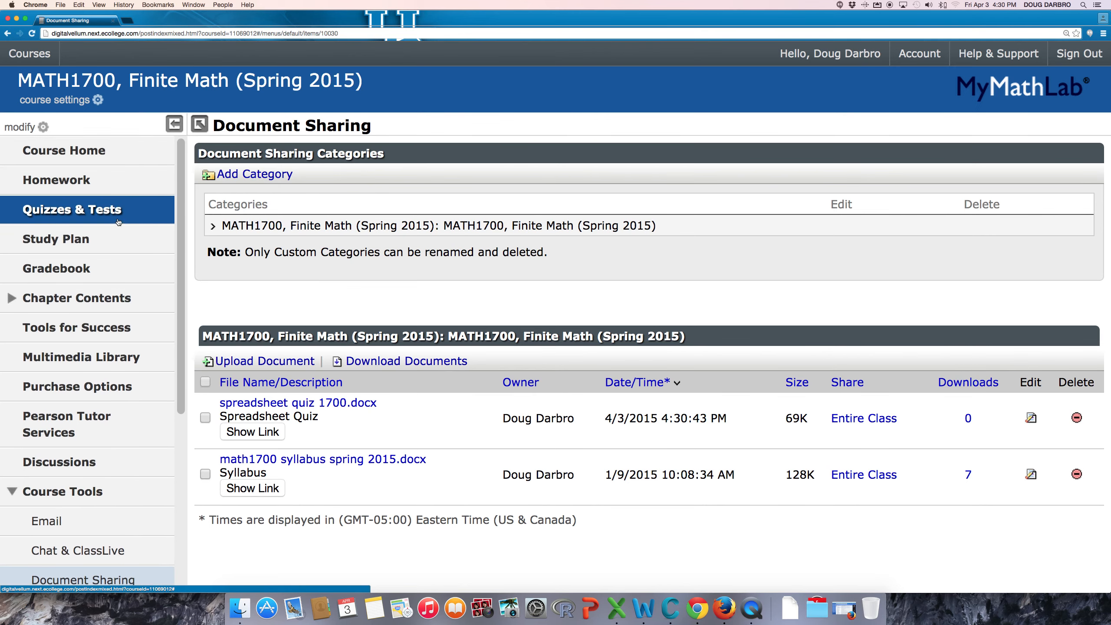
{"action": "scroll", "coordinate": [88, 284], "scroll_direction": "down", "scroll_amount": 6}
{"action": "left_click", "coordinate": [76, 311]}
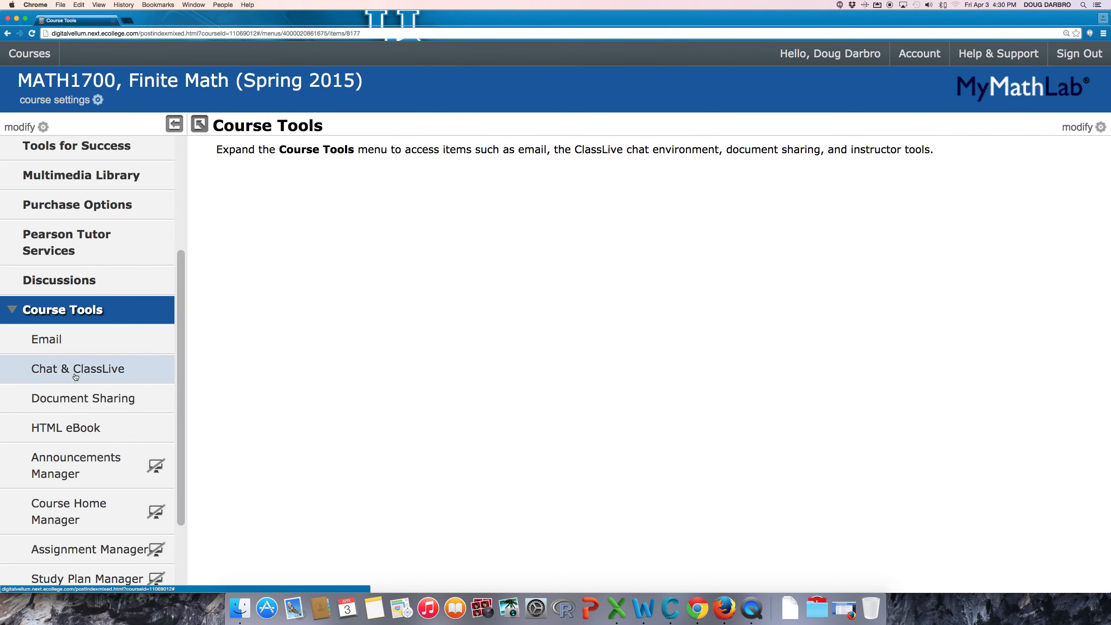
{"action": "left_click", "coordinate": [76, 401]}
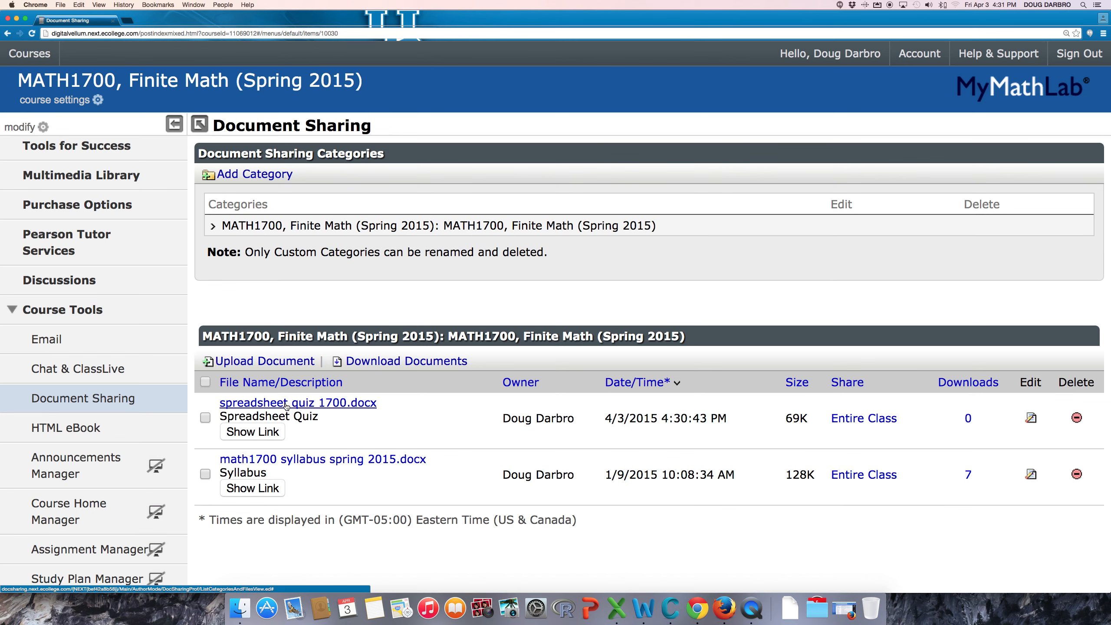
{"action": "left_click", "coordinate": [19, 21]}
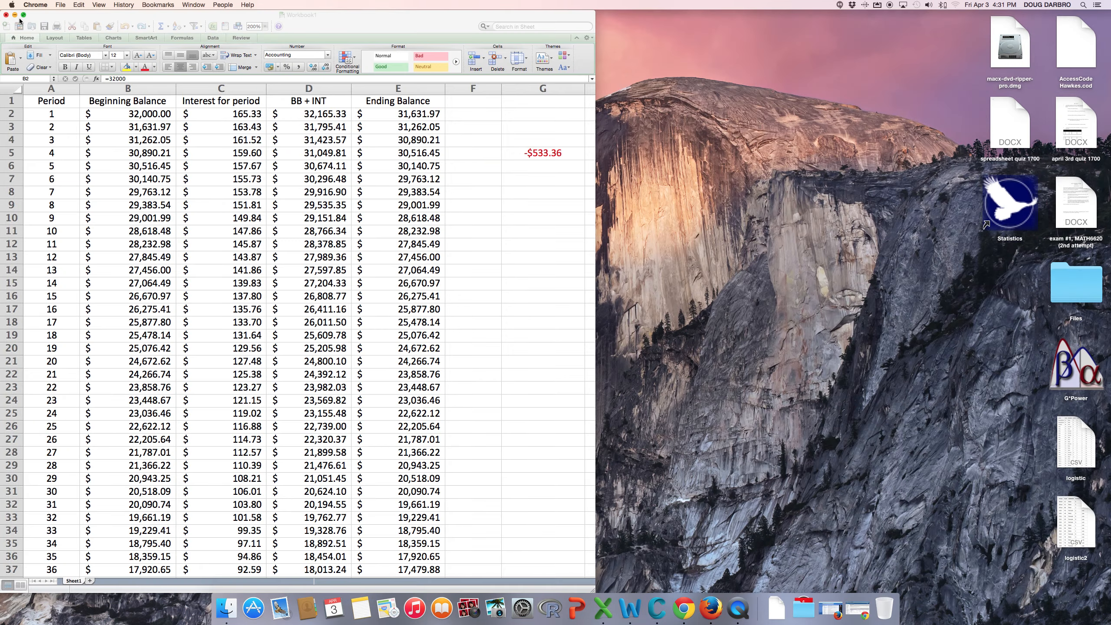